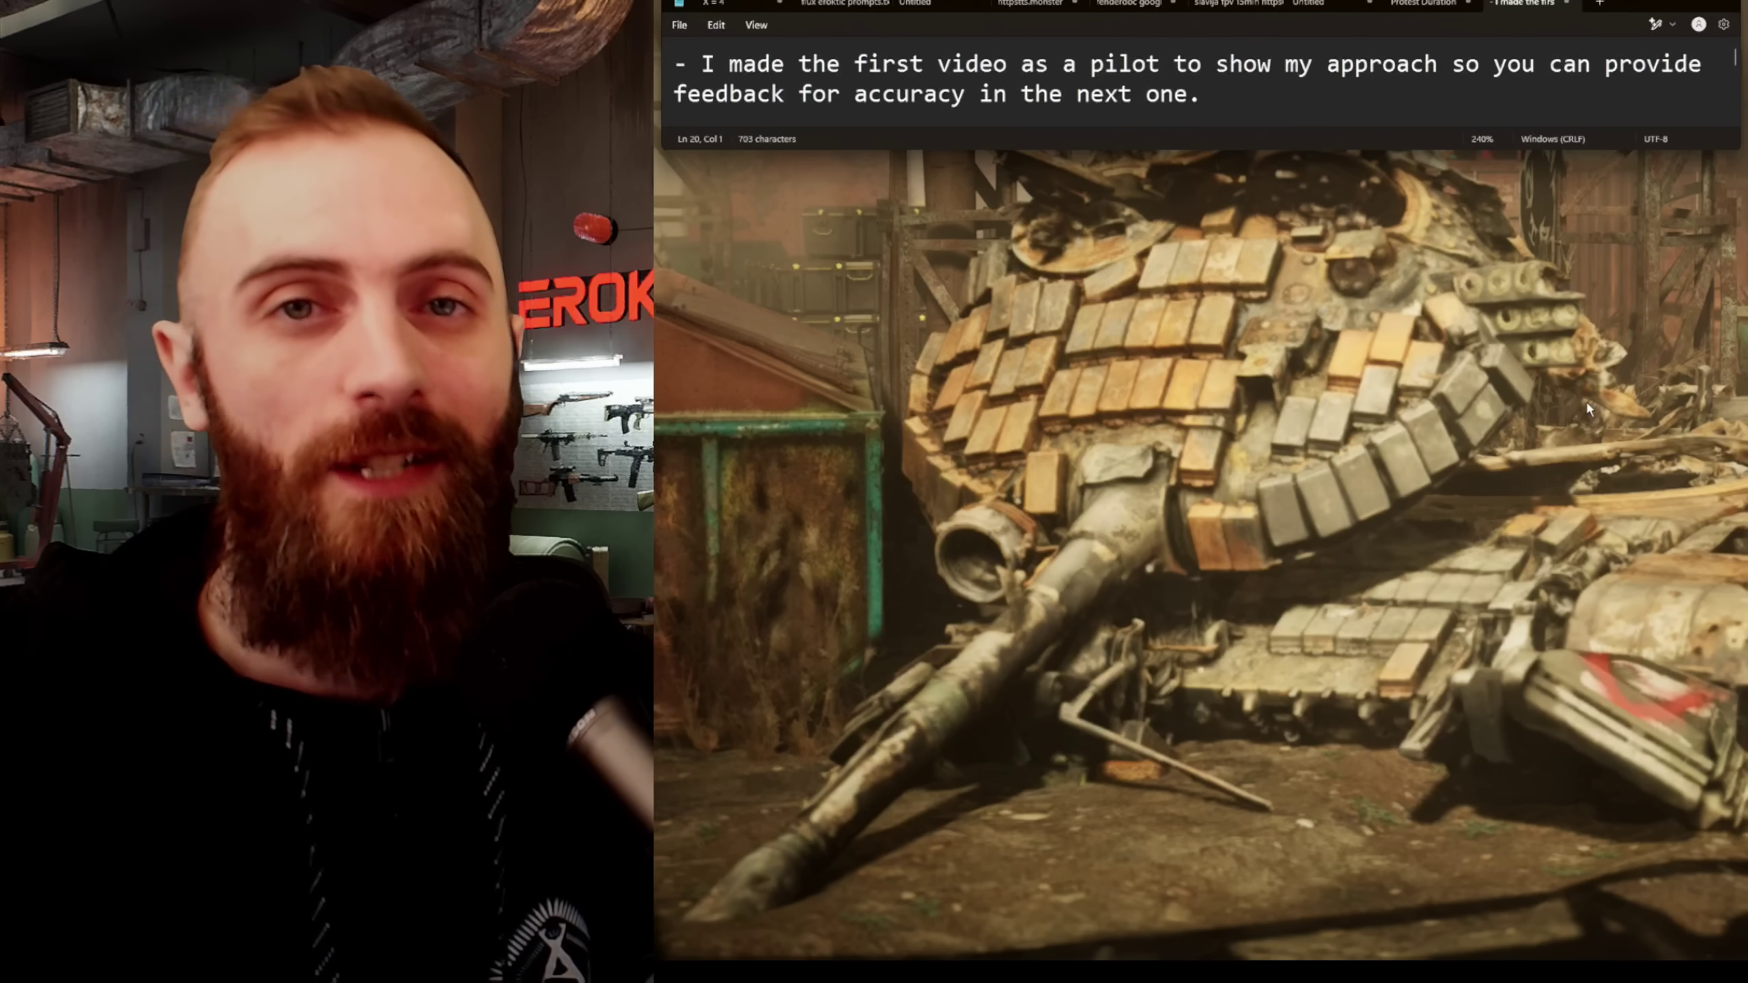
# Extend the notes window line by line down to the densely packed Slavia note, and highlight "5-6 PM." on the way.
pyautogui.moveTo(1388, 149); pyautogui.dragTo(1388, 214)
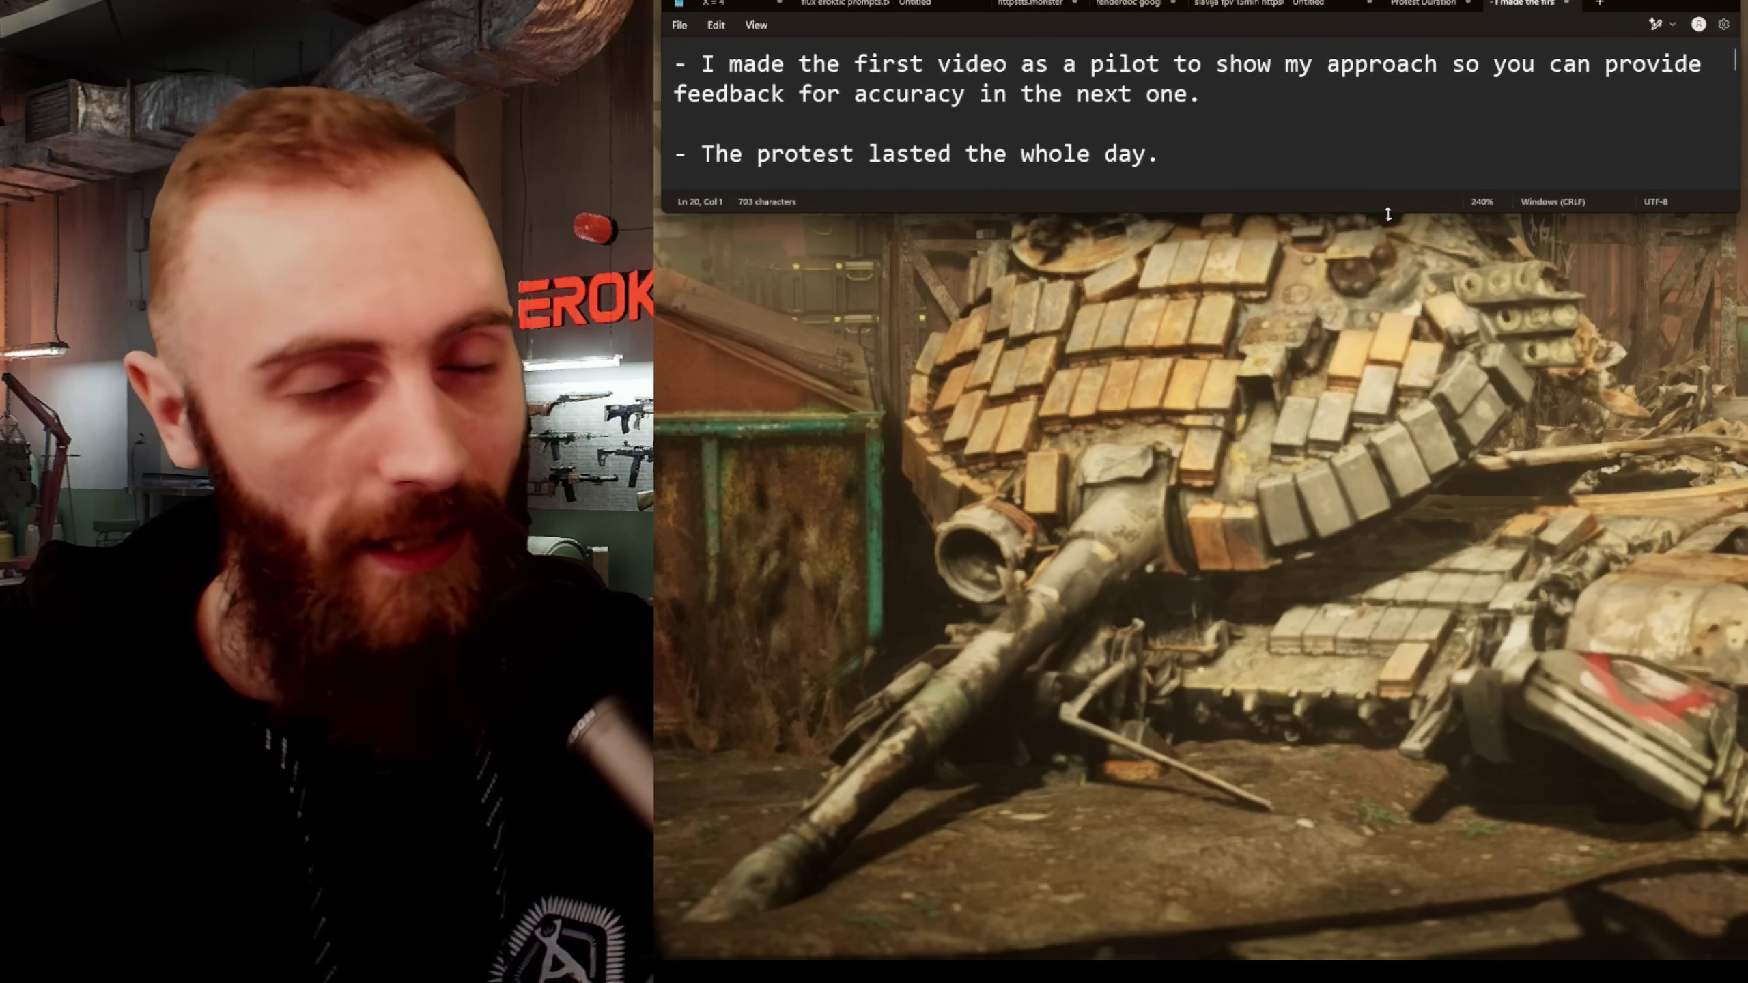
pyautogui.moveTo(1388, 214); pyautogui.dragTo(1370, 285)
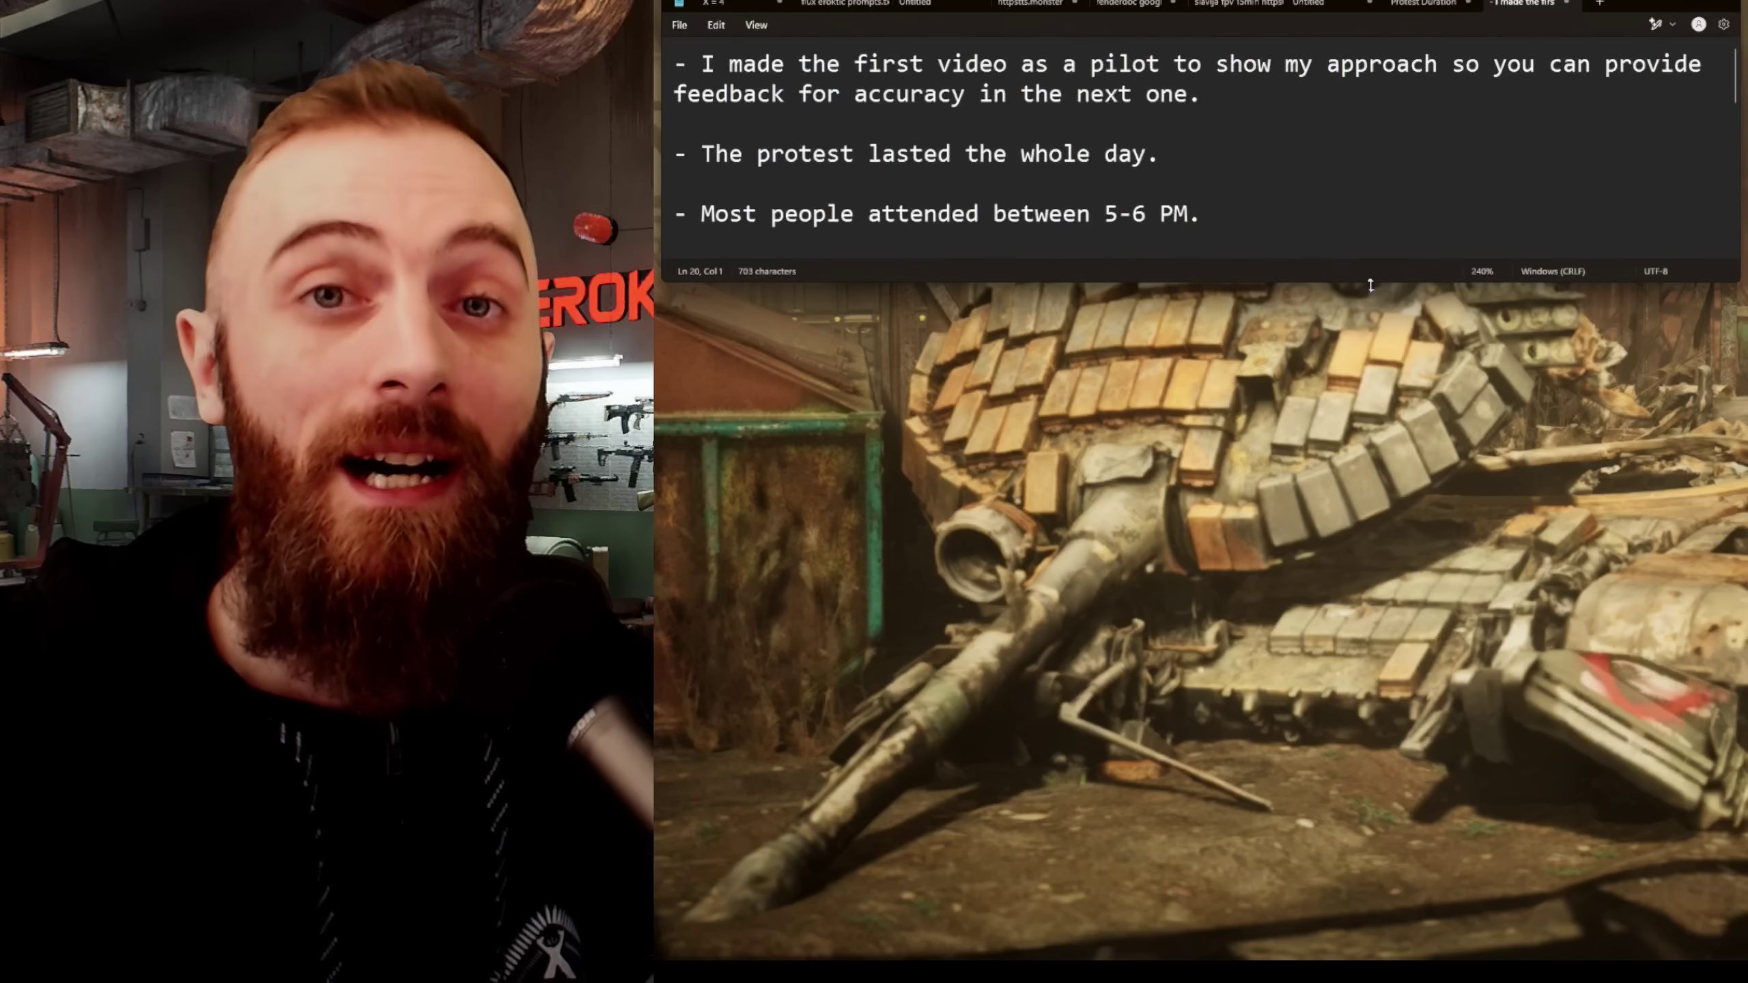
pyautogui.moveTo(1202, 214); pyautogui.dragTo(1102, 209)
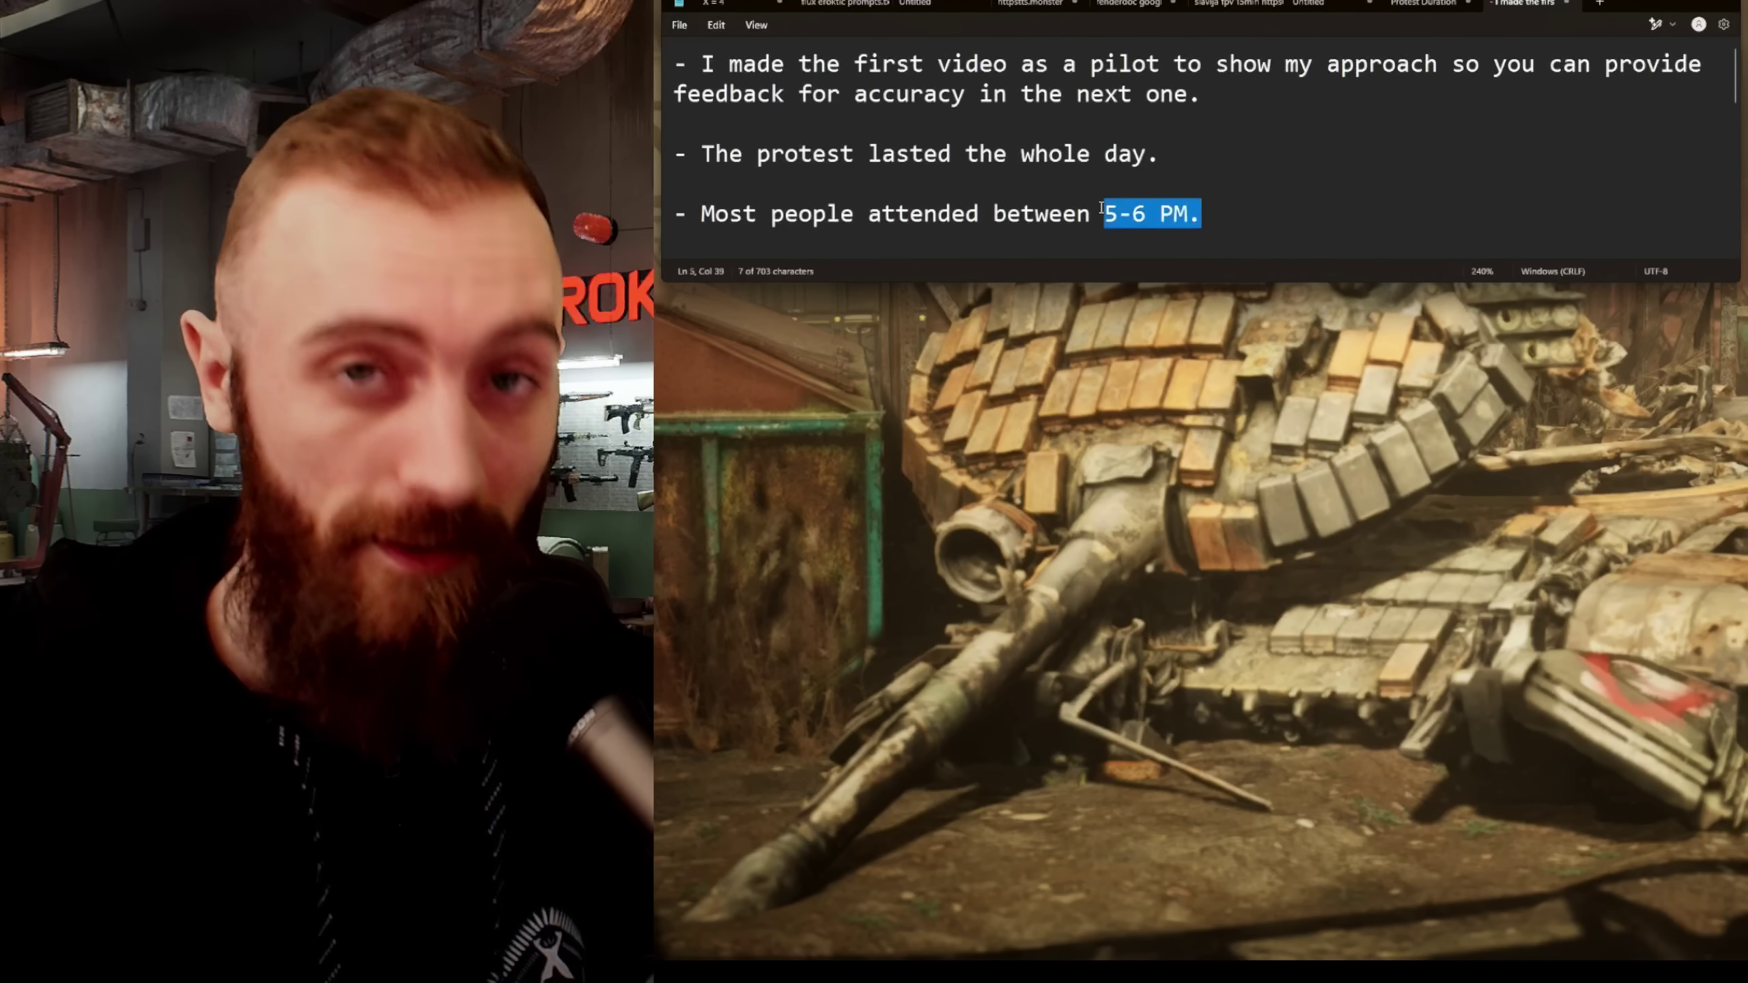
pyautogui.moveTo(1300, 282); pyautogui.dragTo(1303, 275)
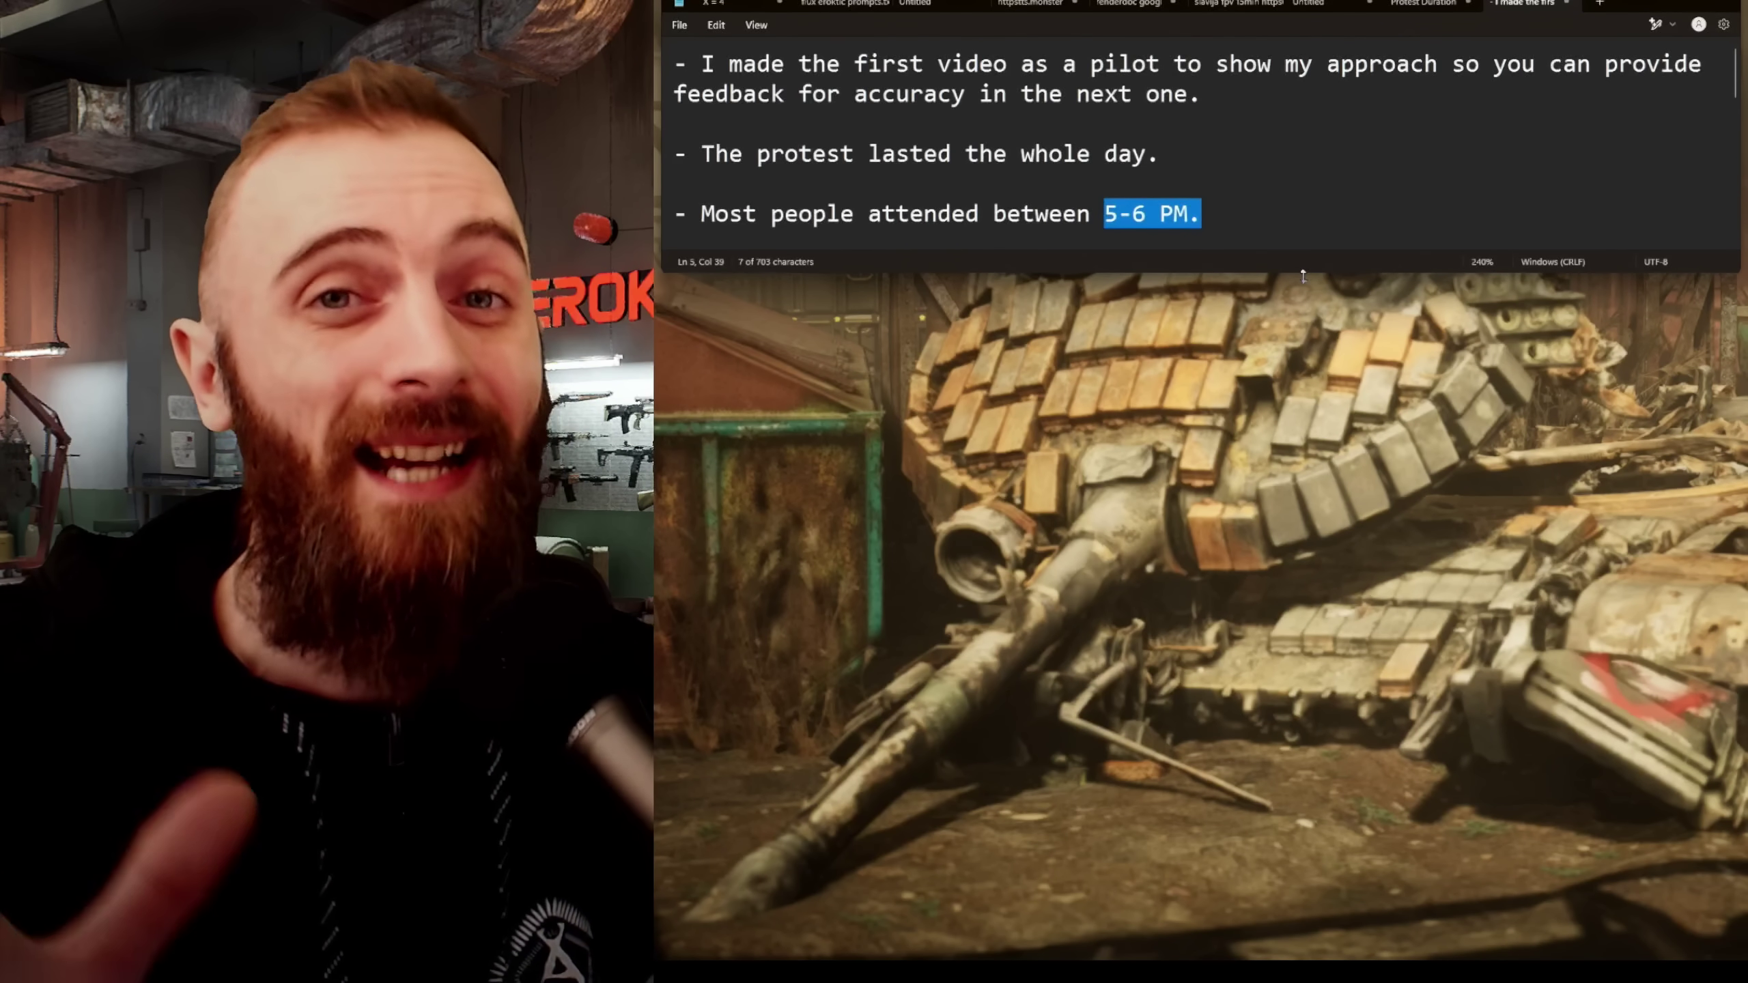
pyautogui.moveTo(1303, 276); pyautogui.dragTo(1333, 360)
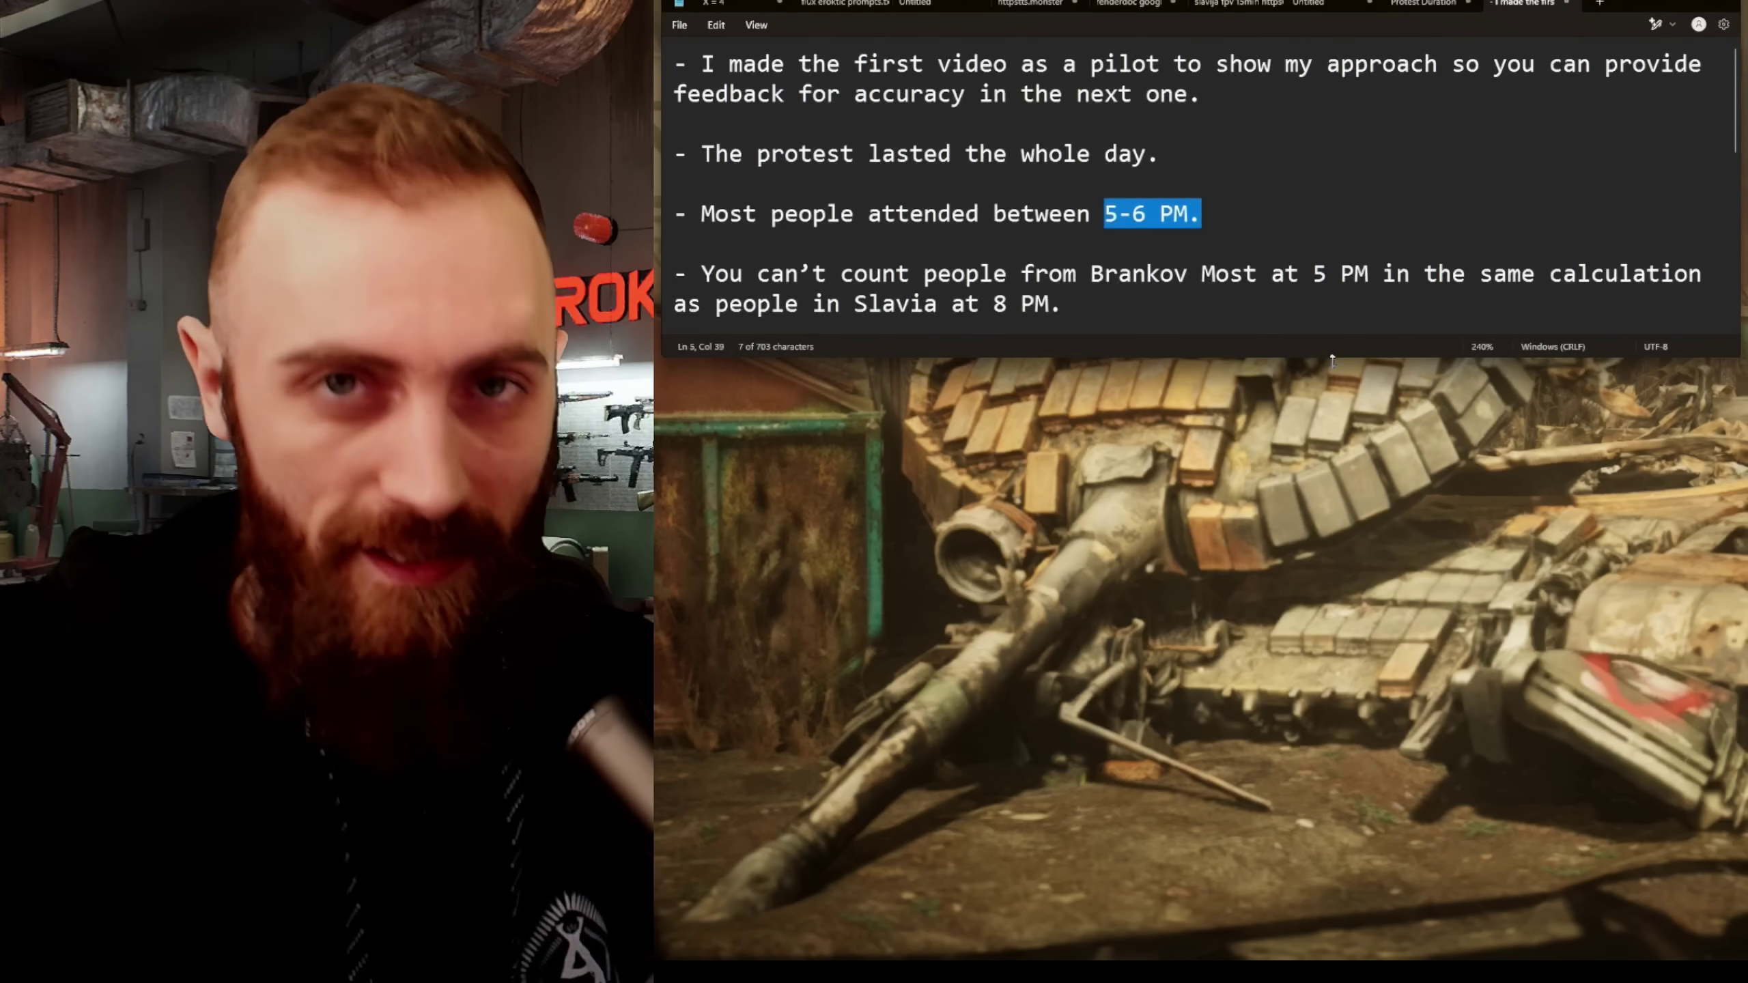
pyautogui.moveTo(1332, 360); pyautogui.dragTo(1332, 428)
pyautogui.click(1381, 380)
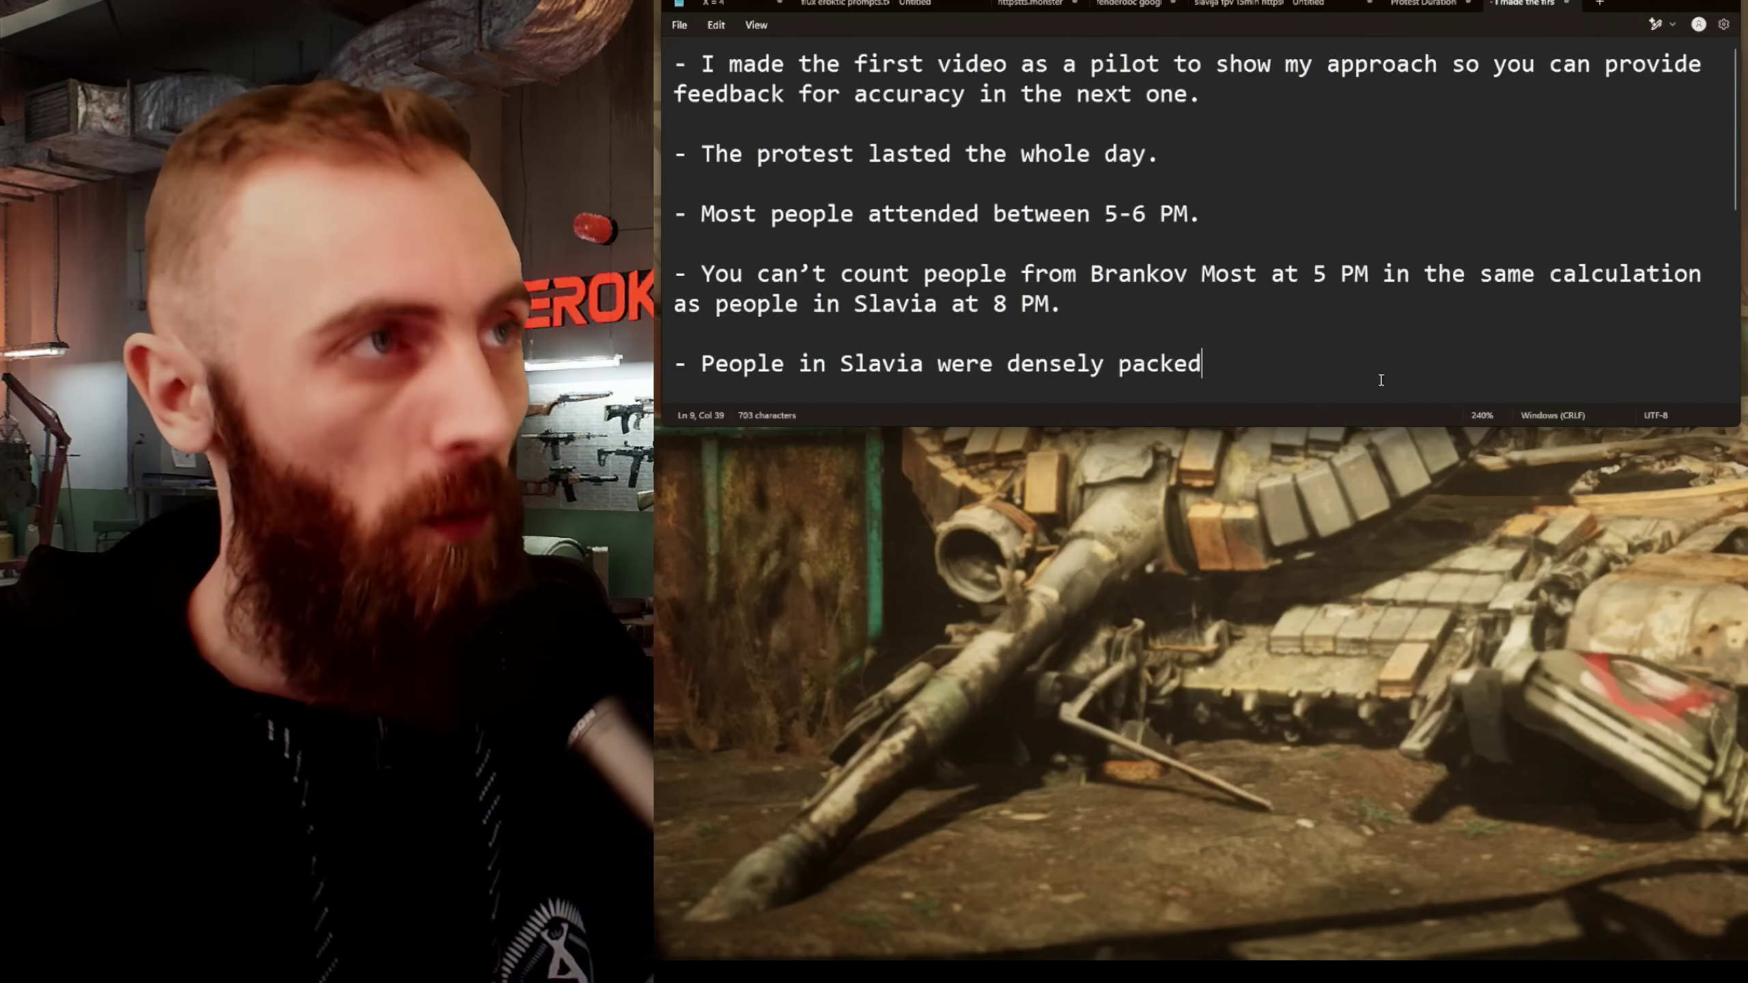
# Switch to the standing crowd density web page and examine its people-per-square-metre diagrams.
pyautogui.hotkey('alt', 'Tab')
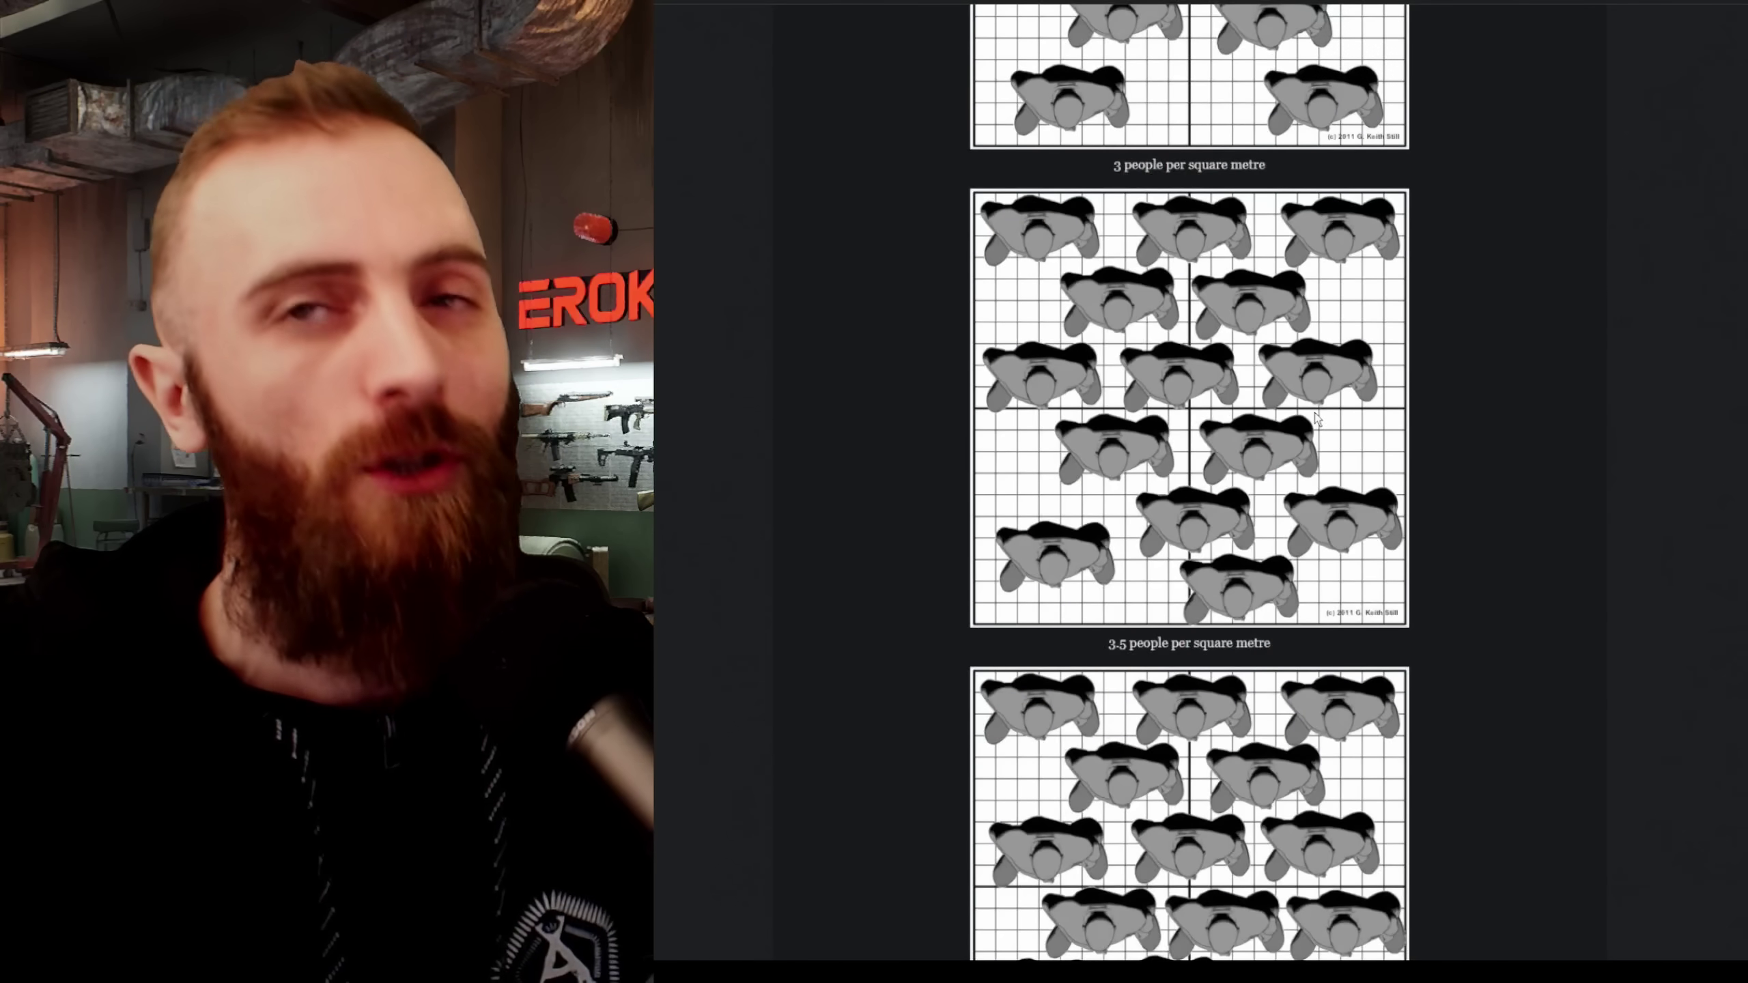
pyautogui.scroll(10, 1317, 418)
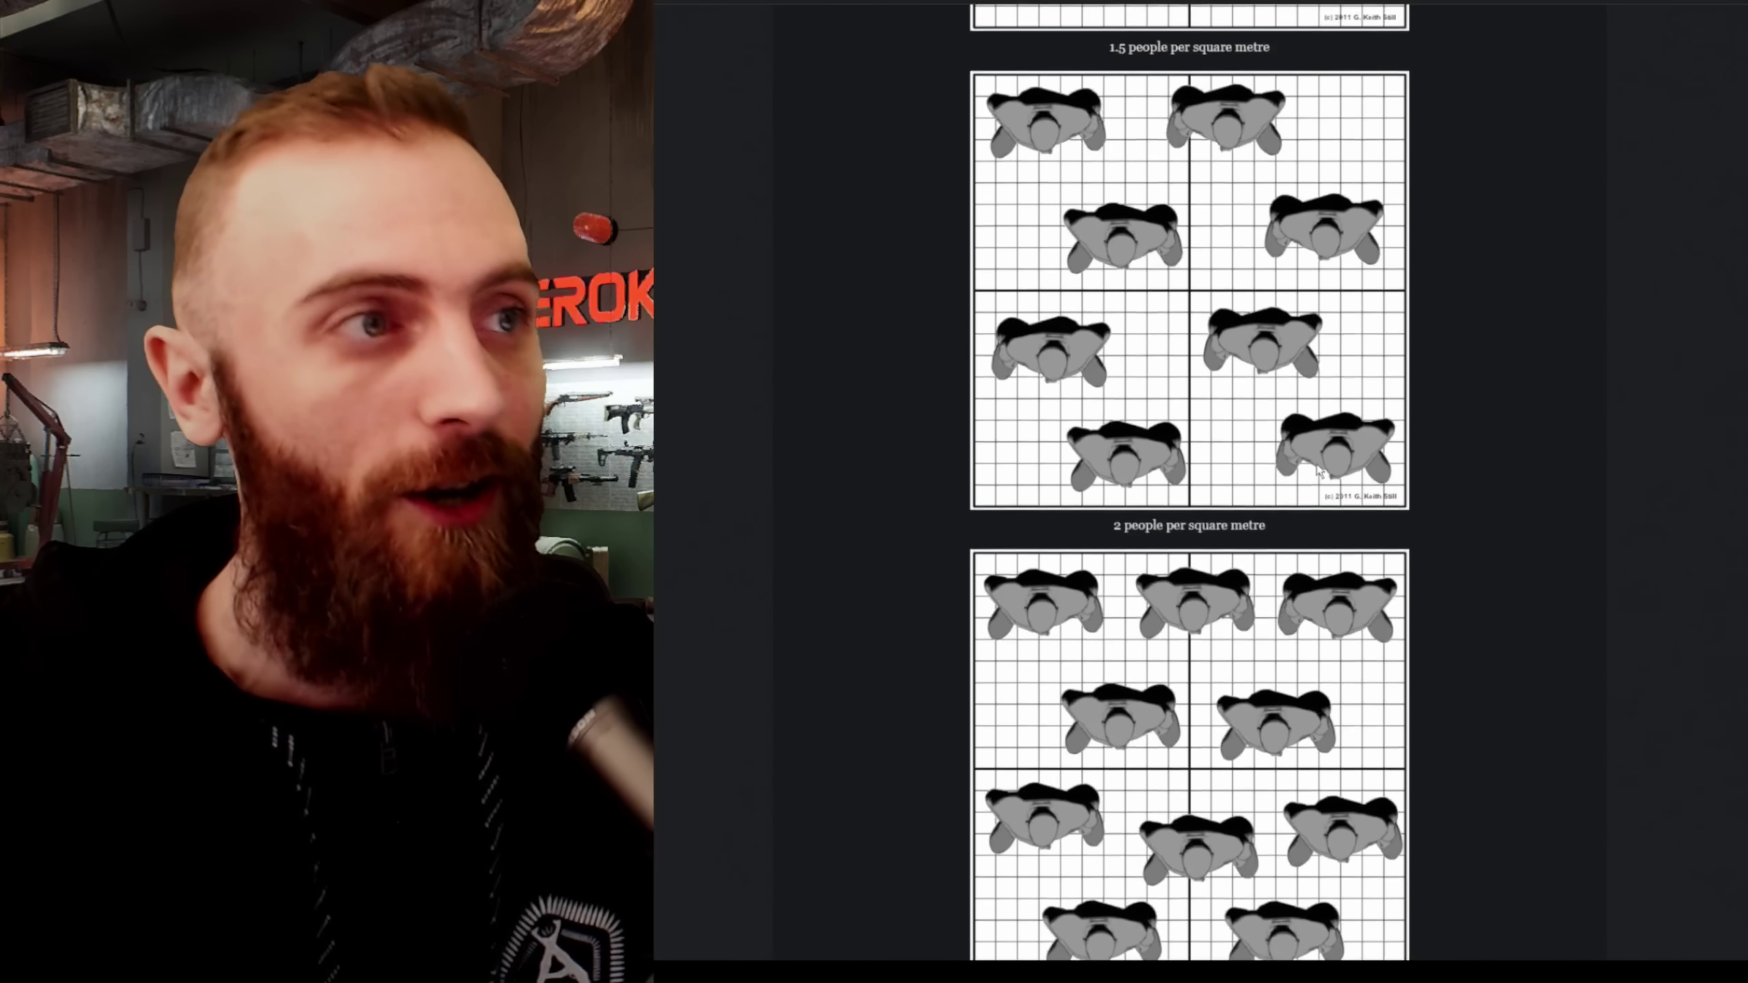
pyautogui.scroll(15, 1316, 472)
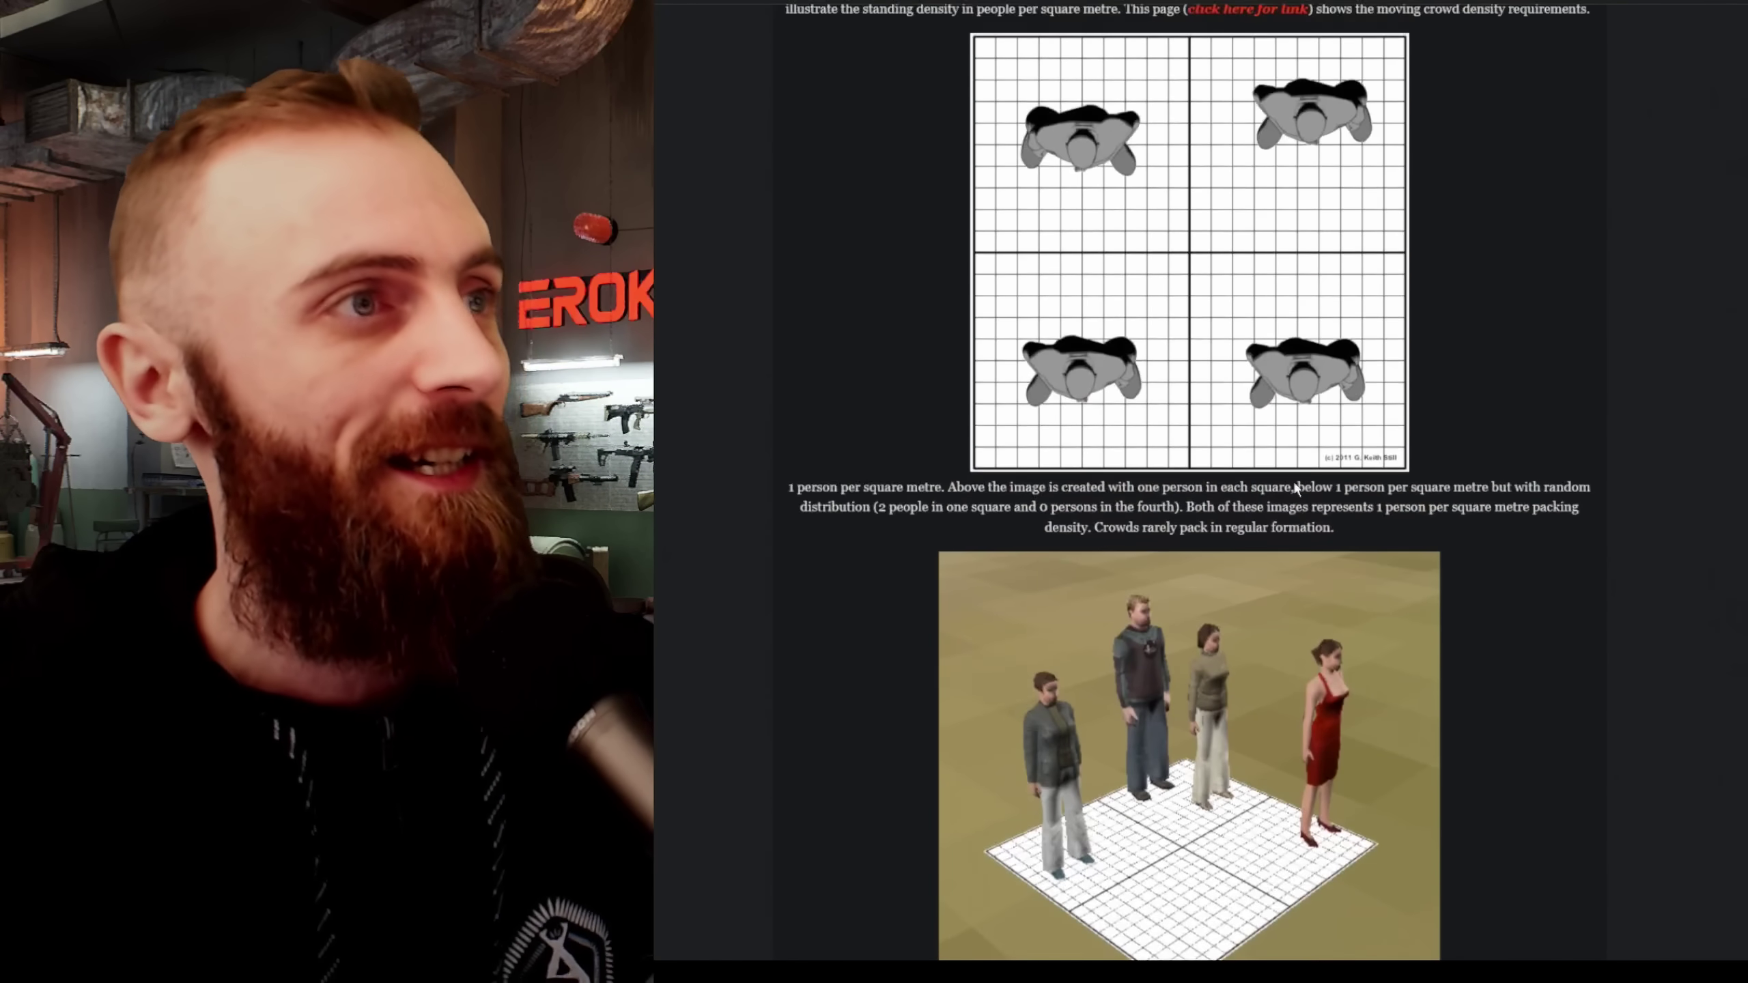
pyautogui.scroll(10, 1298, 488)
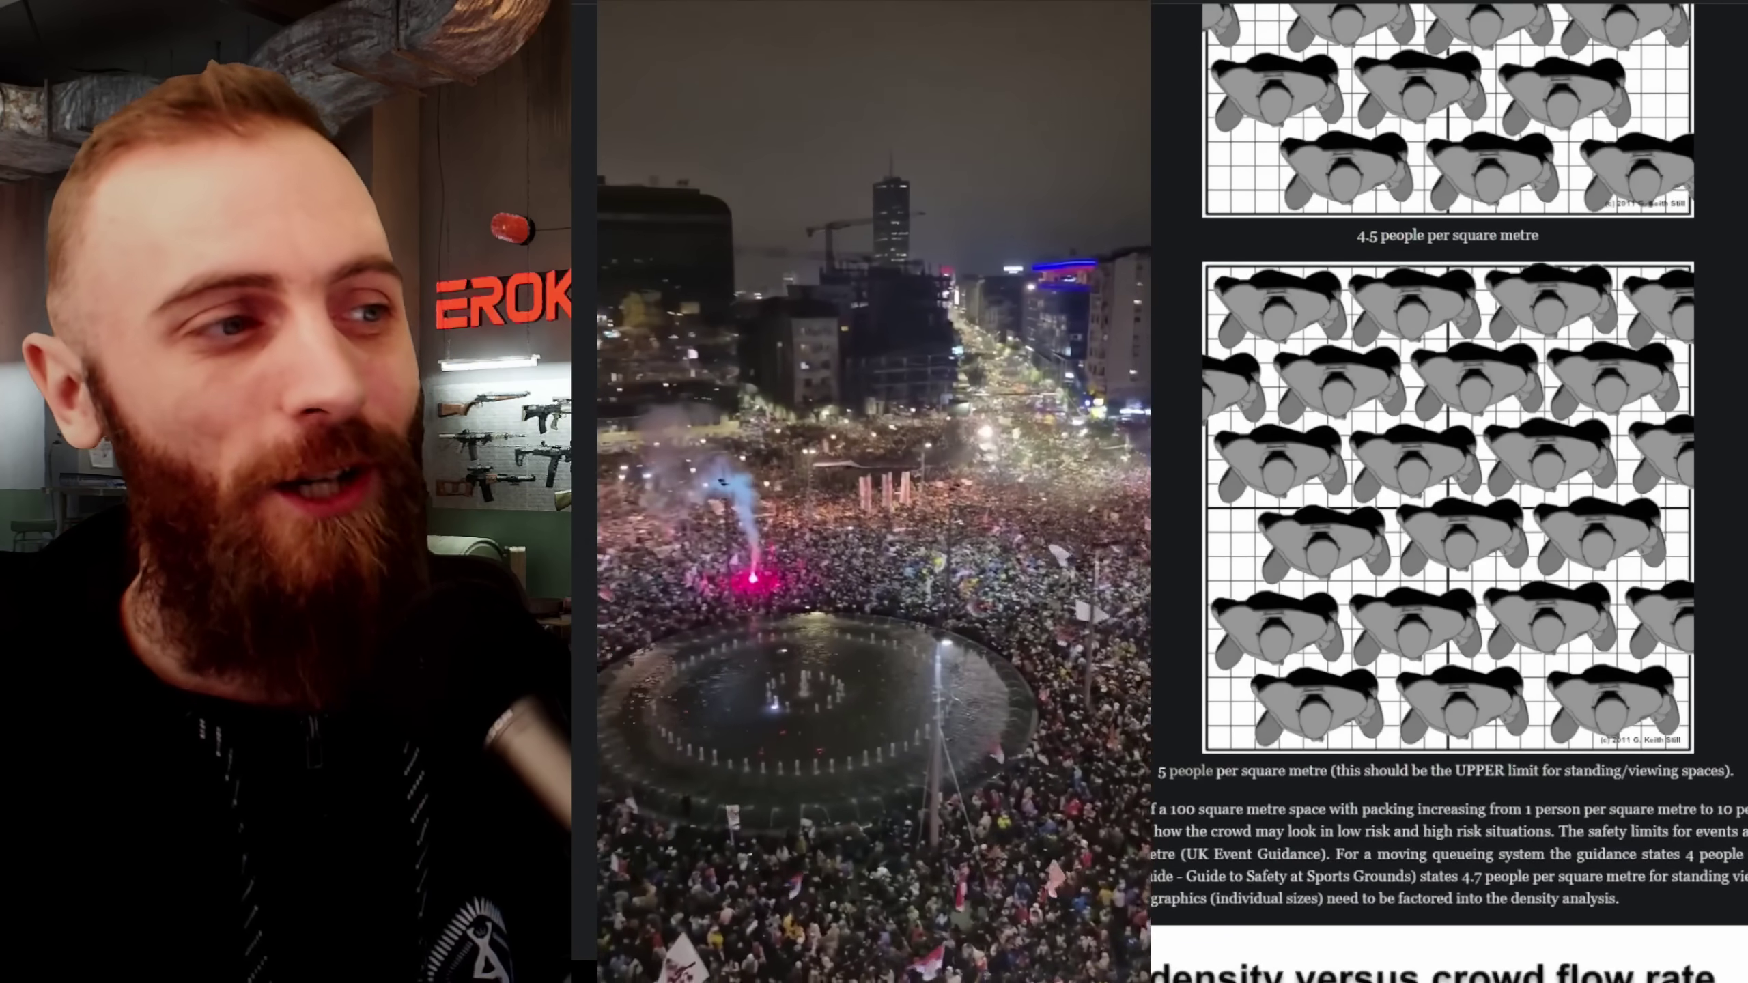
pyautogui.scroll(6, 1449, 482)
pyautogui.scroll(14, 1510, 417)
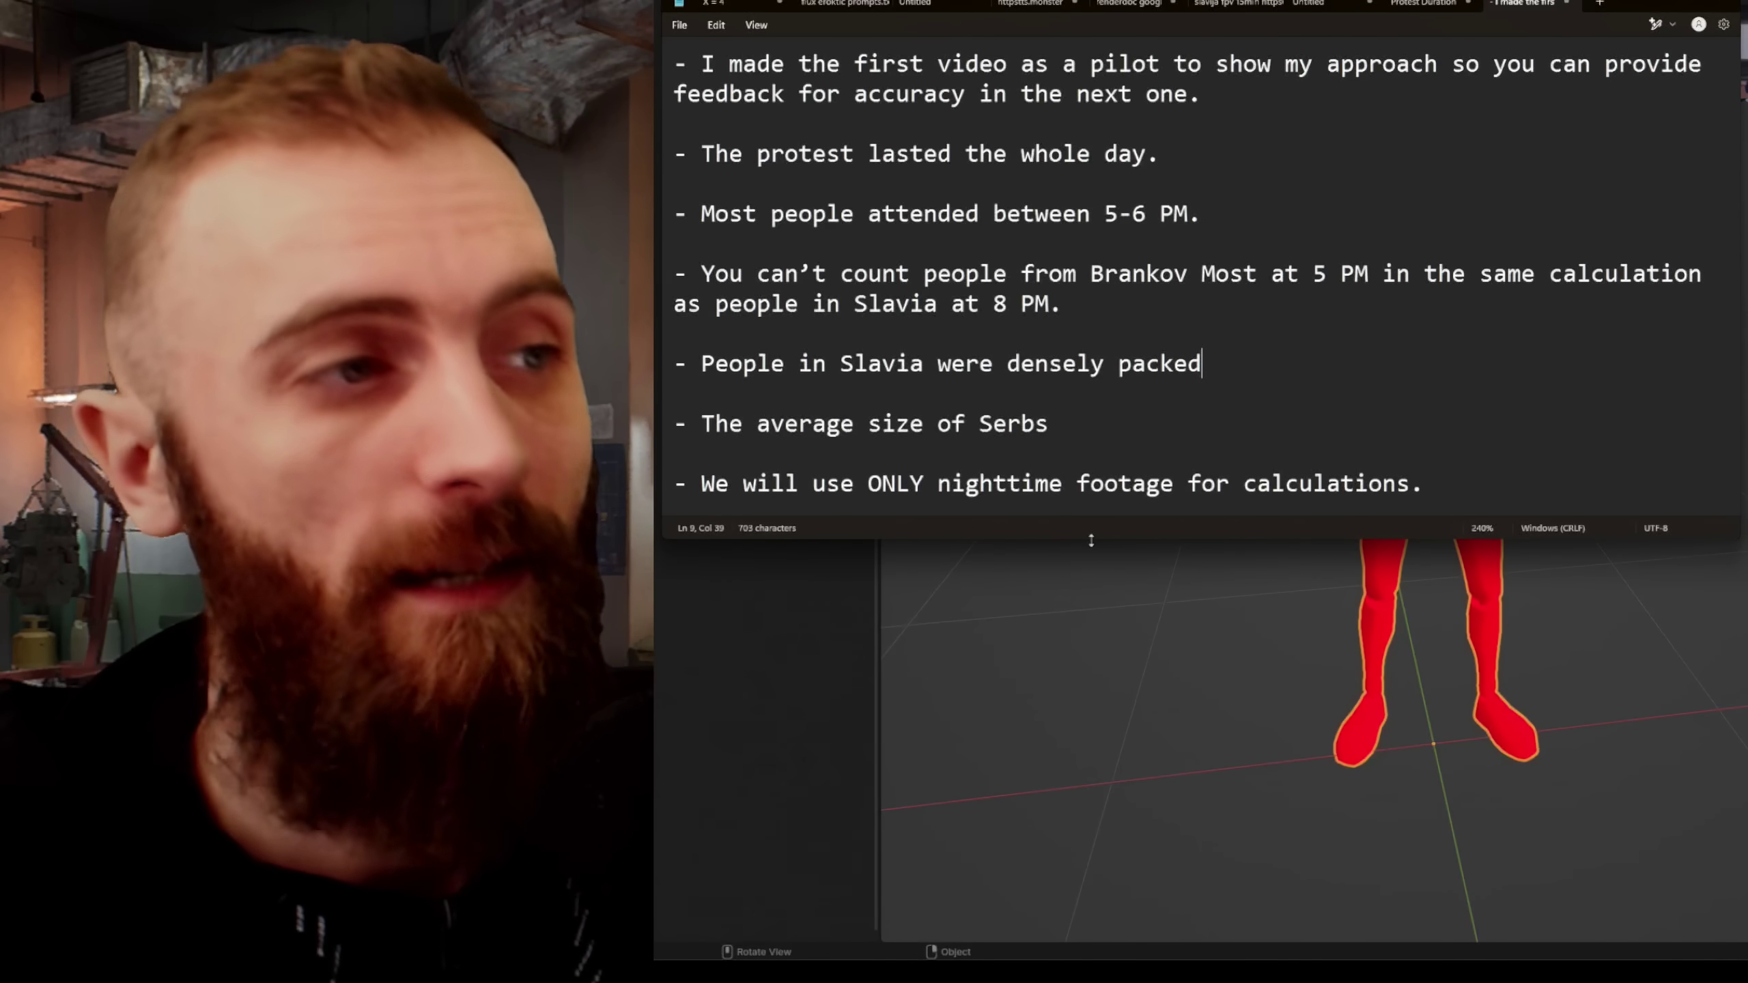
# Reveal the note "Streets without nighttime footage won't be counted." and highlight it.
pyautogui.moveTo(1090, 541); pyautogui.dragTo(1107, 607)
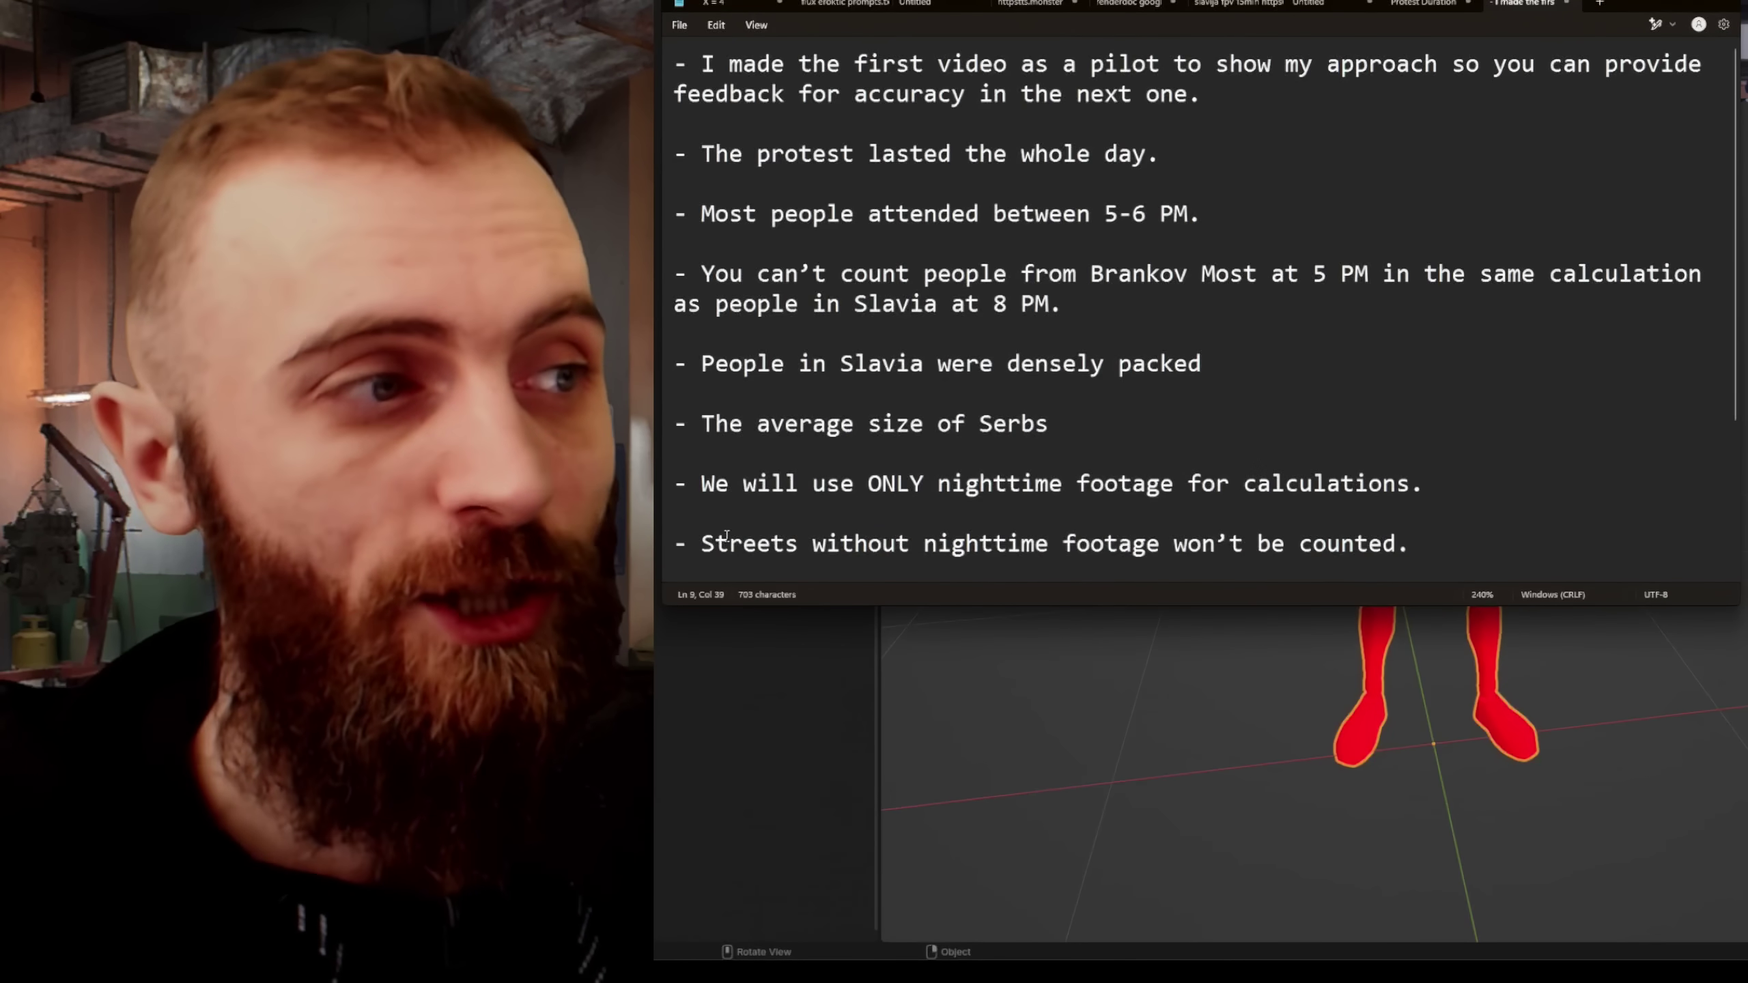
pyautogui.moveTo(728, 544); pyautogui.dragTo(1398, 536)
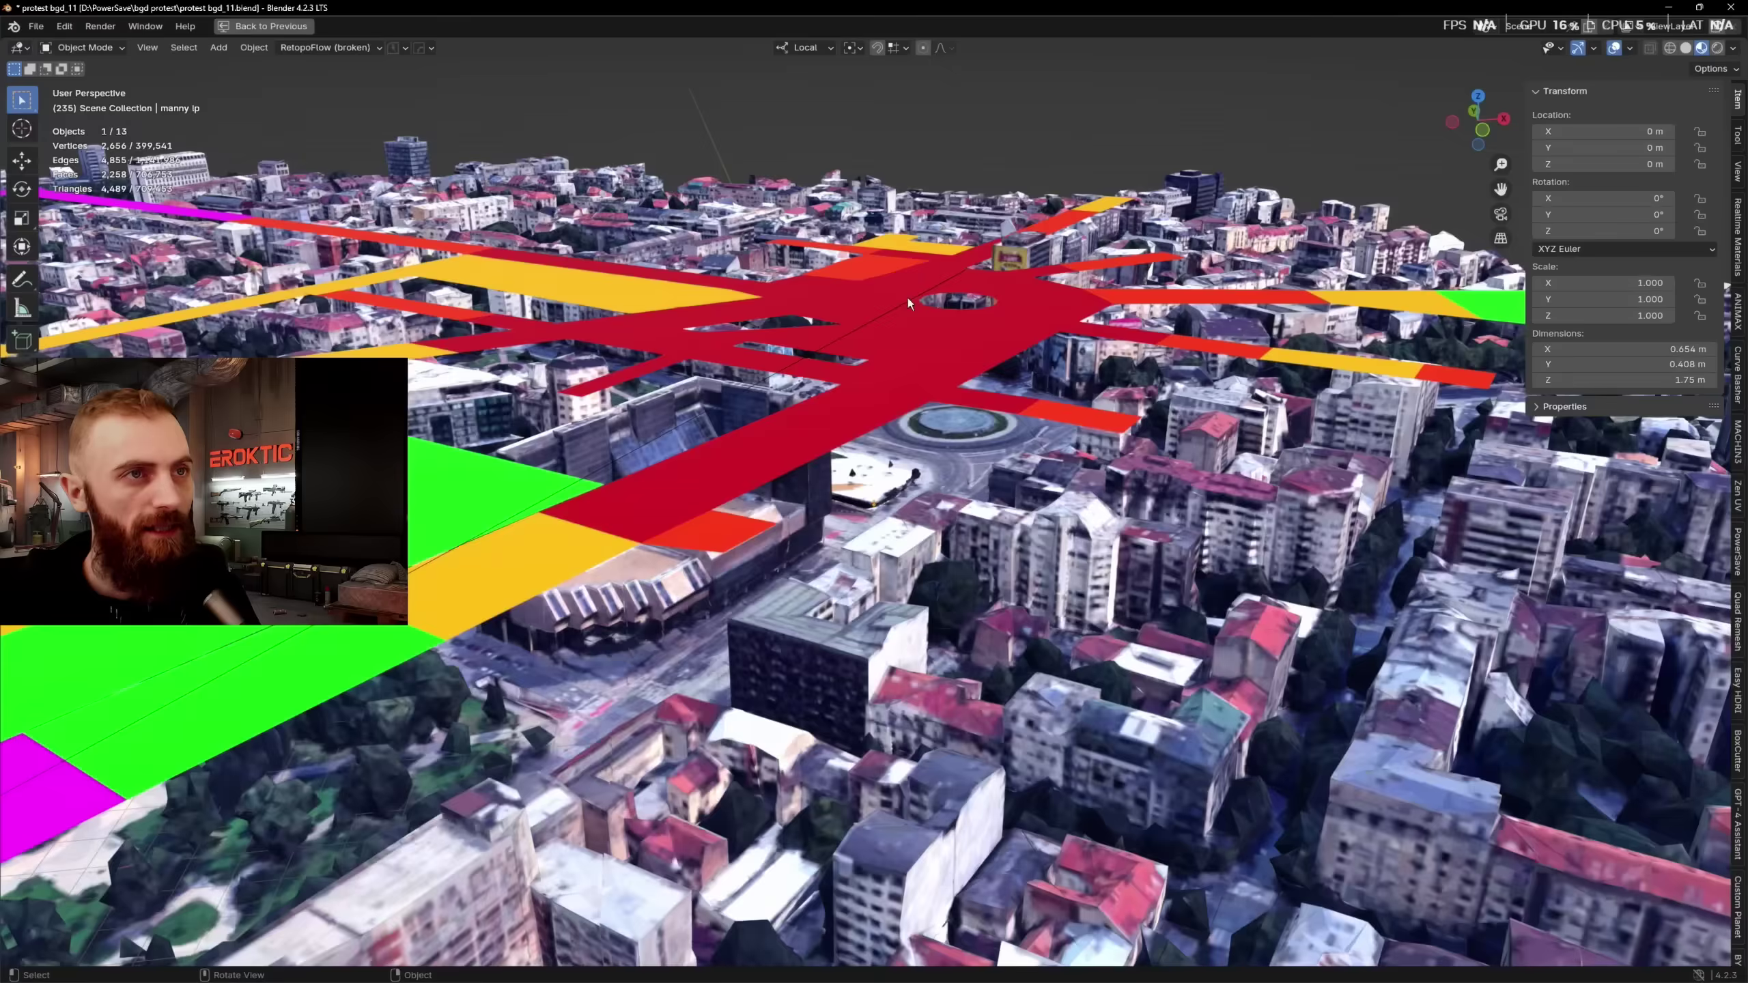
# Switch to the Blender city map and hide the magenta L-shaped street strip beside the large green area.
pyautogui.moveTo(894, 414); pyautogui.dragTo(703, 599, button='middle')
pyautogui.click(704, 599)
pyautogui.press('g')
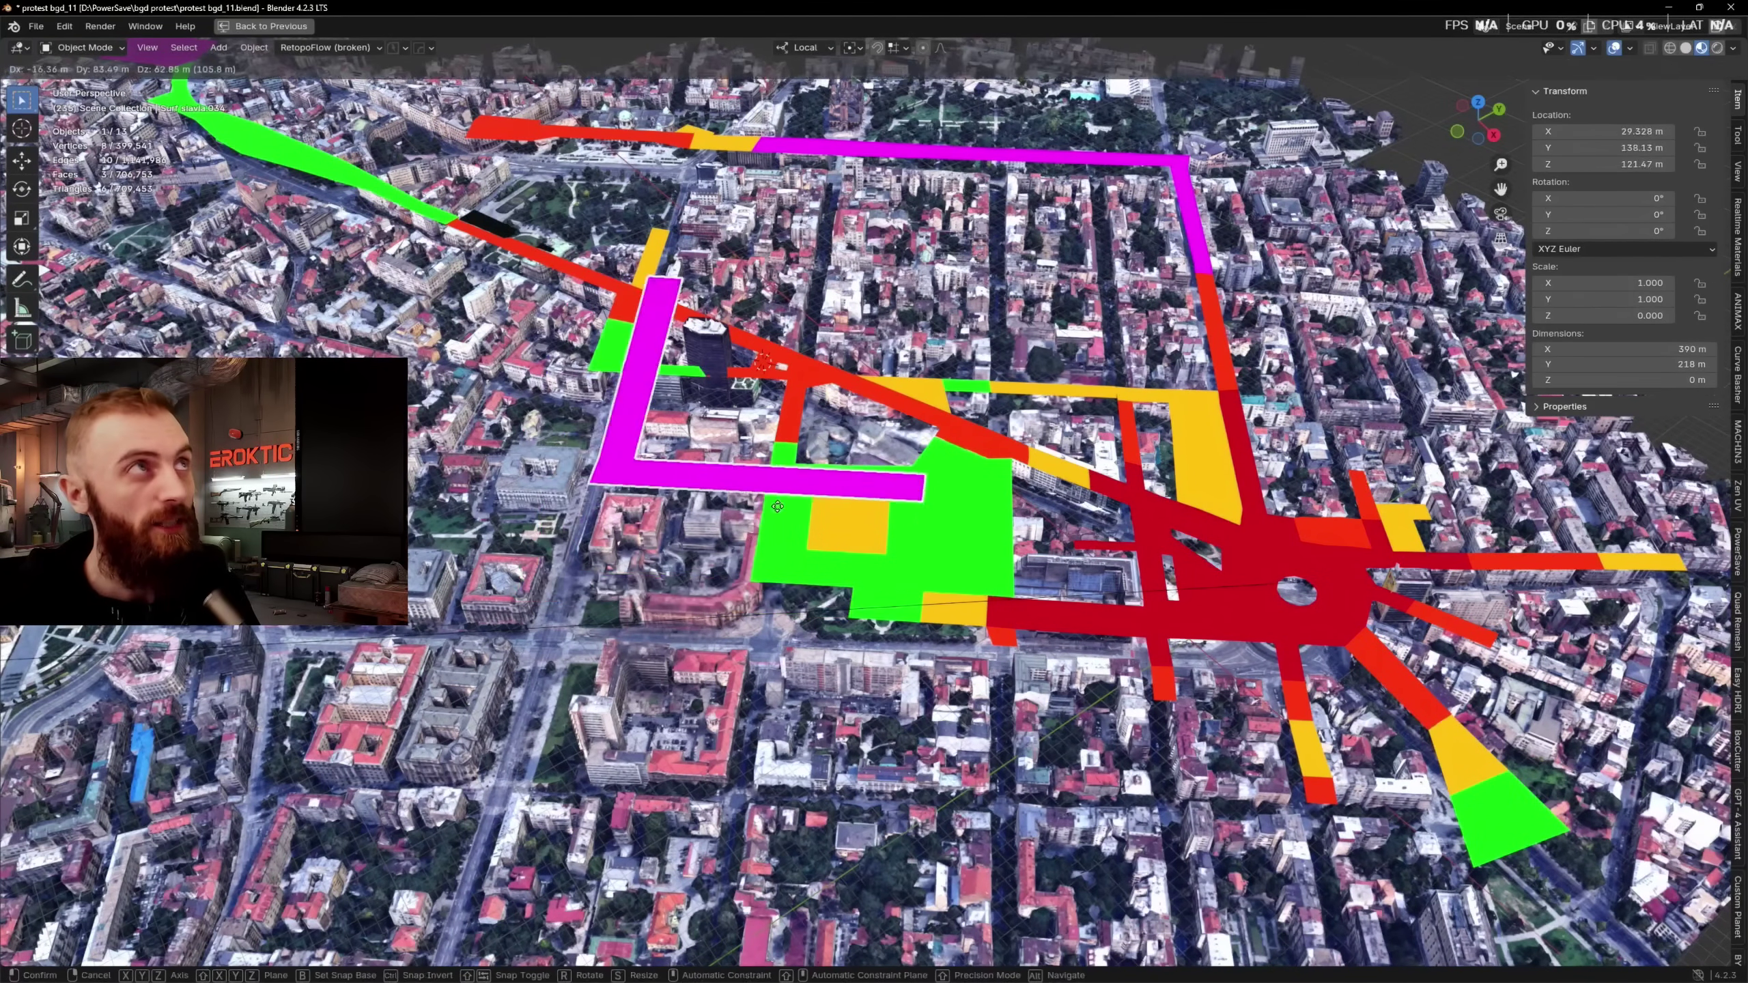
pyautogui.press('Escape')
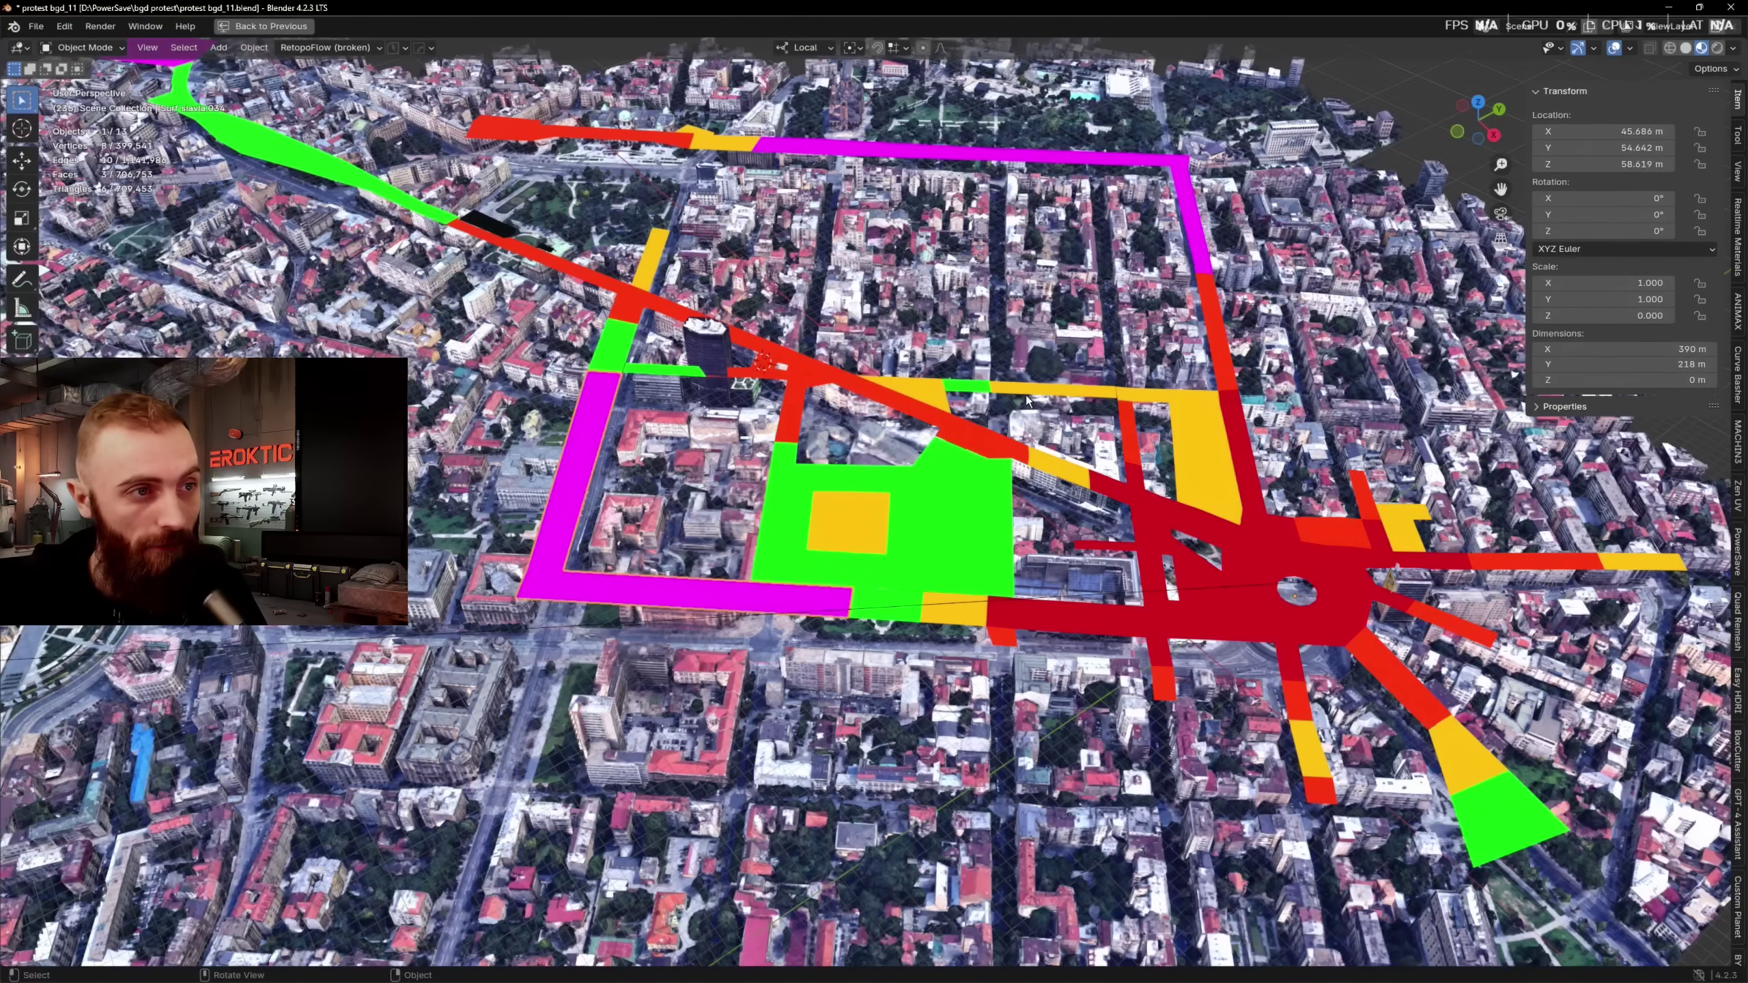
pyautogui.press('h')
# Delete the magenta strip running along the large park and around the corner to the red street.
pyautogui.keyDown('shift'); pyautogui.moveTo(1156, 159); pyautogui.dragTo(709, 175, button='middle'); pyautogui.keyUp('shift')
pyautogui.scroll(4, 952, 309)
pyautogui.click(1057, 310)
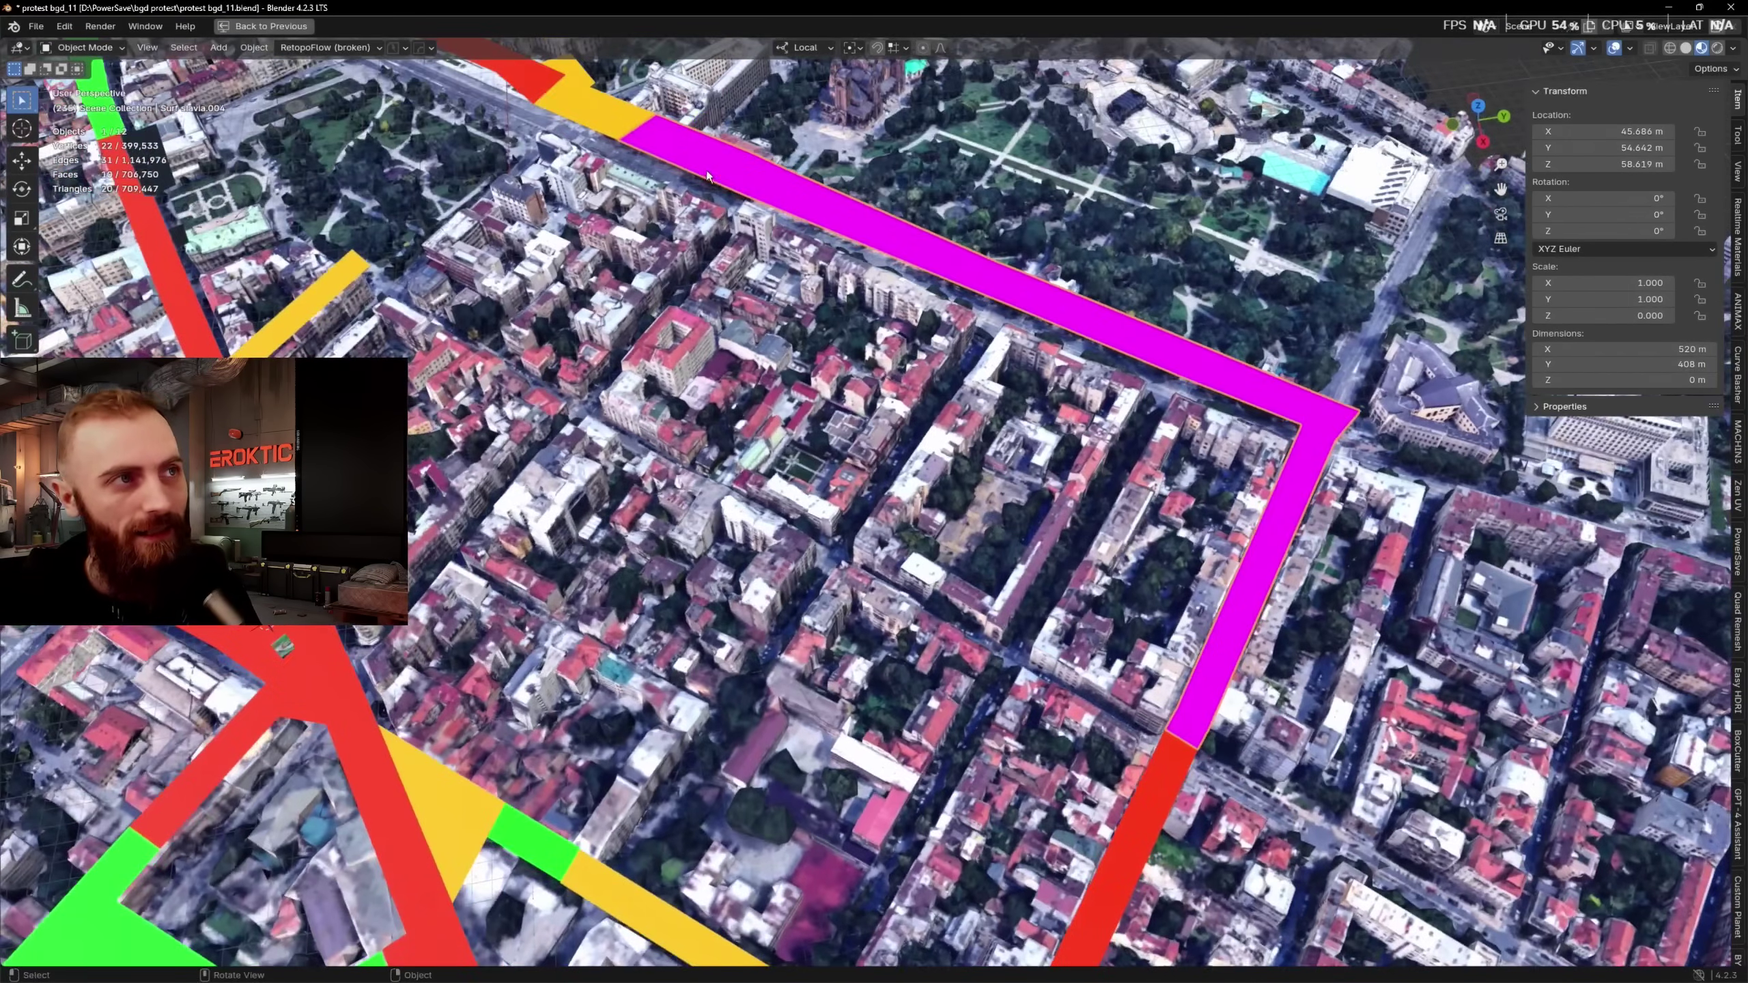
pyautogui.scroll(-2, 1216, 359)
pyautogui.keyDown('shift'); pyautogui.moveTo(608, 152); pyautogui.dragTo(735, 235, button='middle'); pyautogui.keyUp('shift')
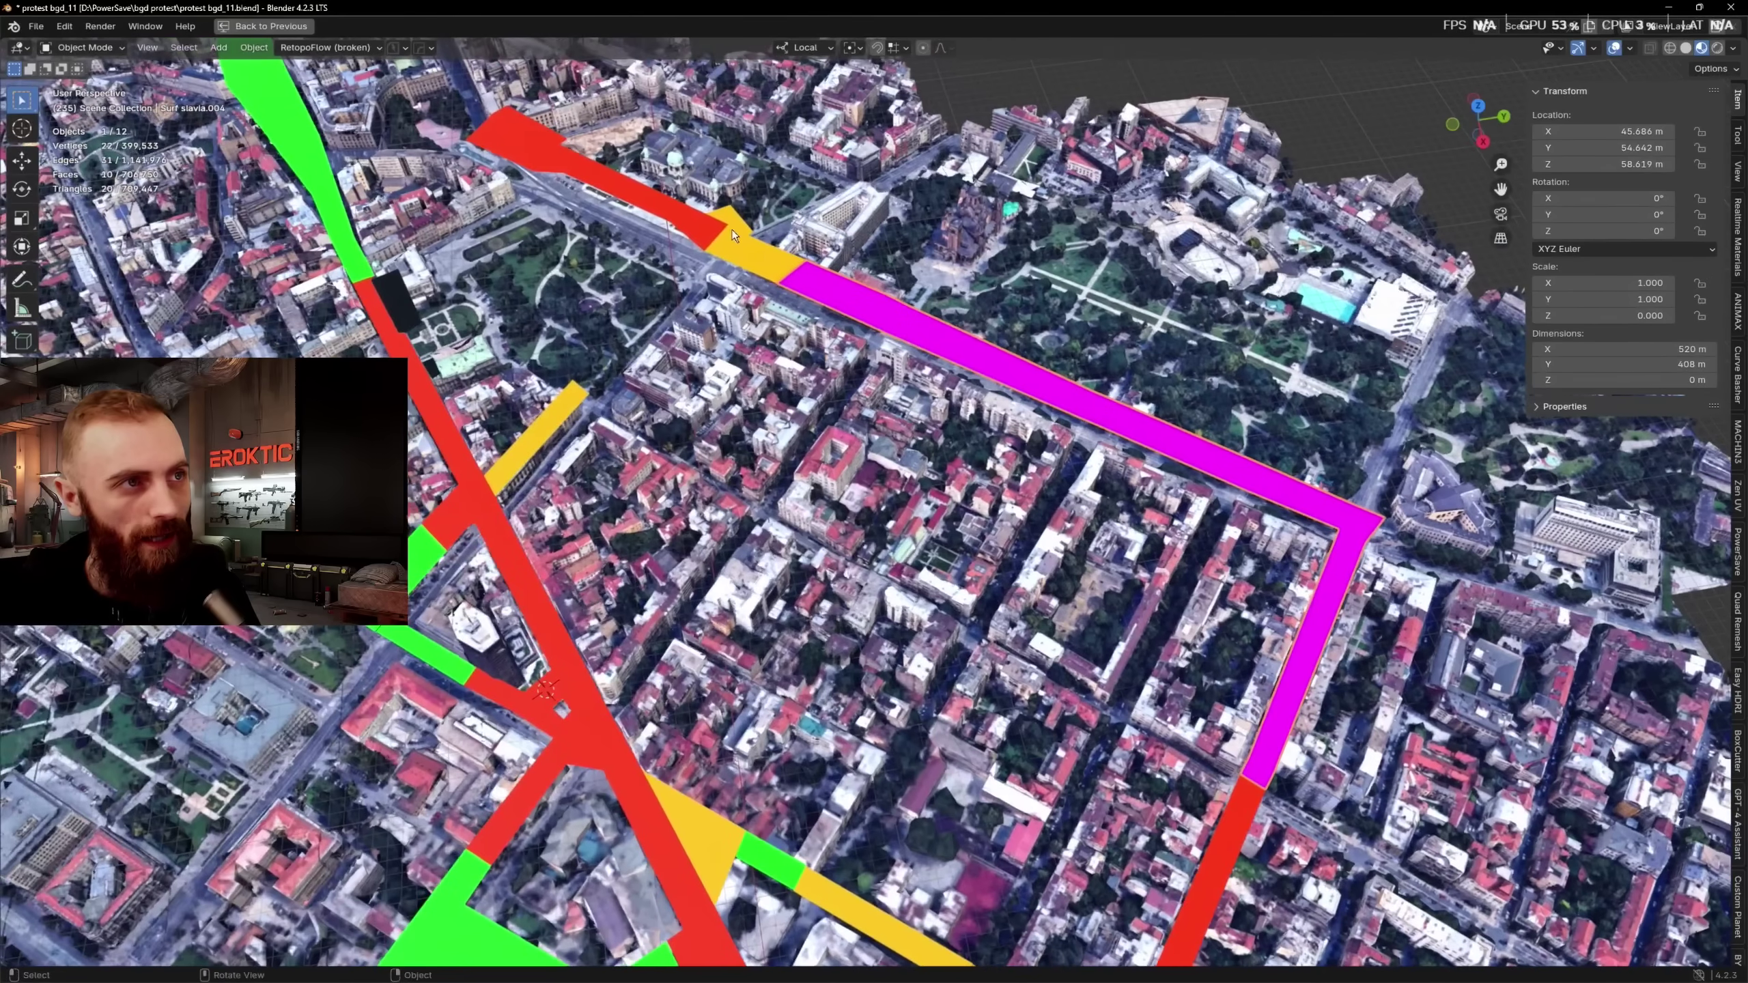
pyautogui.press('Delete')
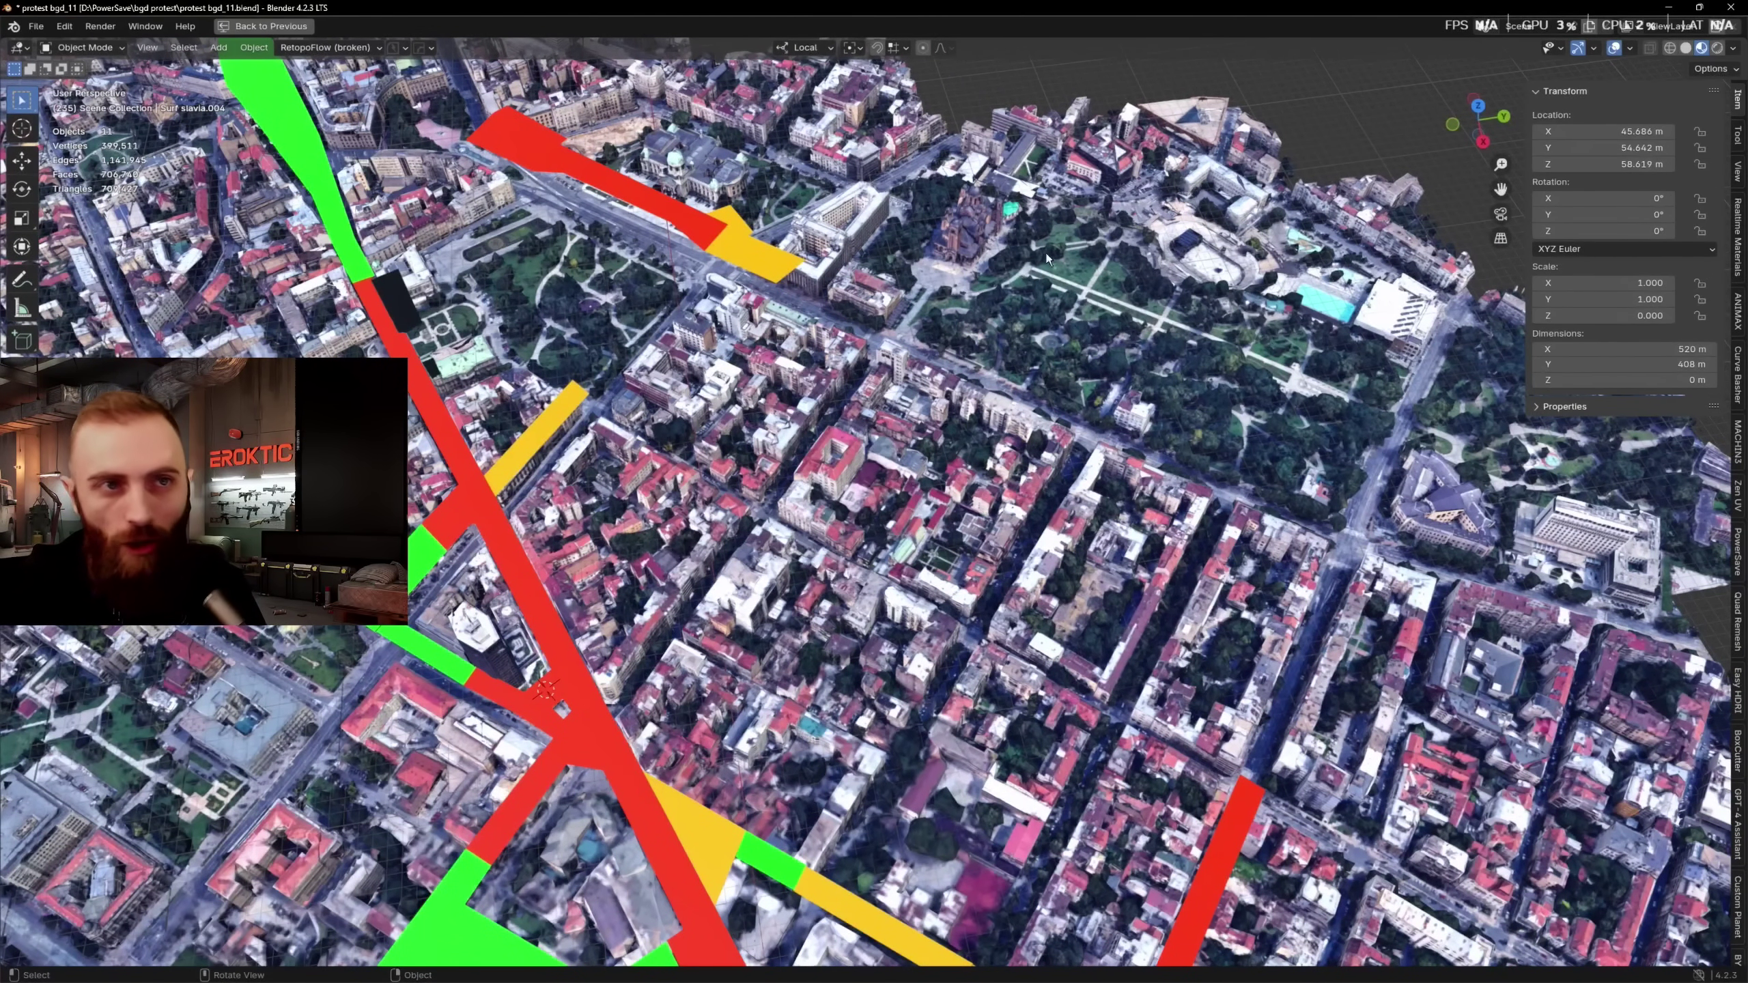
# Examine the remaining coloured street strips around the park and main avenue on the city map.
pyautogui.keyDown('shift'); pyautogui.moveTo(749, 375); pyautogui.dragTo(931, 418, button='middle'); pyautogui.keyUp('shift')
pyautogui.click(807, 384)
pyautogui.press('Tab')
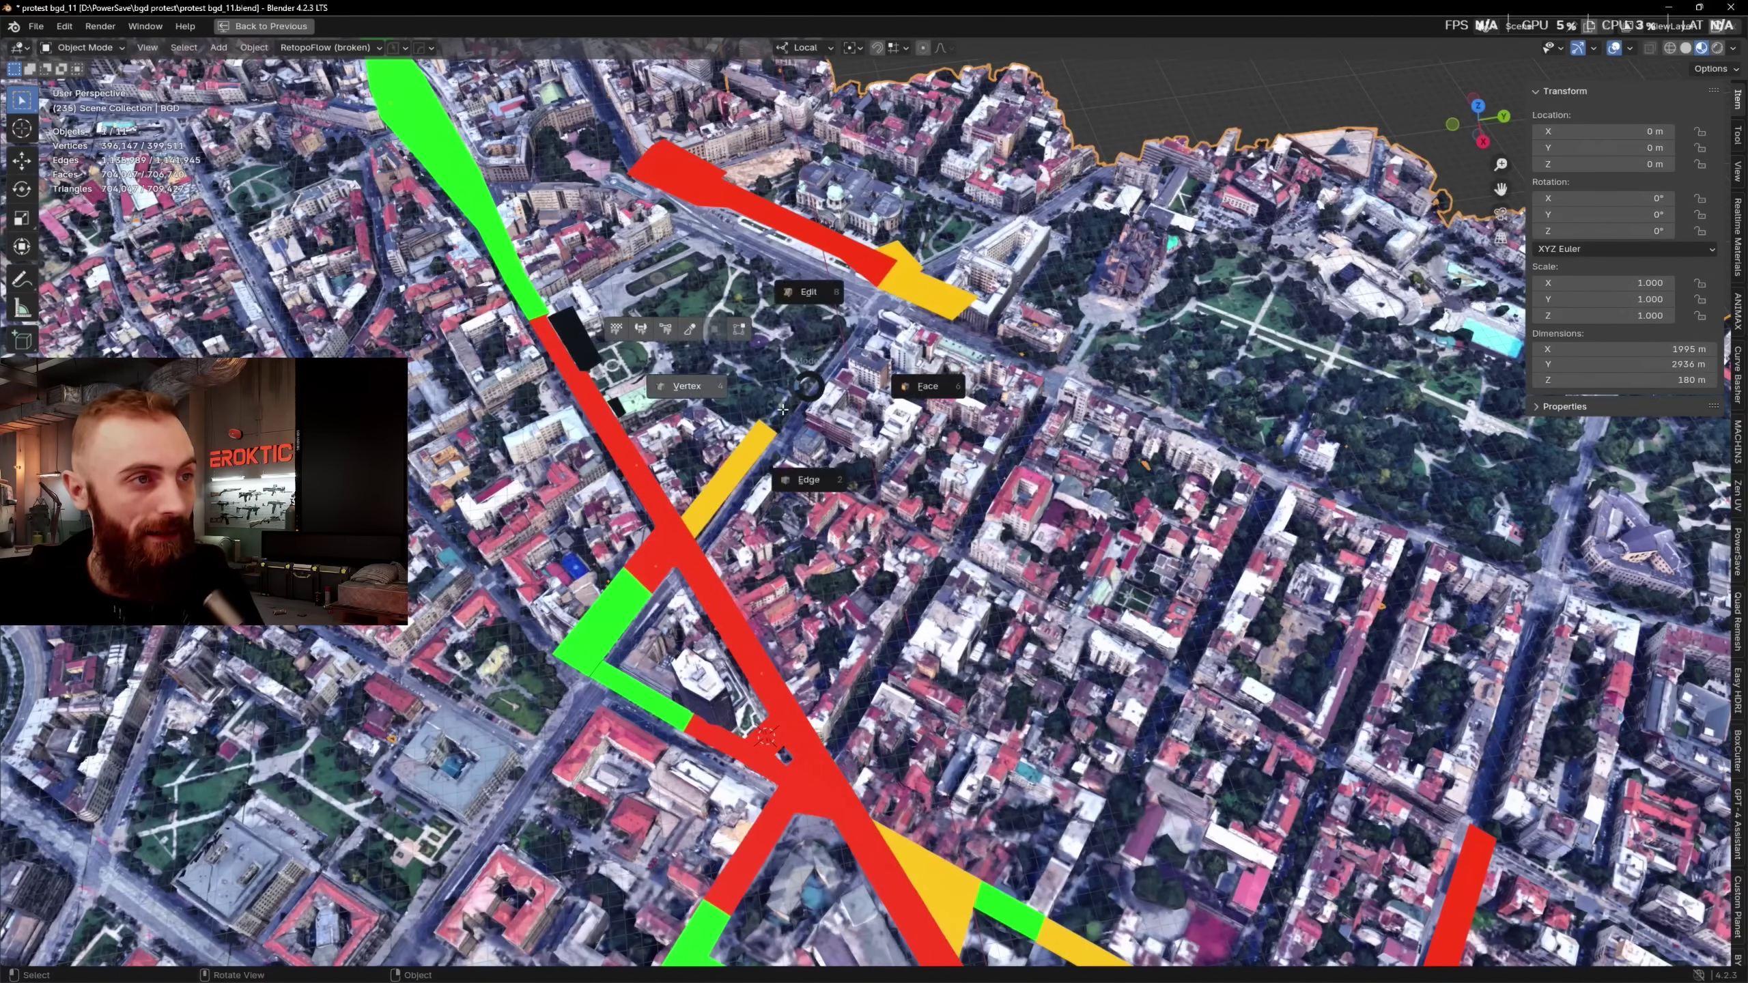
pyautogui.click(807, 294)
pyautogui.scroll(4, 797, 373)
pyautogui.press('KP_Decimal')
pyautogui.press('Tab')
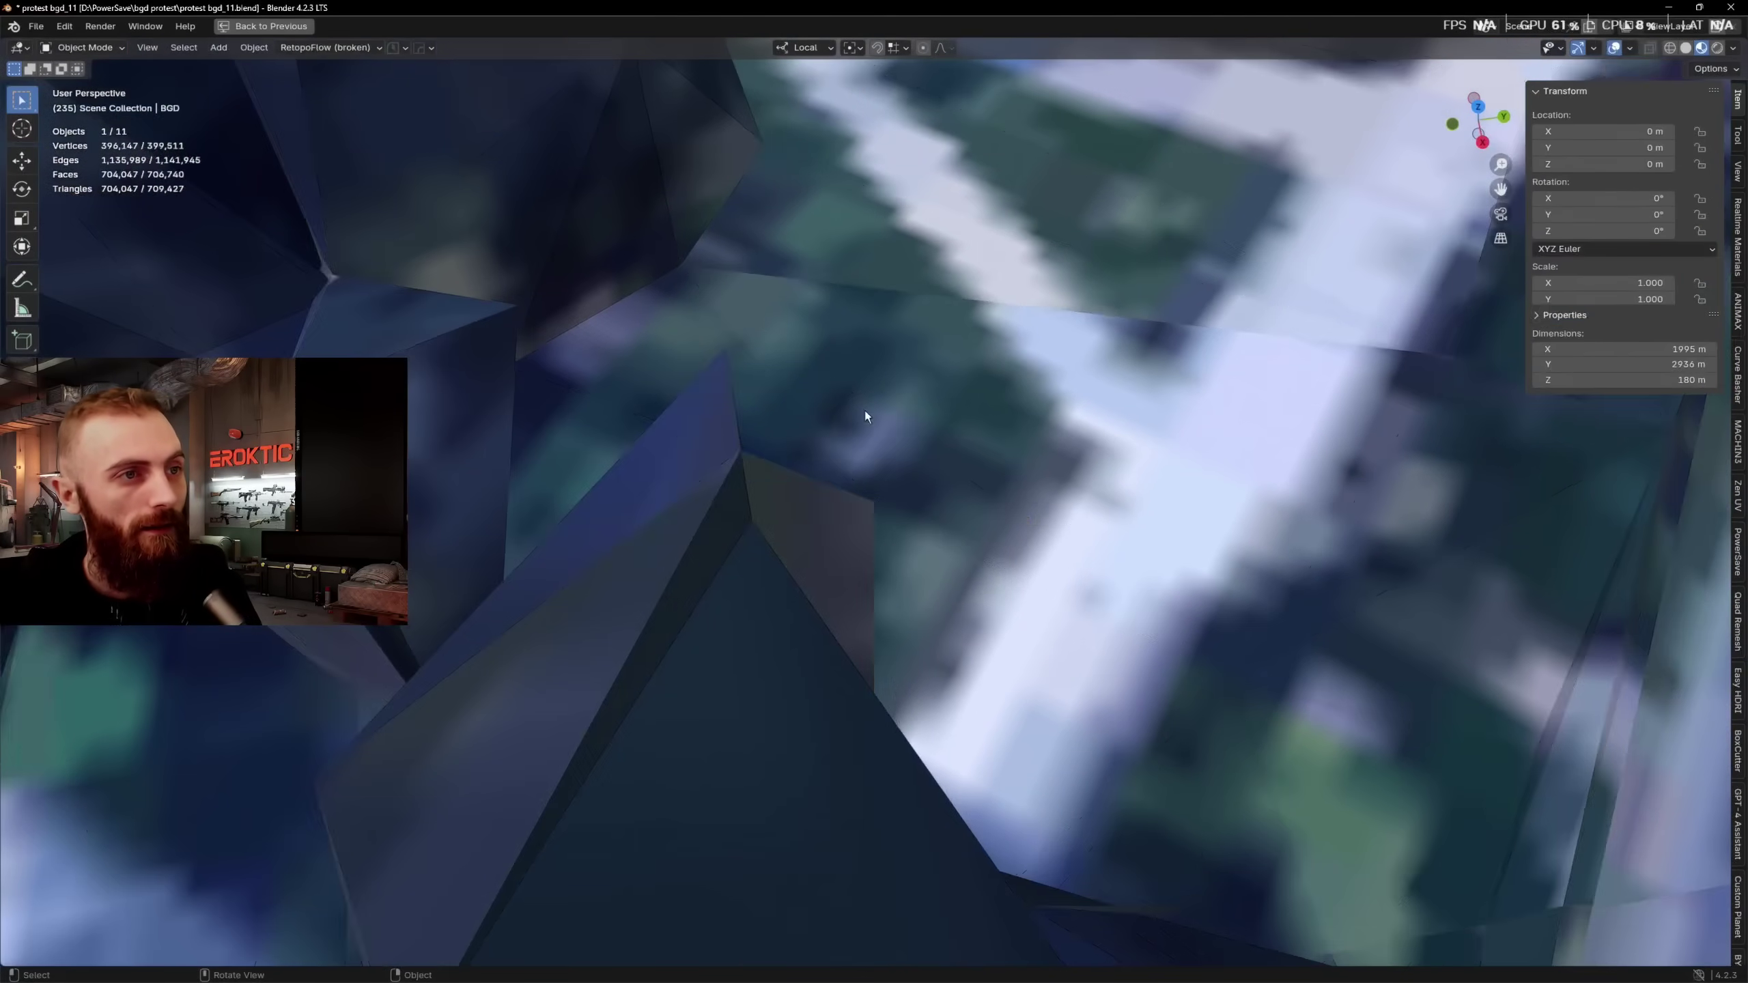
pyautogui.scroll(-10, 818, 455)
pyautogui.moveTo(818, 455); pyautogui.dragTo(859, 447, button='middle')
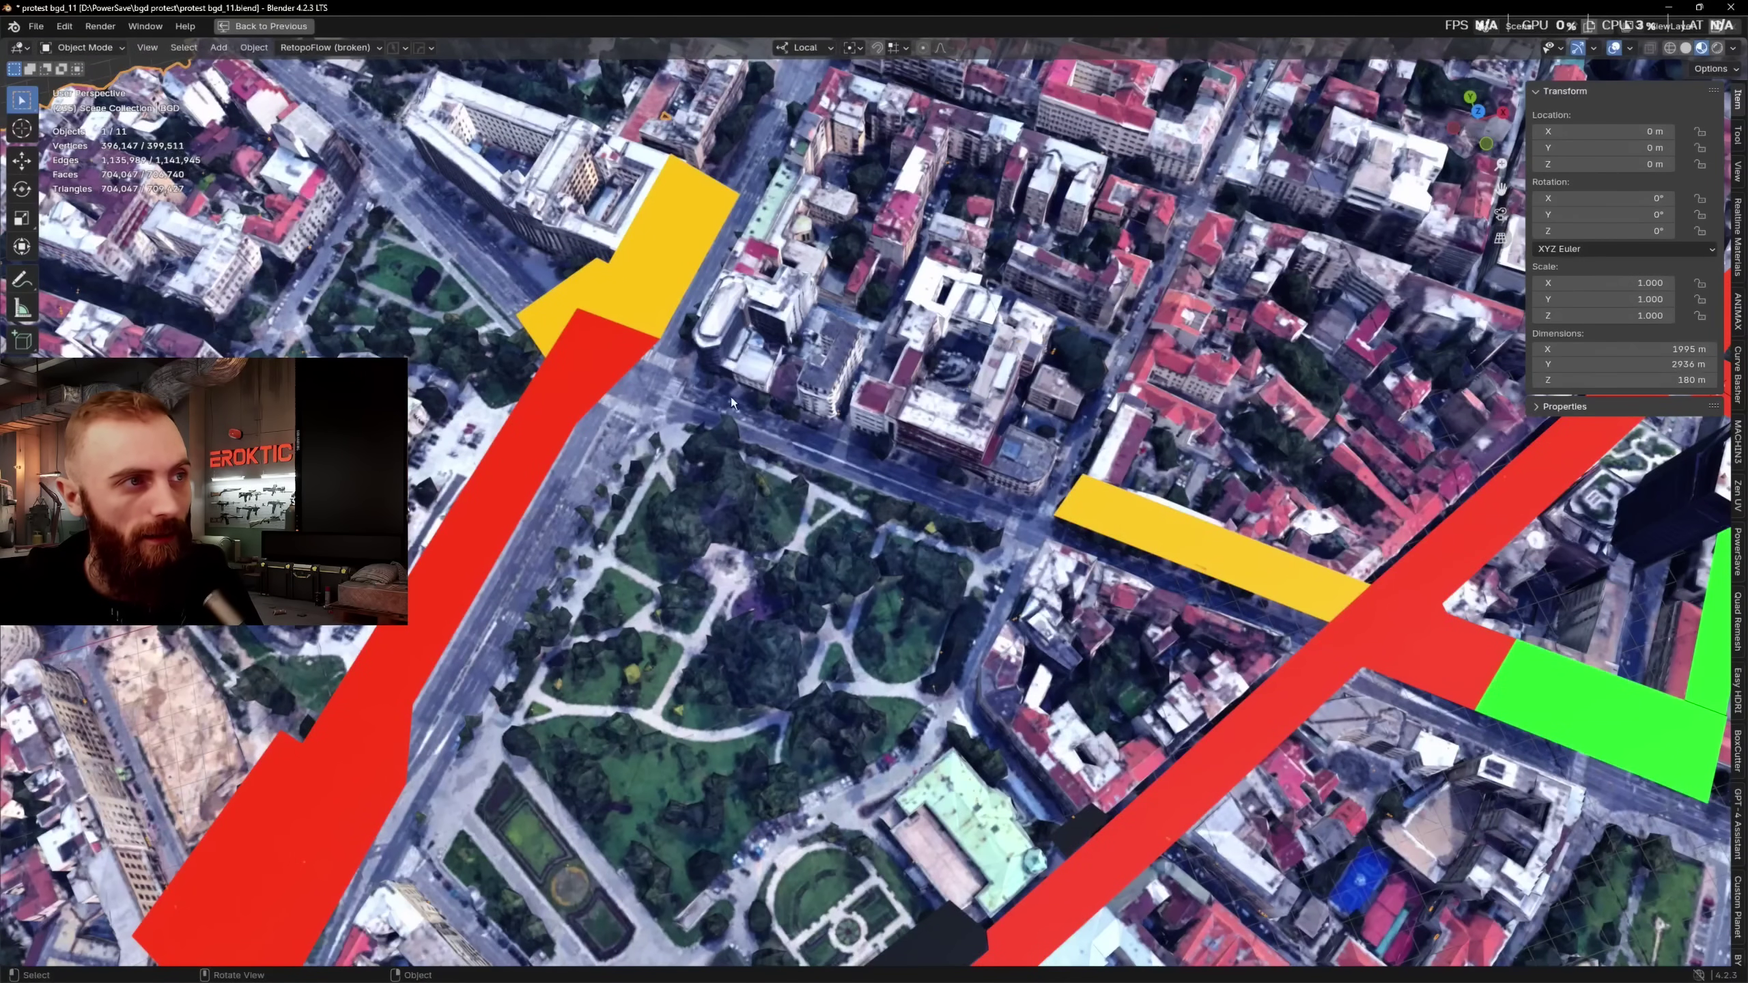
pyautogui.moveTo(730, 396)
pyautogui.mouseDown(button='middle')
pyautogui.moveTo(775, 391)
pyautogui.moveTo(822, 417)
pyautogui.moveTo(747, 386)
pyautogui.mouseUp(button='middle')
pyautogui.scroll(-2, 894, 358)
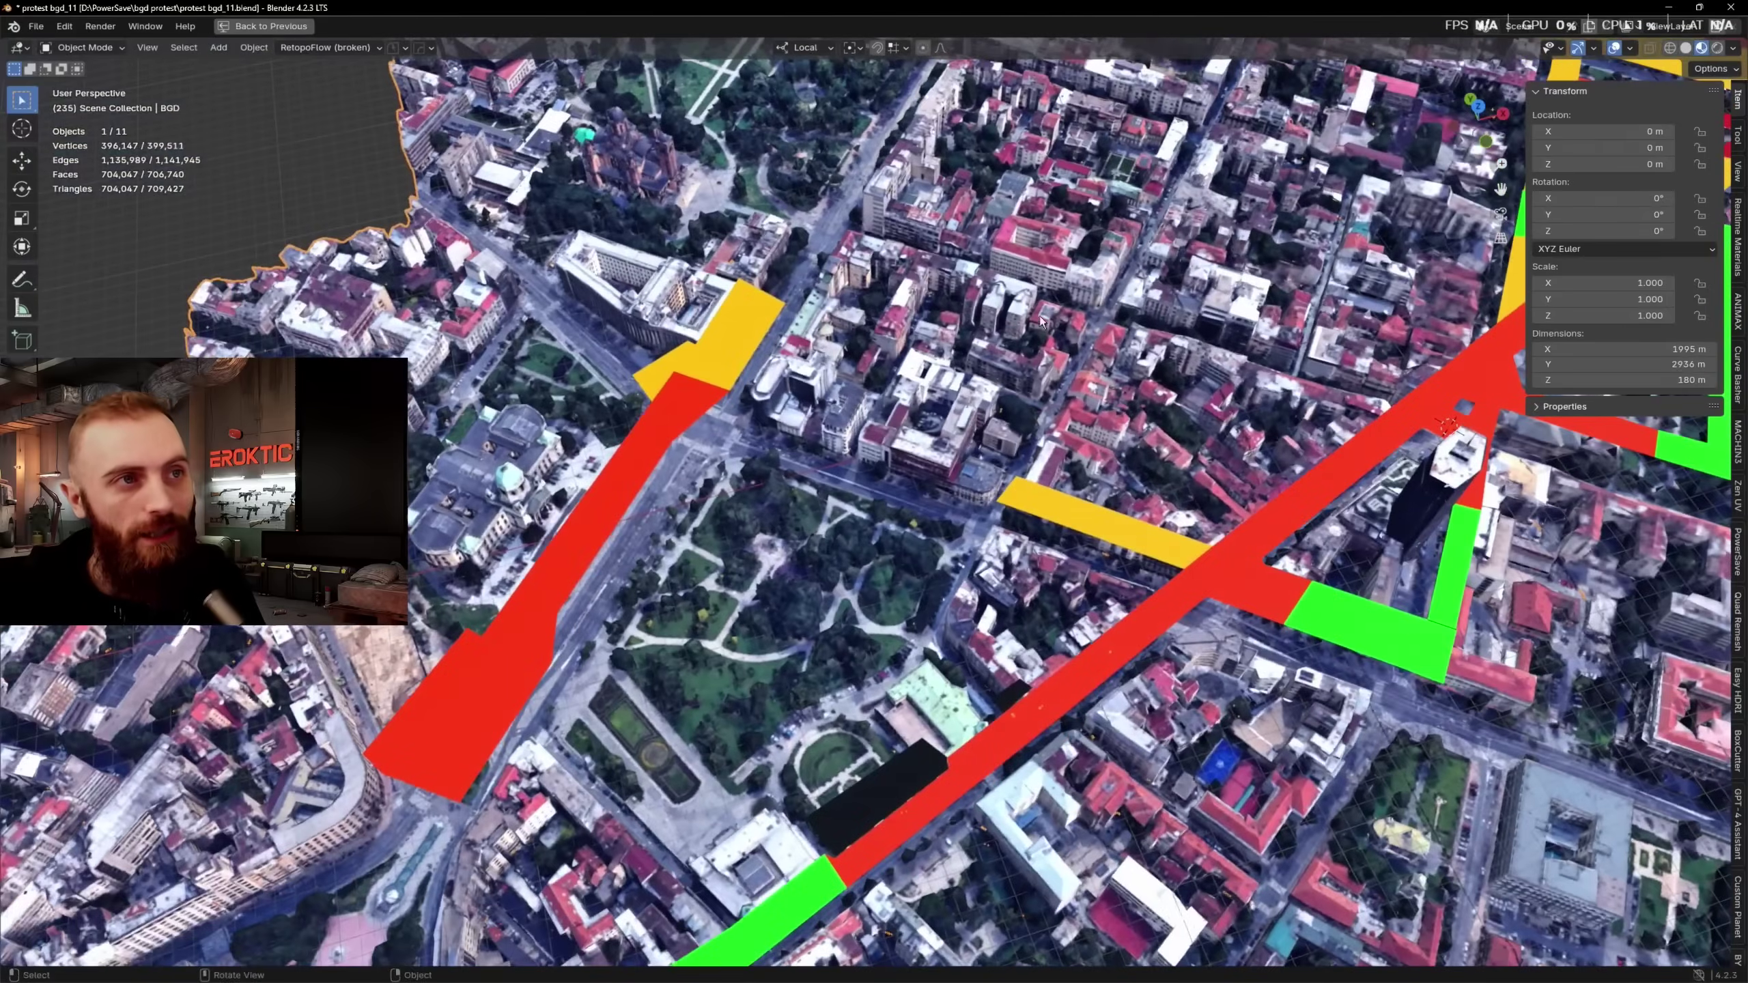
pyautogui.keyDown('shift'); pyautogui.moveTo(1073, 310); pyautogui.dragTo(722, 438, button='middle'); pyautogui.keyUp('shift')
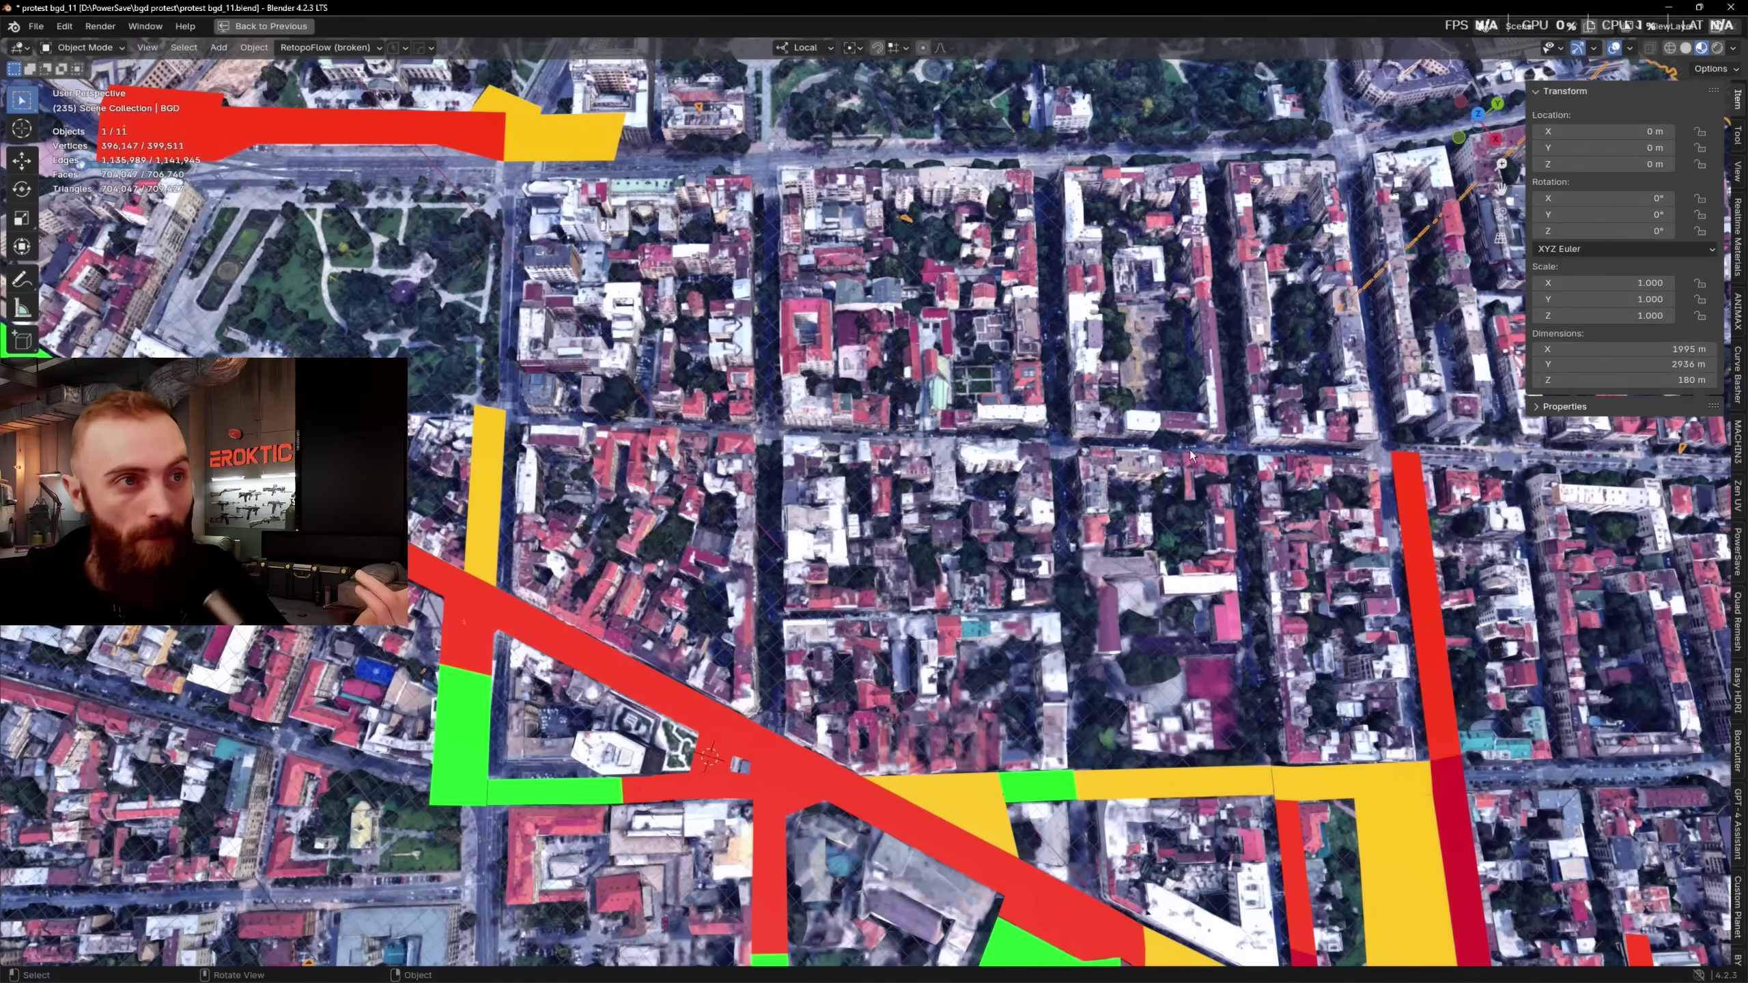
pyautogui.scroll(-3, 914, 484)
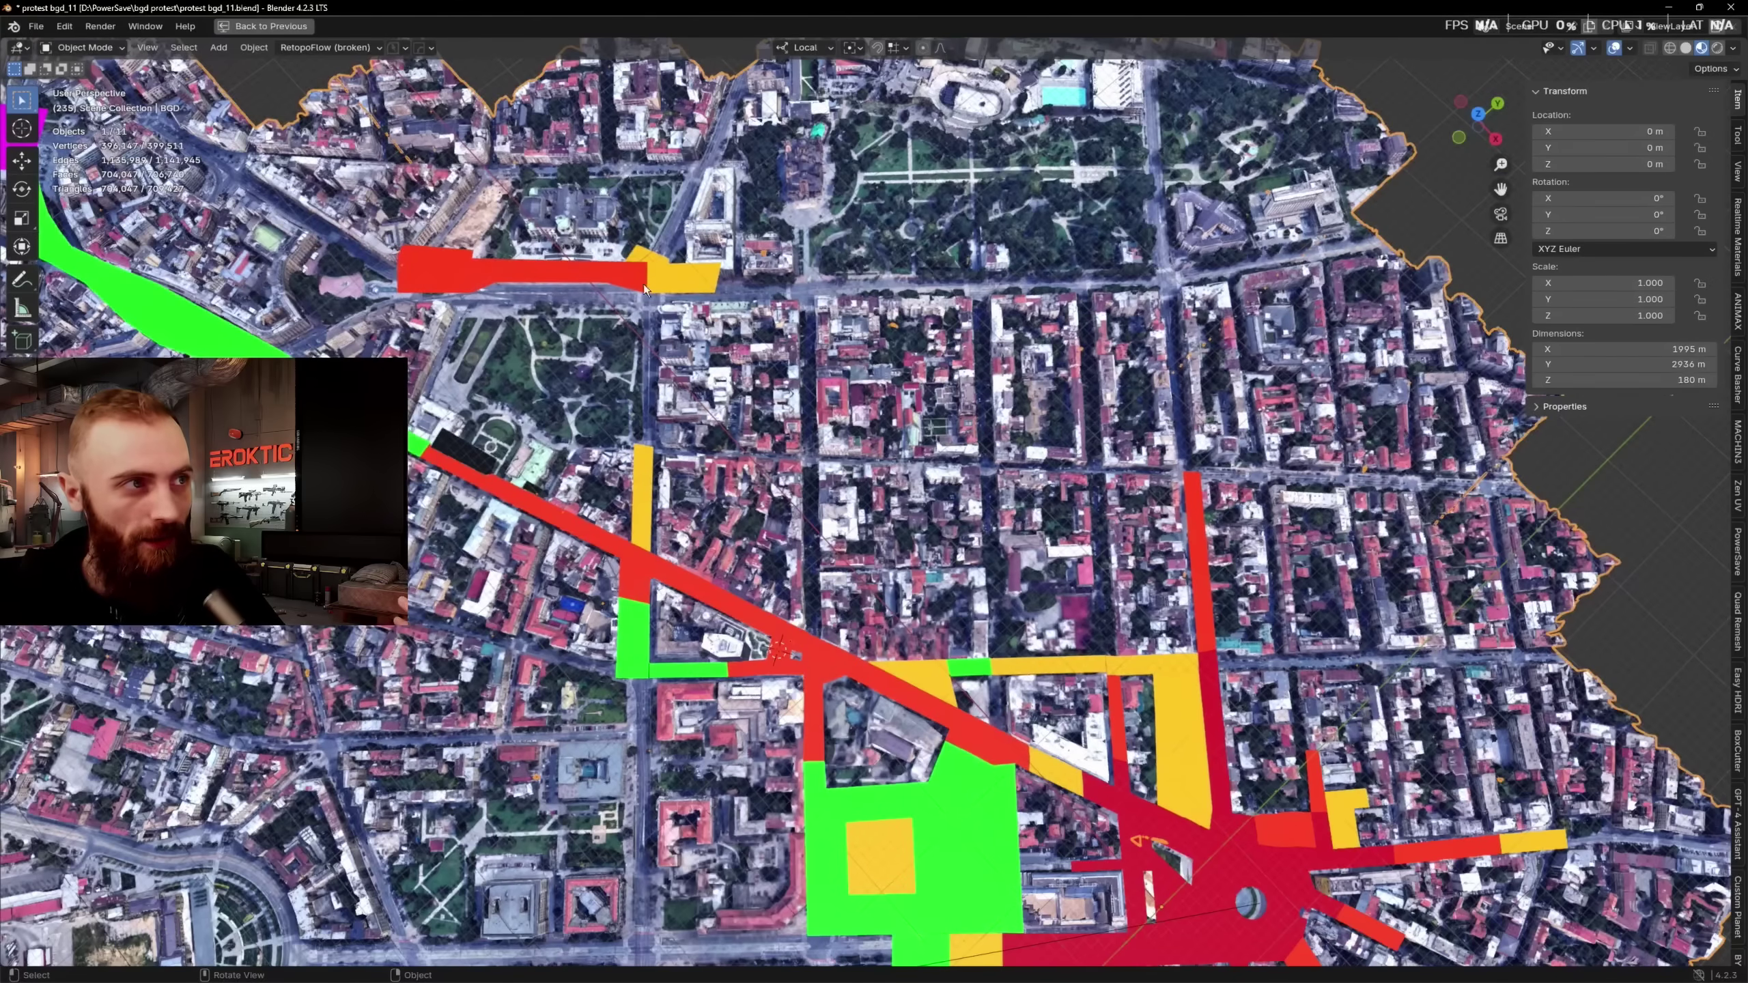
pyautogui.moveTo(620, 460); pyautogui.dragTo(559, 435, button='middle')
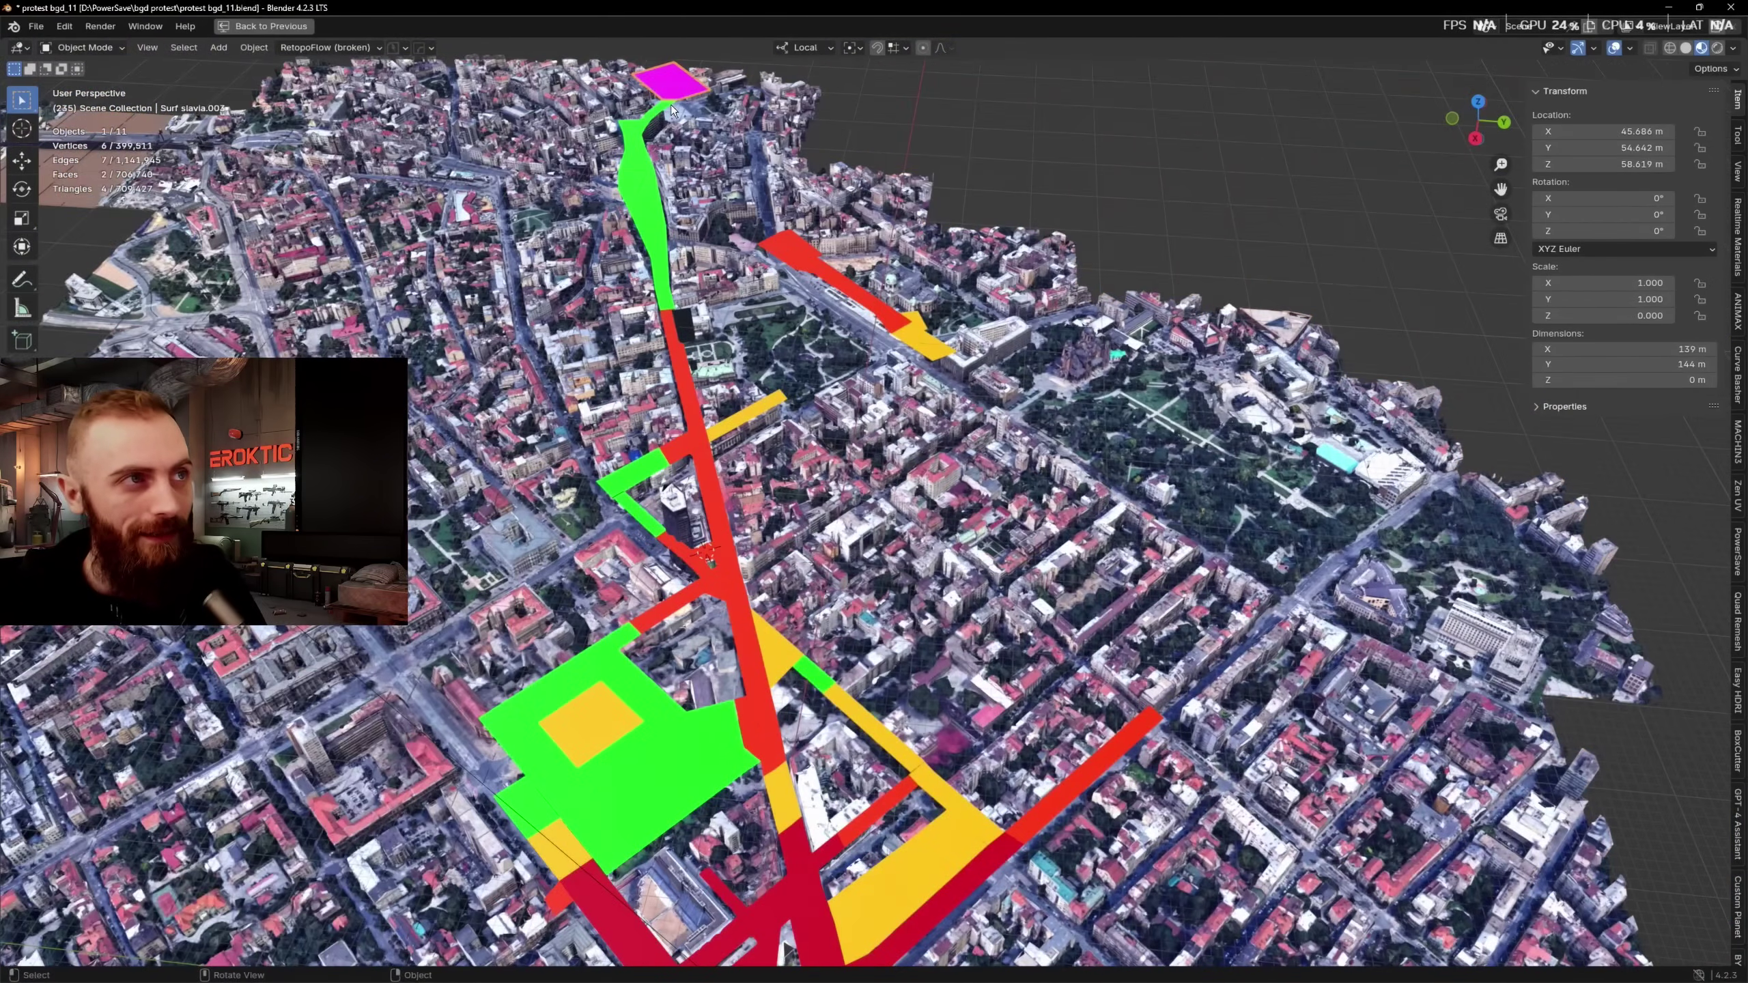
# Delete the magenta strip at the avenue's far end and most of the adjoining green section, leaving a short piece by the black block.
pyautogui.press('Delete')
pyautogui.click(654, 192)
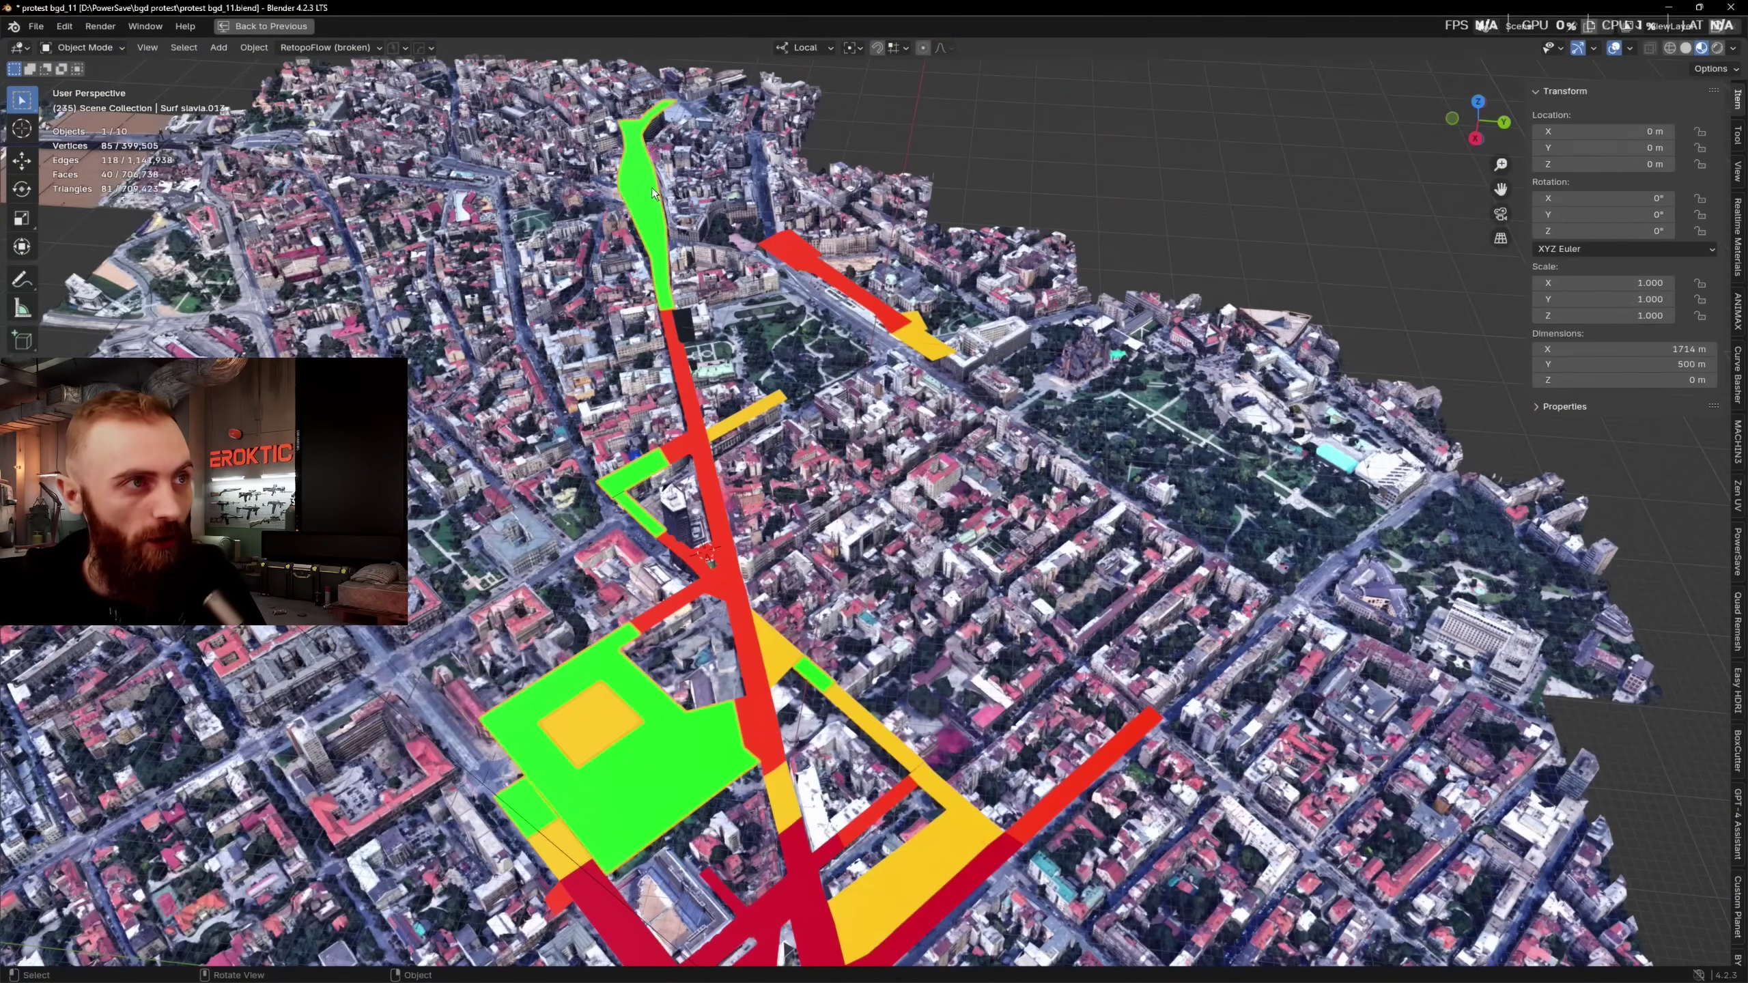
pyautogui.press('Tab')
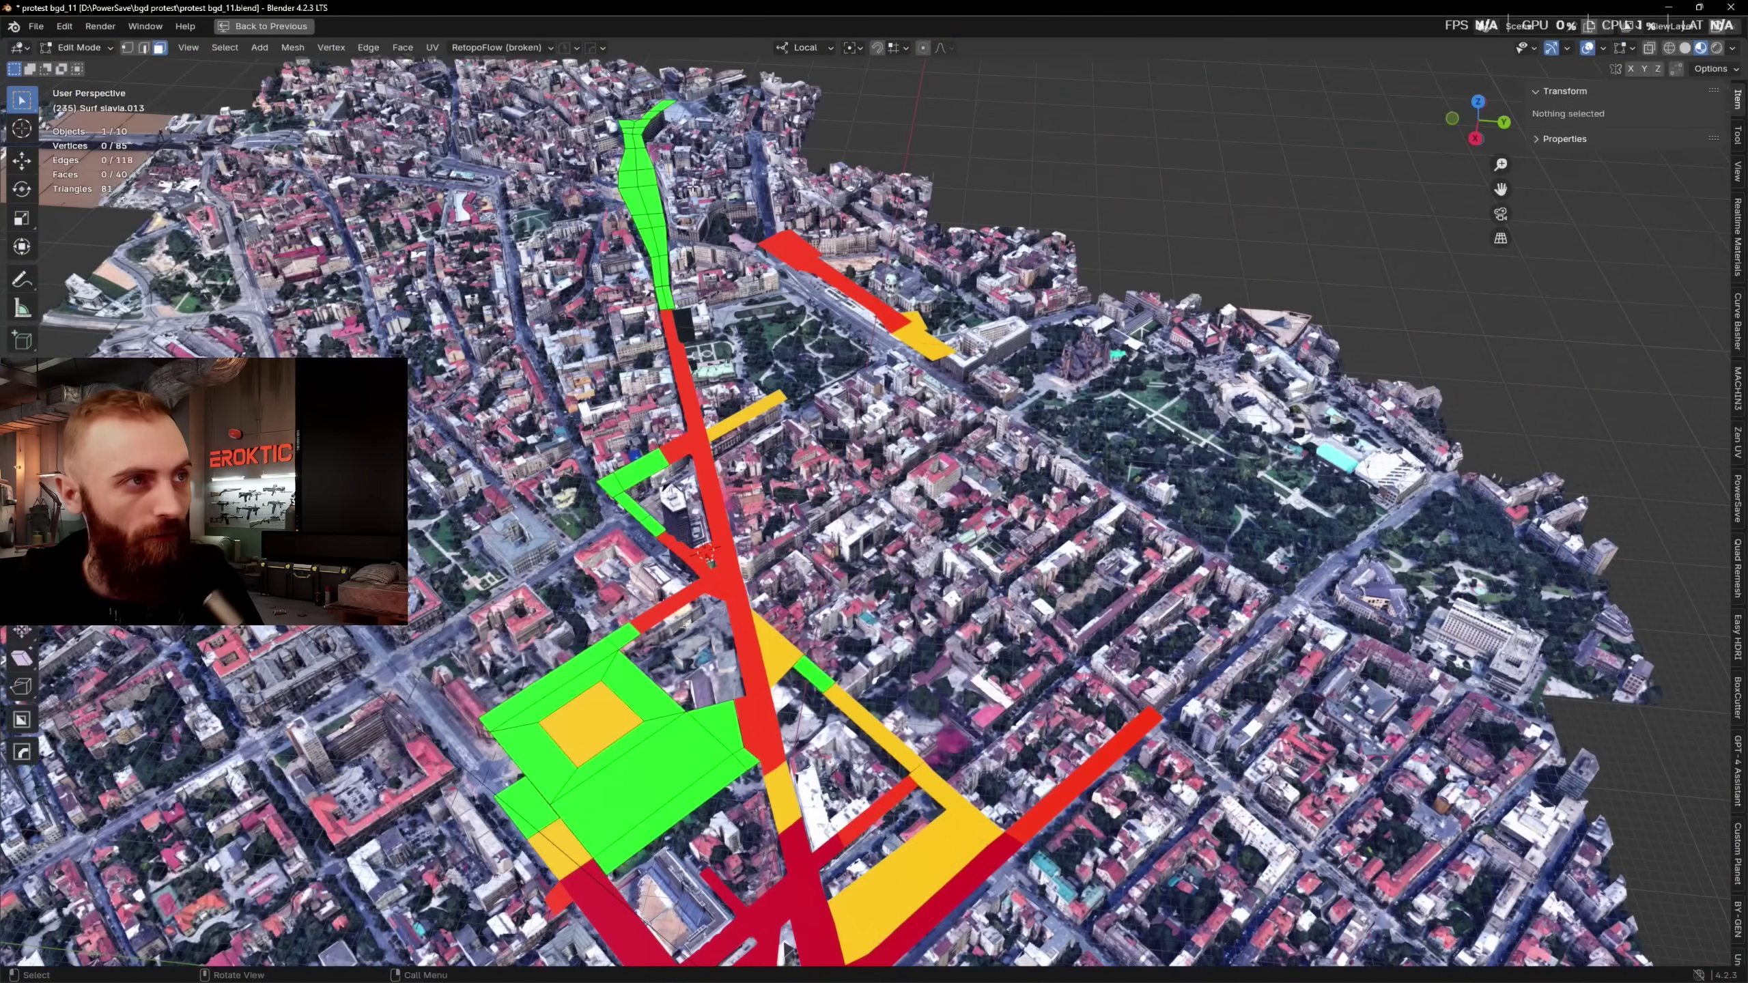
pyautogui.click(653, 193)
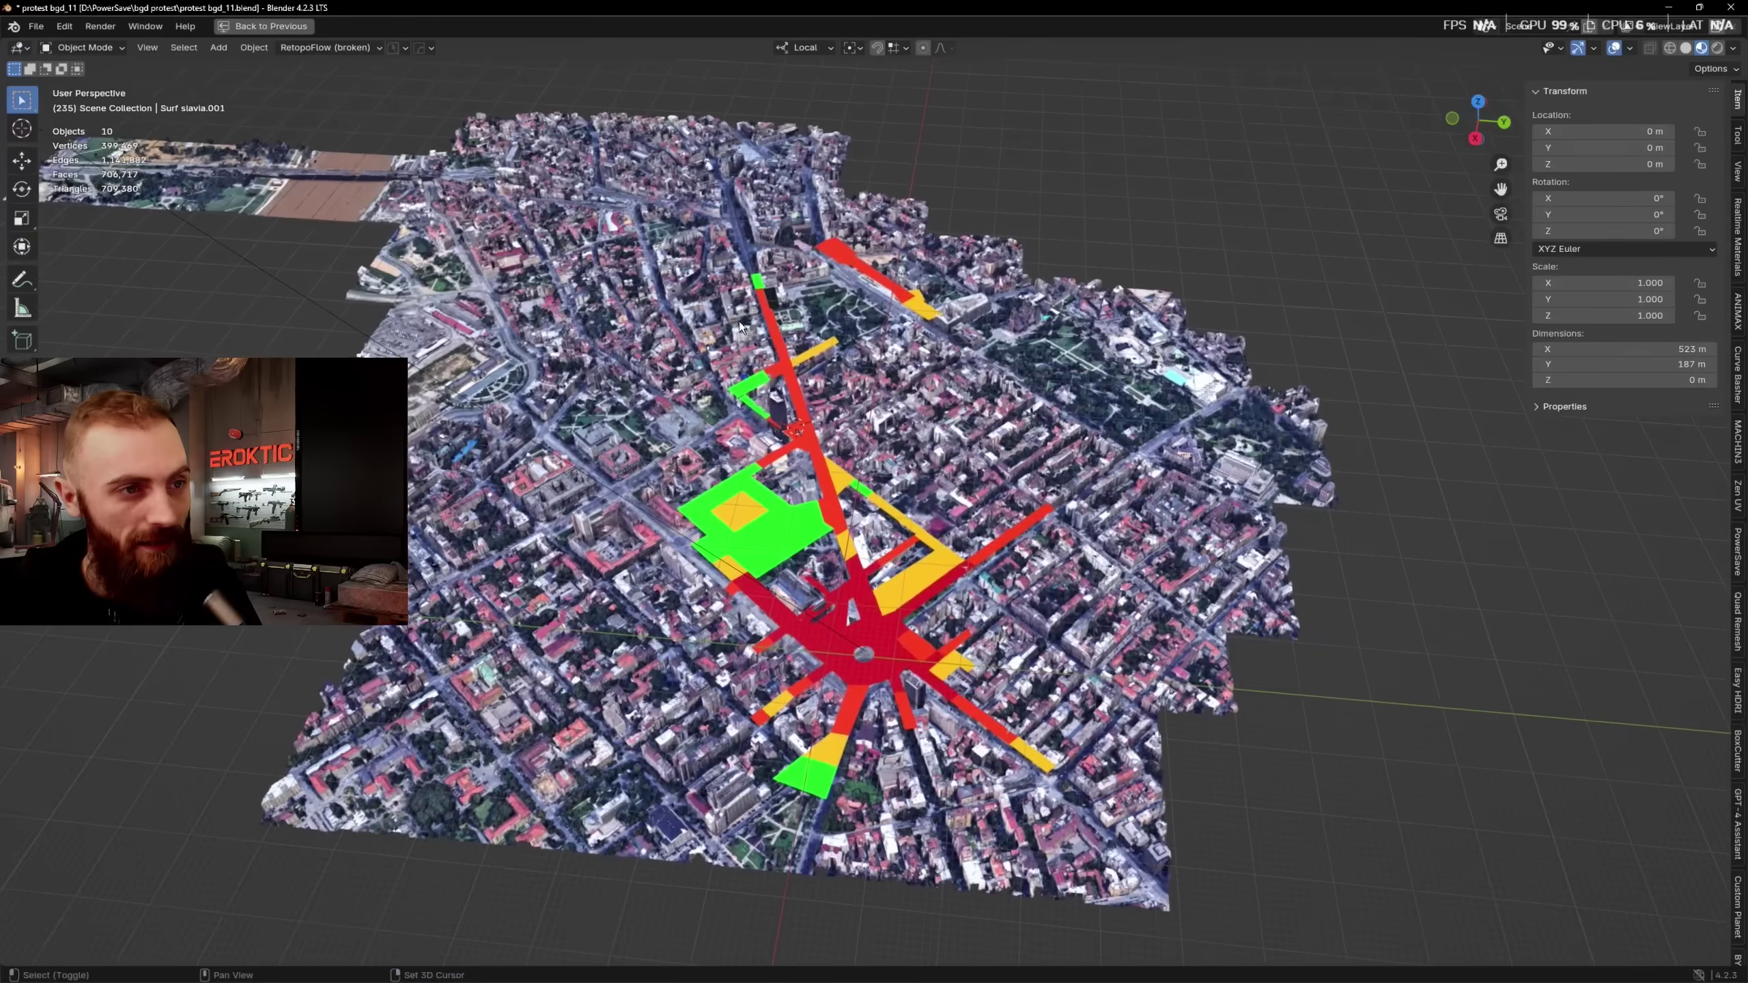
pyautogui.moveTo(757, 356); pyautogui.dragTo(837, 374, button='middle')
pyautogui.scroll(5, 861, 413)
pyautogui.keyDown('shift'); pyautogui.moveTo(1031, 280); pyautogui.dragTo(1330, 383, button='middle'); pyautogui.keyUp('shift')
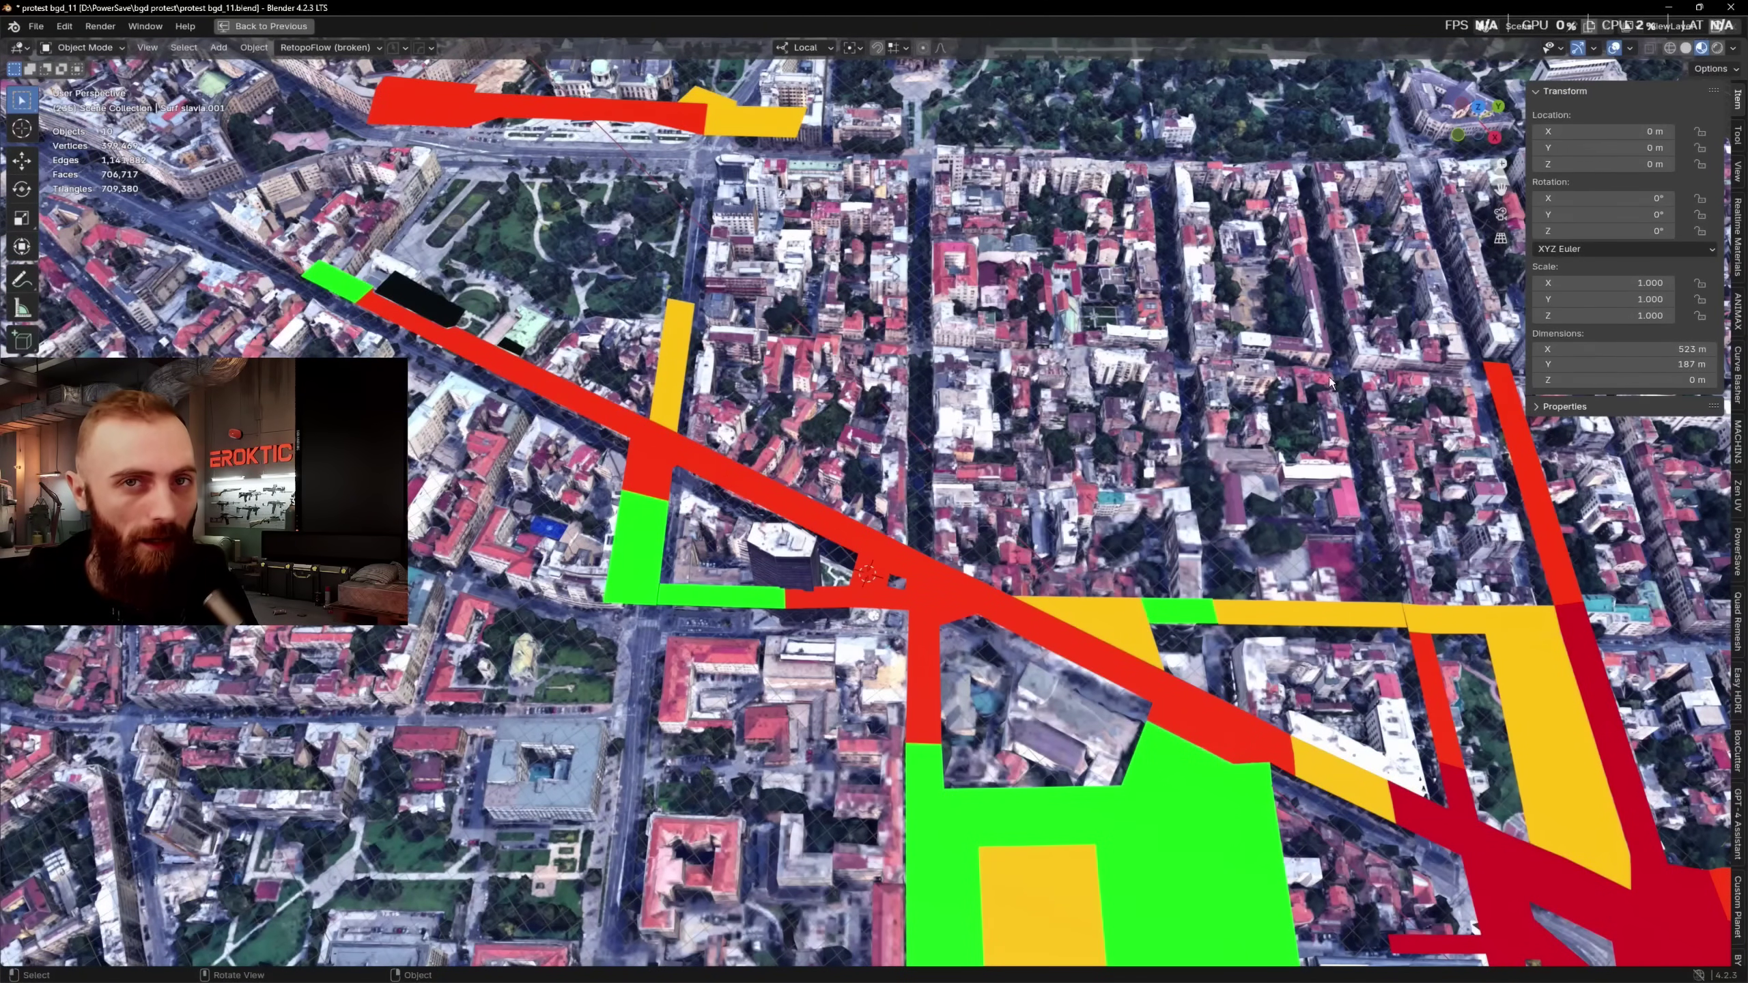
pyautogui.scroll(-2, 1330, 382)
pyautogui.keyDown('shift'); pyautogui.moveTo(1330, 382); pyautogui.dragTo(1186, 286, button='middle'); pyautogui.keyUp('shift')
pyautogui.keyDown('shift'); pyautogui.moveTo(1140, 418); pyautogui.dragTo(1137, 381, button='middle'); pyautogui.keyUp('shift')
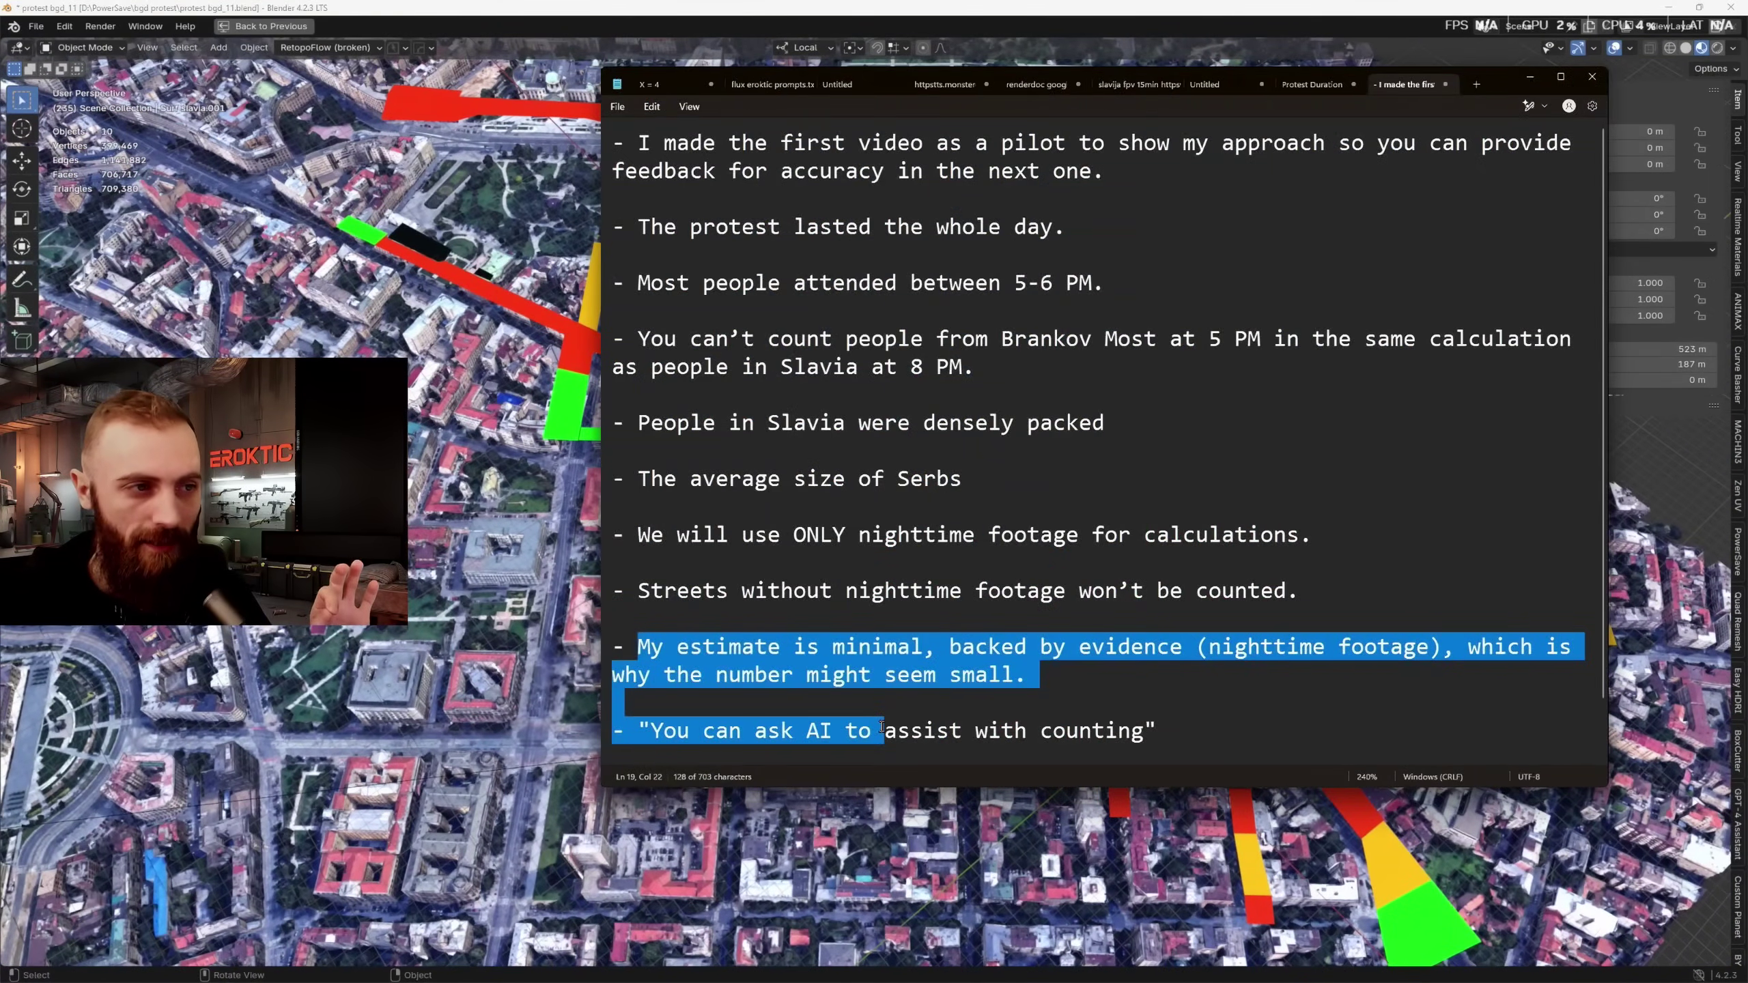
# In the notes, highlight the lines about the minimal estimate and "You can ask AI to assist with counting".
pyautogui.moveTo(883, 727); pyautogui.dragTo(1171, 725)
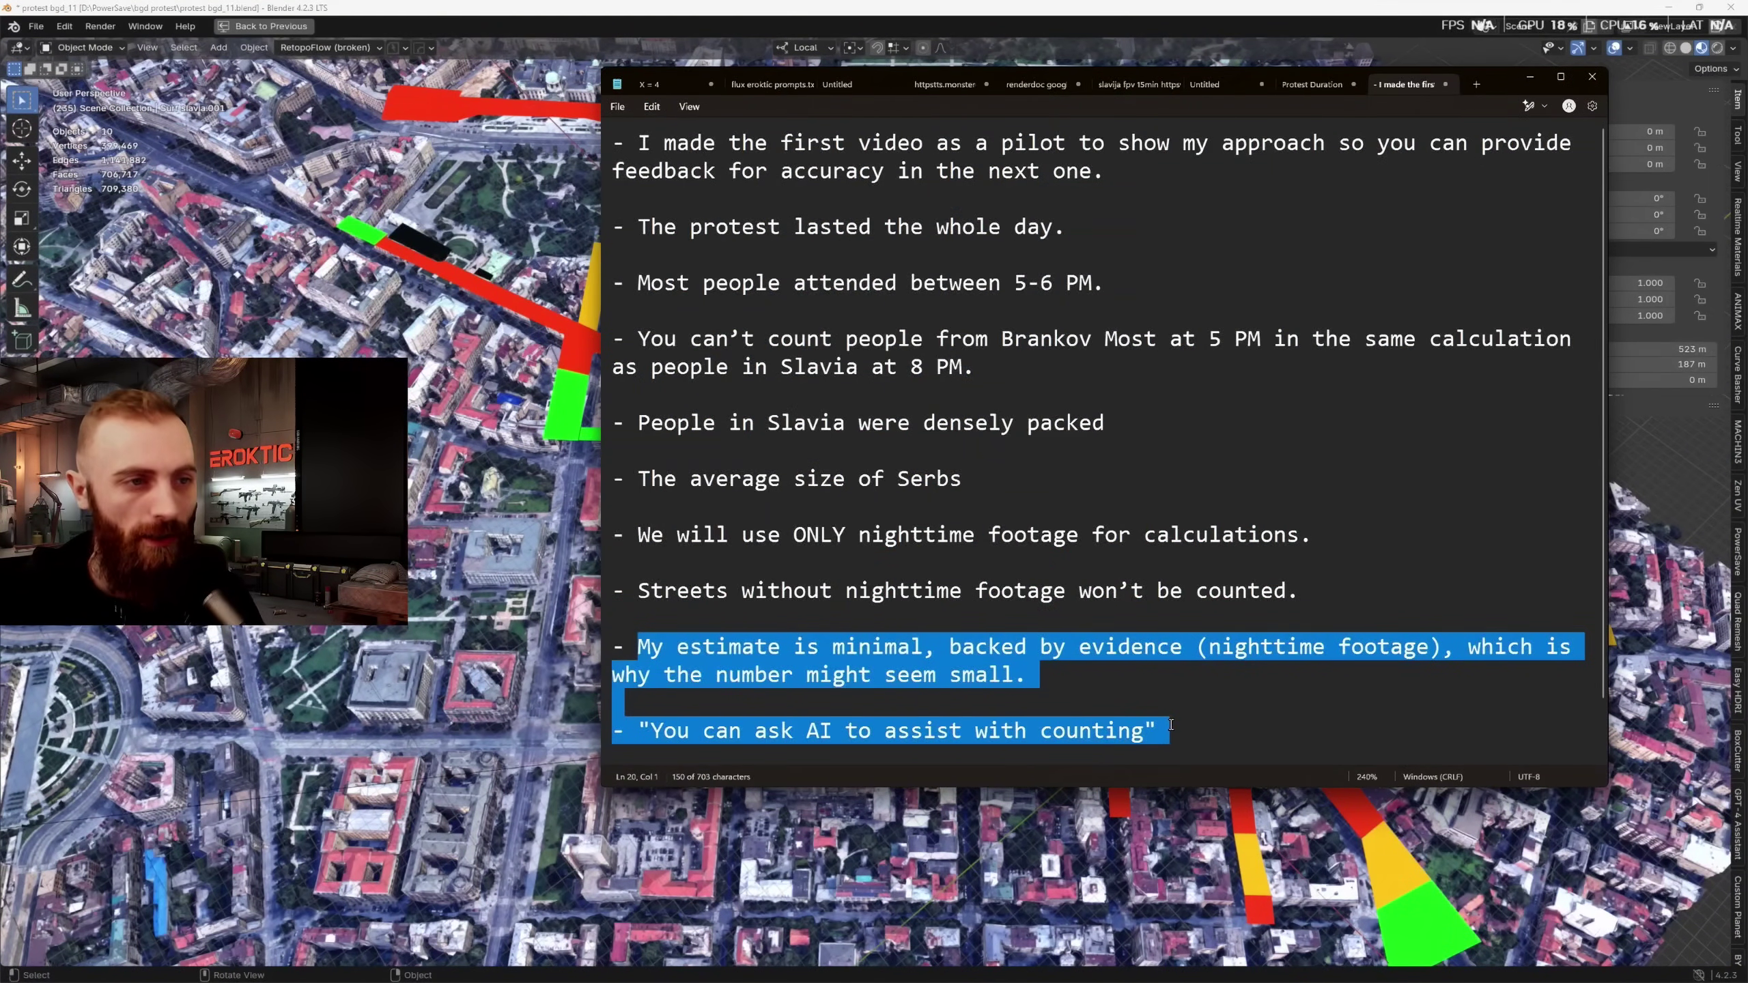
pyautogui.click(1187, 726)
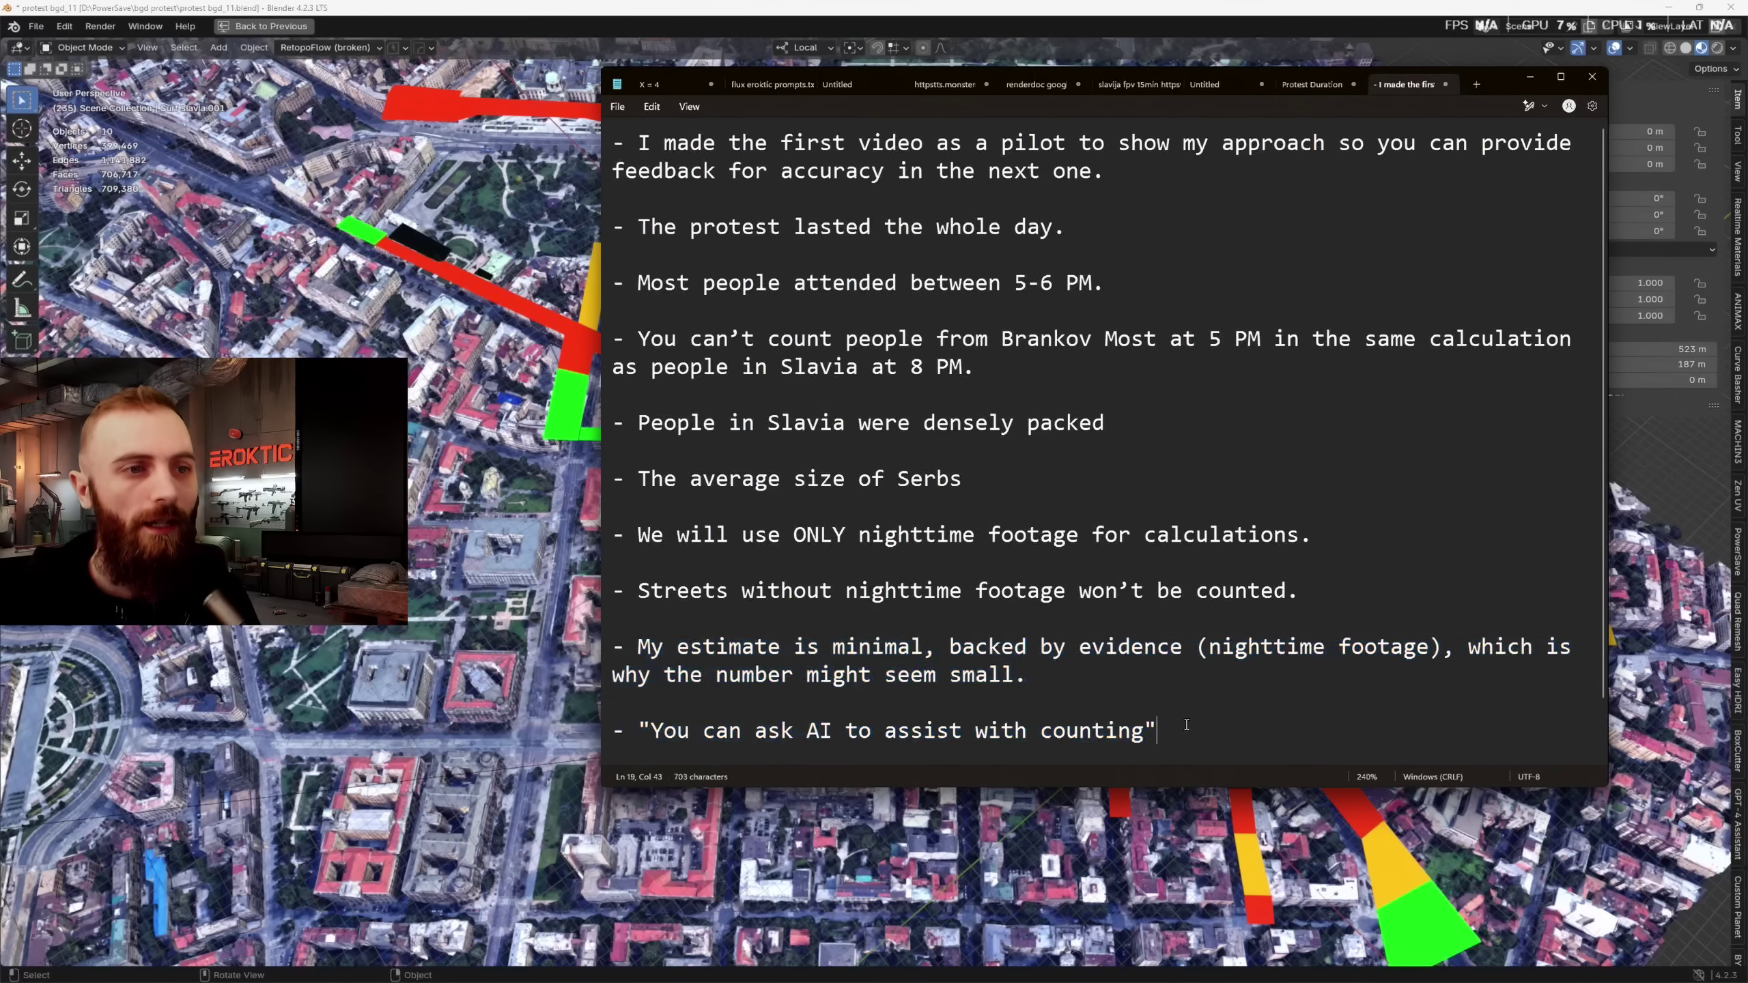
pyautogui.moveTo(1162, 732); pyautogui.dragTo(619, 734)
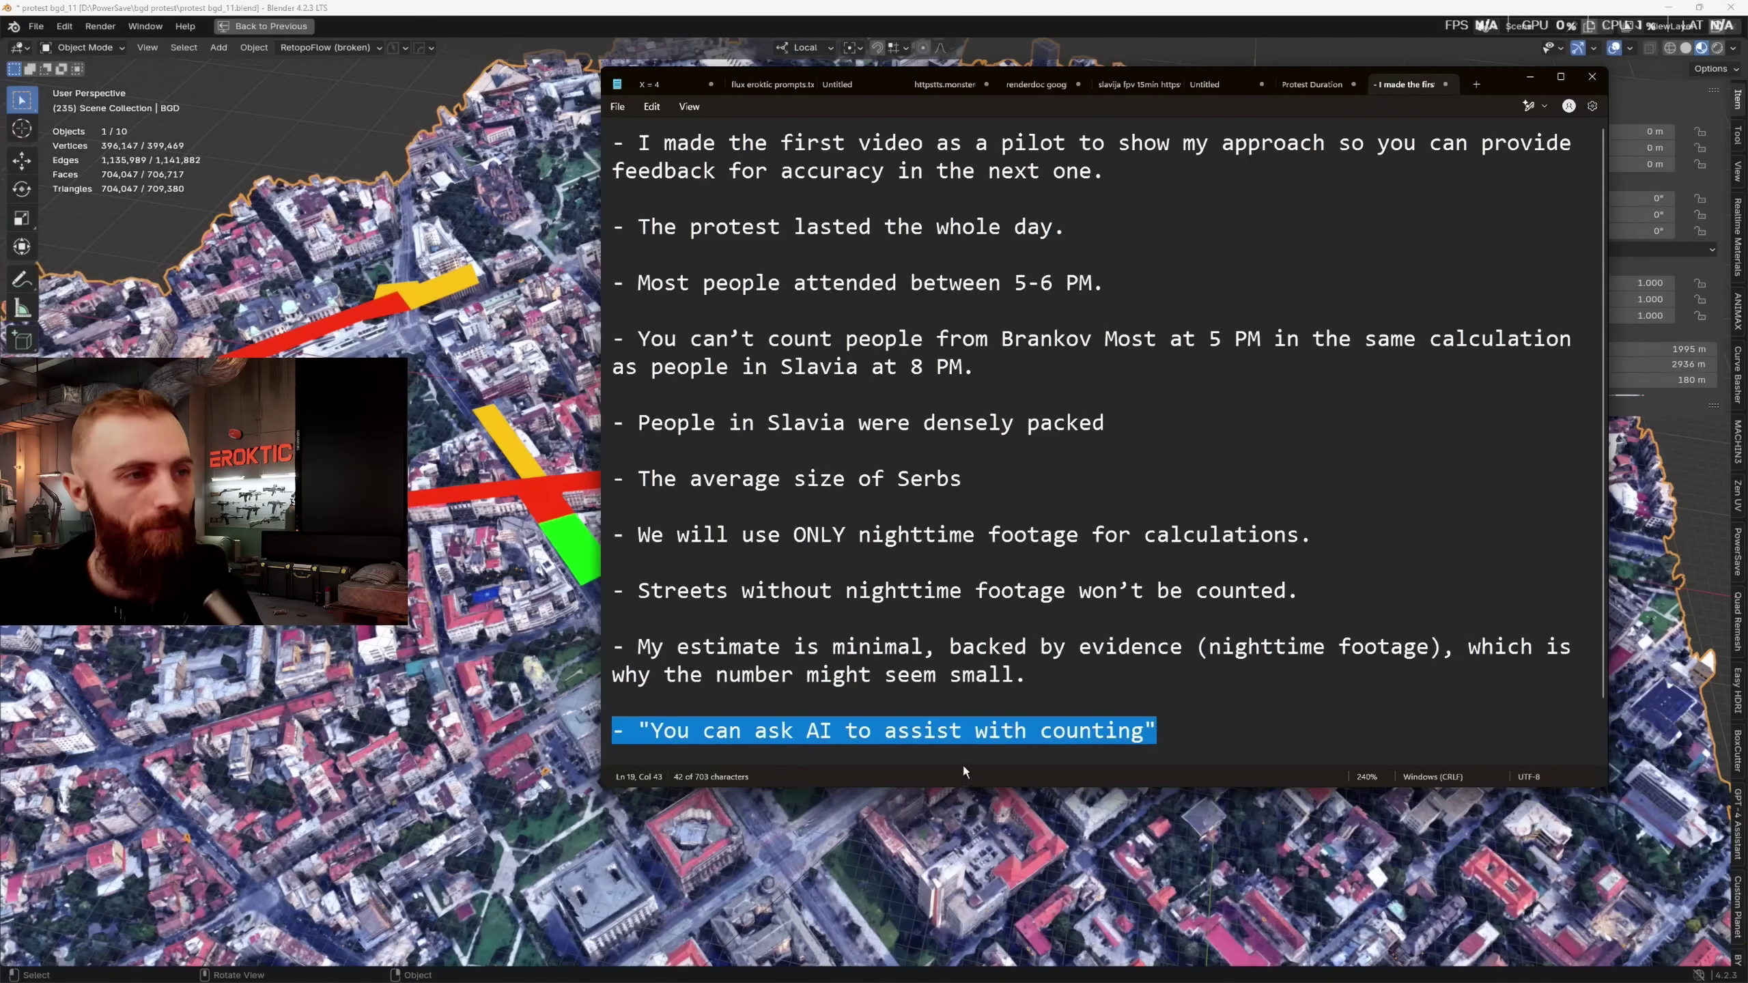
# Switch to the MapChecking crowd counting tool, highlight its web address and inspect the area outlined around Slavia.
pyautogui.hotkey('alt', 'Tab')
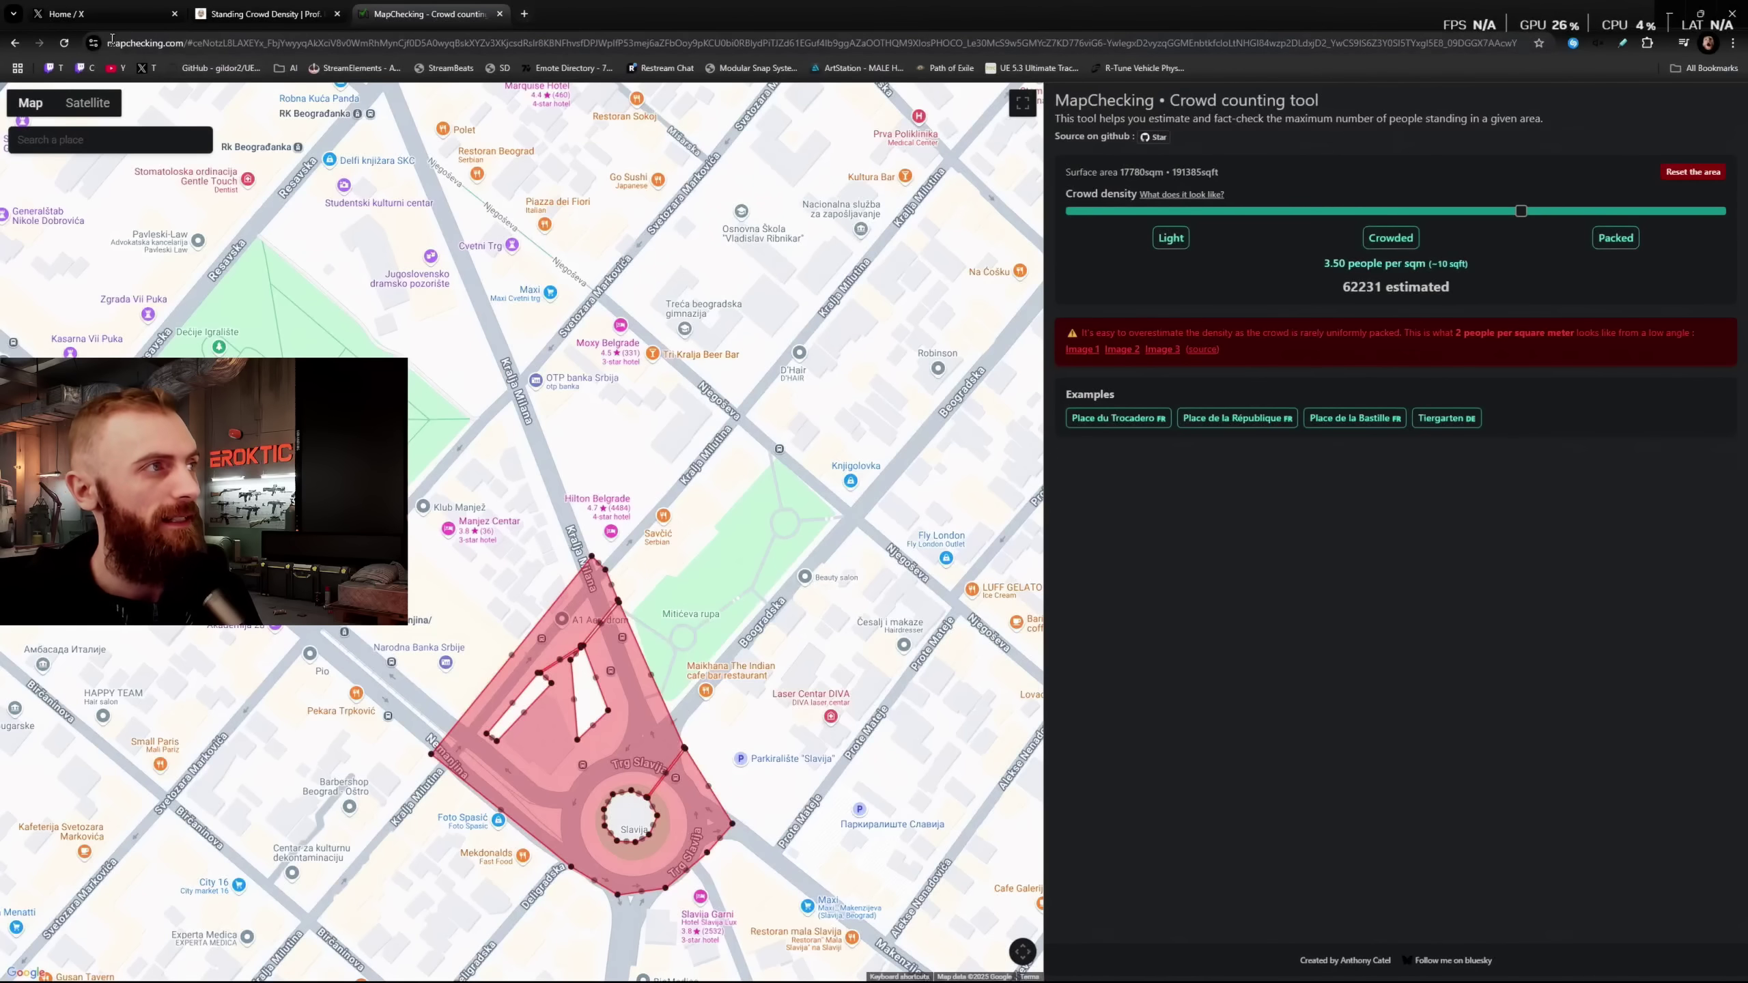
pyautogui.moveTo(110, 43); pyautogui.dragTo(183, 44)
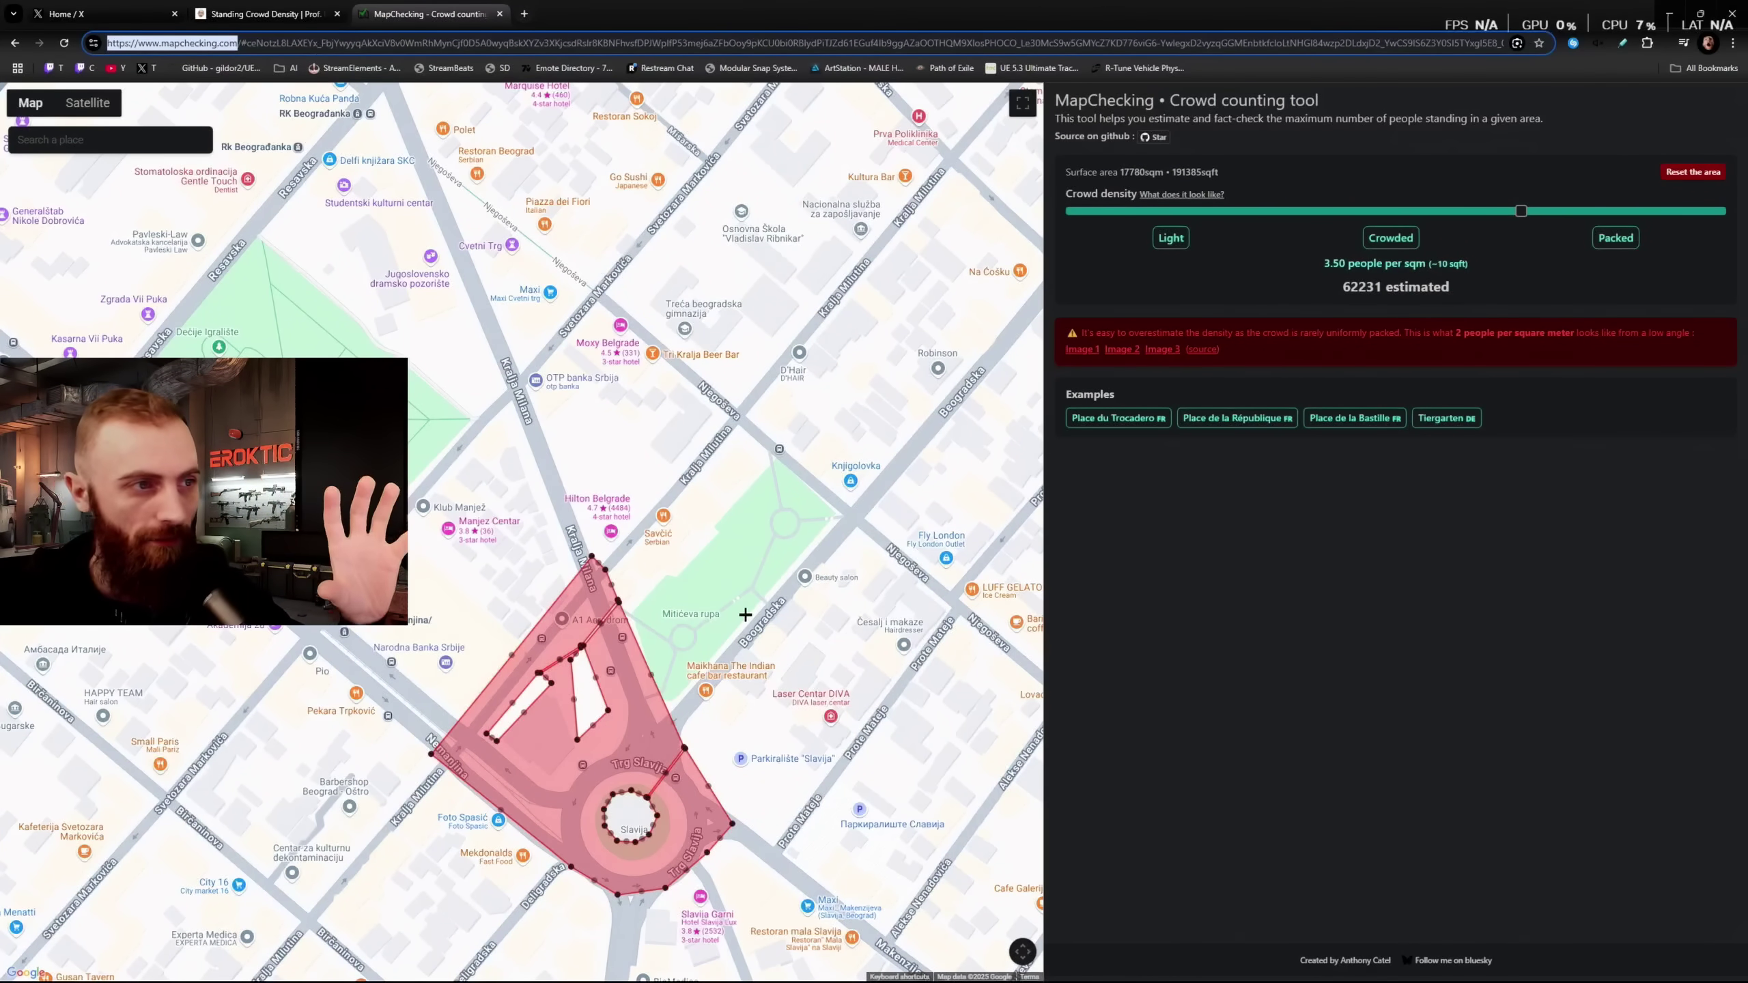
pyautogui.moveTo(661, 627); pyautogui.dragTo(716, 449)
pyautogui.scroll(2, 715, 449)
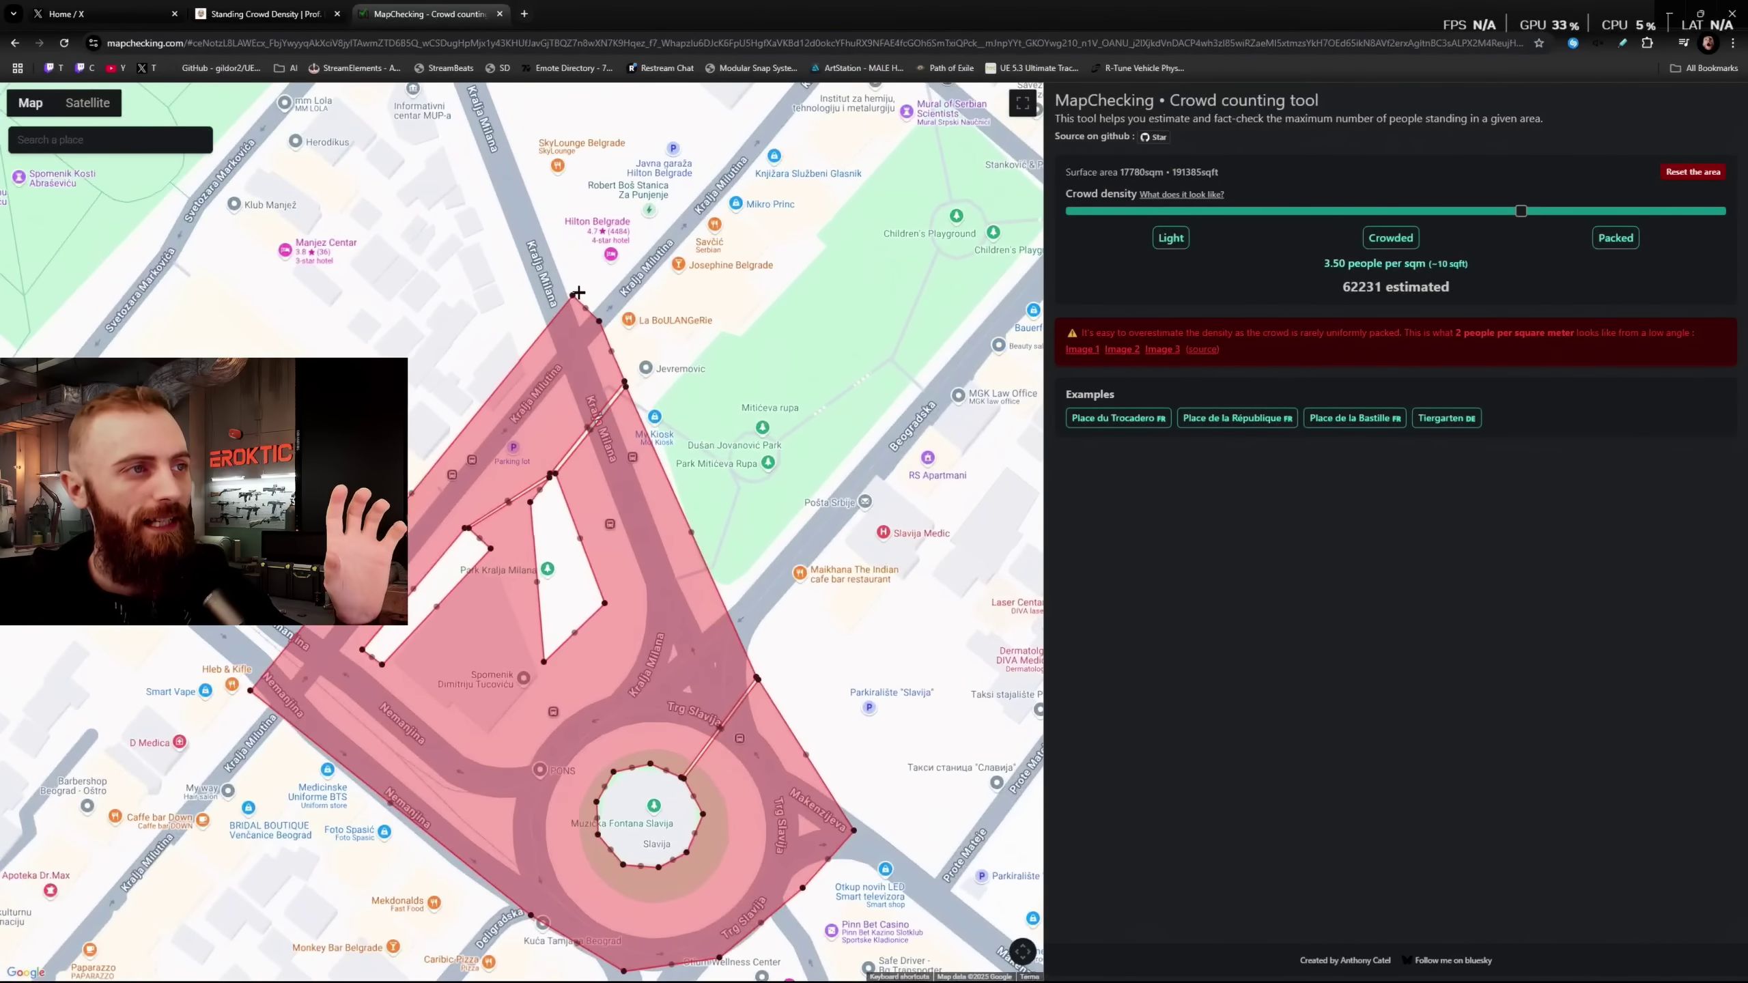
# Inspect the outlined Slavia area in satellite imagery, return to the plain map, and set the crowd density to 3.10 people per sqm.
pyautogui.moveTo(559, 446); pyautogui.dragTo(702, 363)
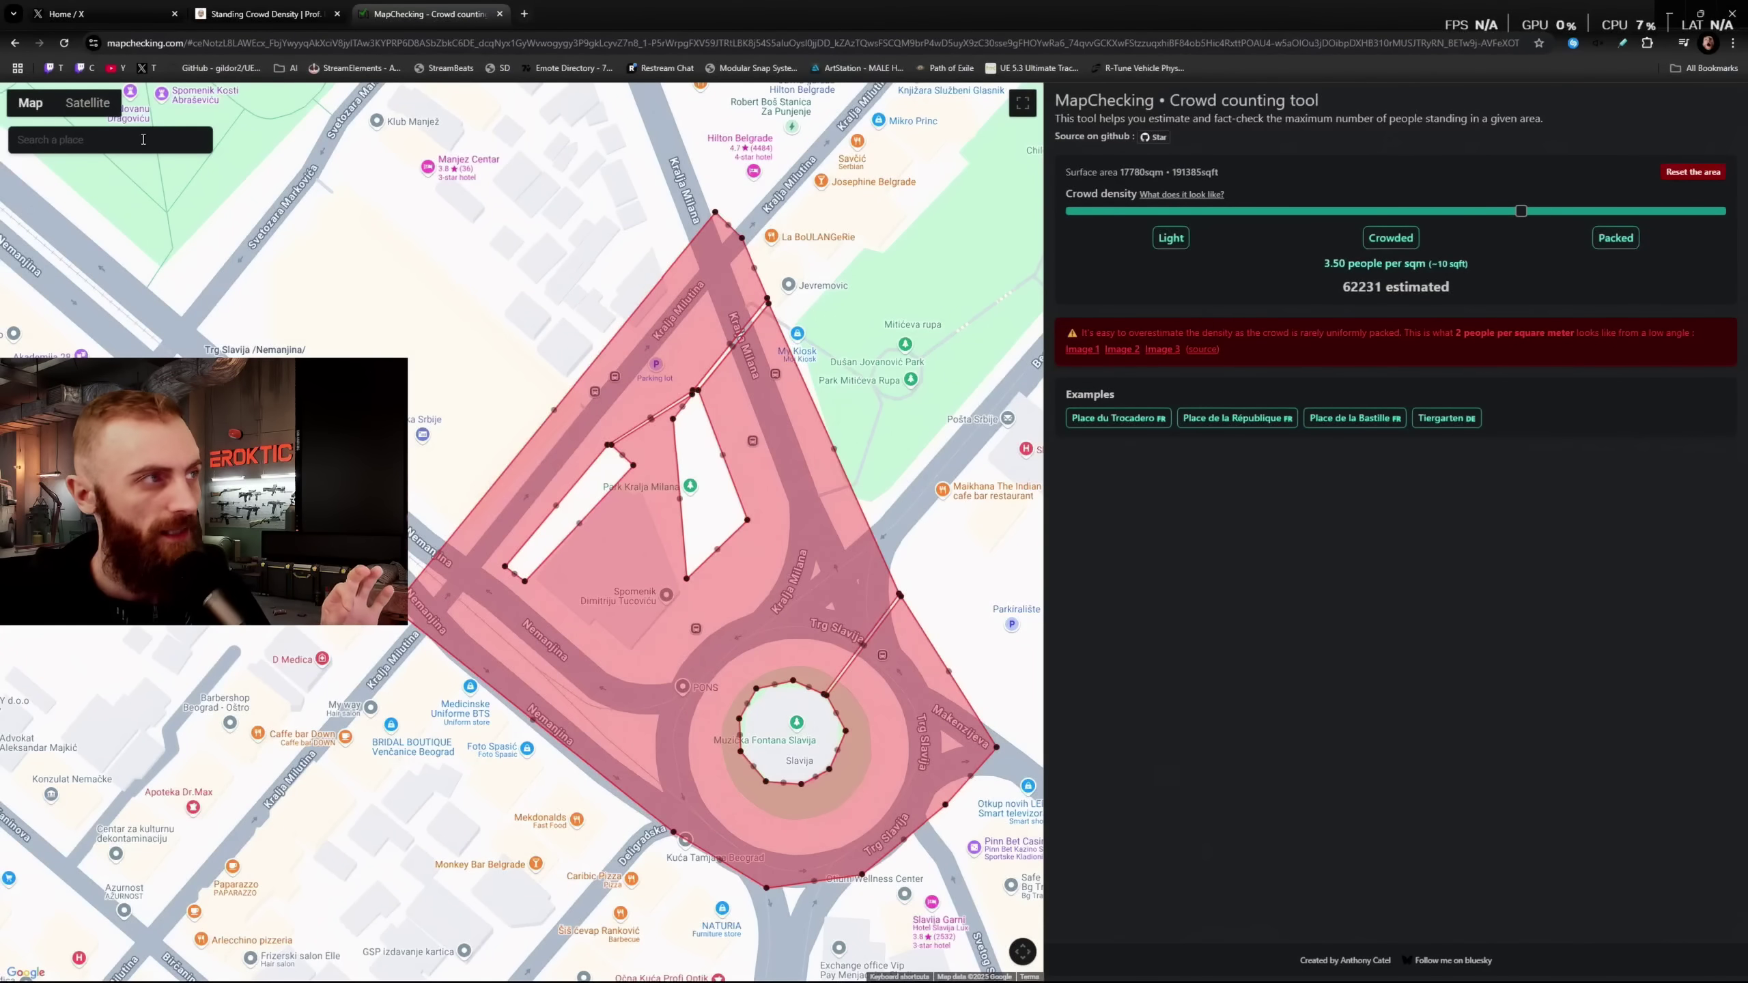
pyautogui.click(86, 103)
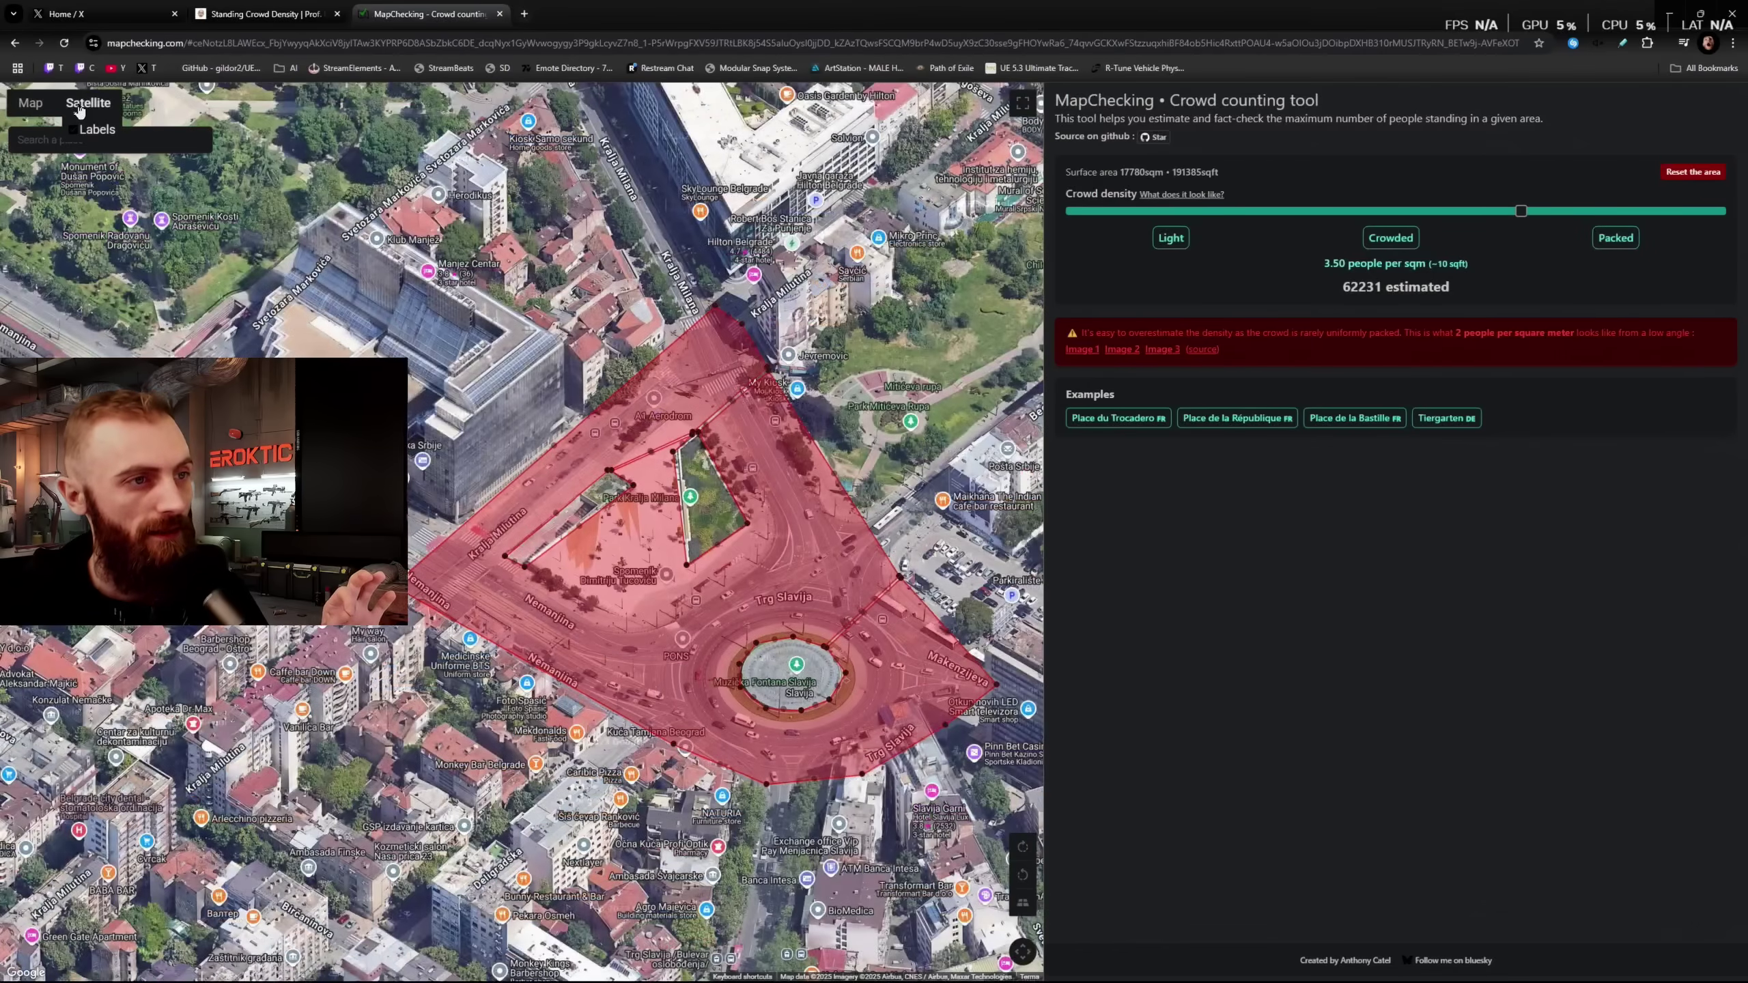
pyautogui.click(34, 105)
pyautogui.moveTo(1500, 219)
pyautogui.mouseDown()
pyautogui.moveTo(1262, 214)
pyautogui.moveTo(1370, 214)
pyautogui.moveTo(1425, 265)
pyautogui.moveTo(1417, 215)
pyautogui.moveTo(1668, 214)
pyautogui.moveTo(1469, 215)
pyautogui.mouseUp()
# Compare the coloured Slavia surfaces on the Blender city map with the area outlined in MapChecking.
pyautogui.hotkey('alt', 'Tab')
pyautogui.moveTo(886, 398); pyautogui.dragTo(1020, 438, button='middle')
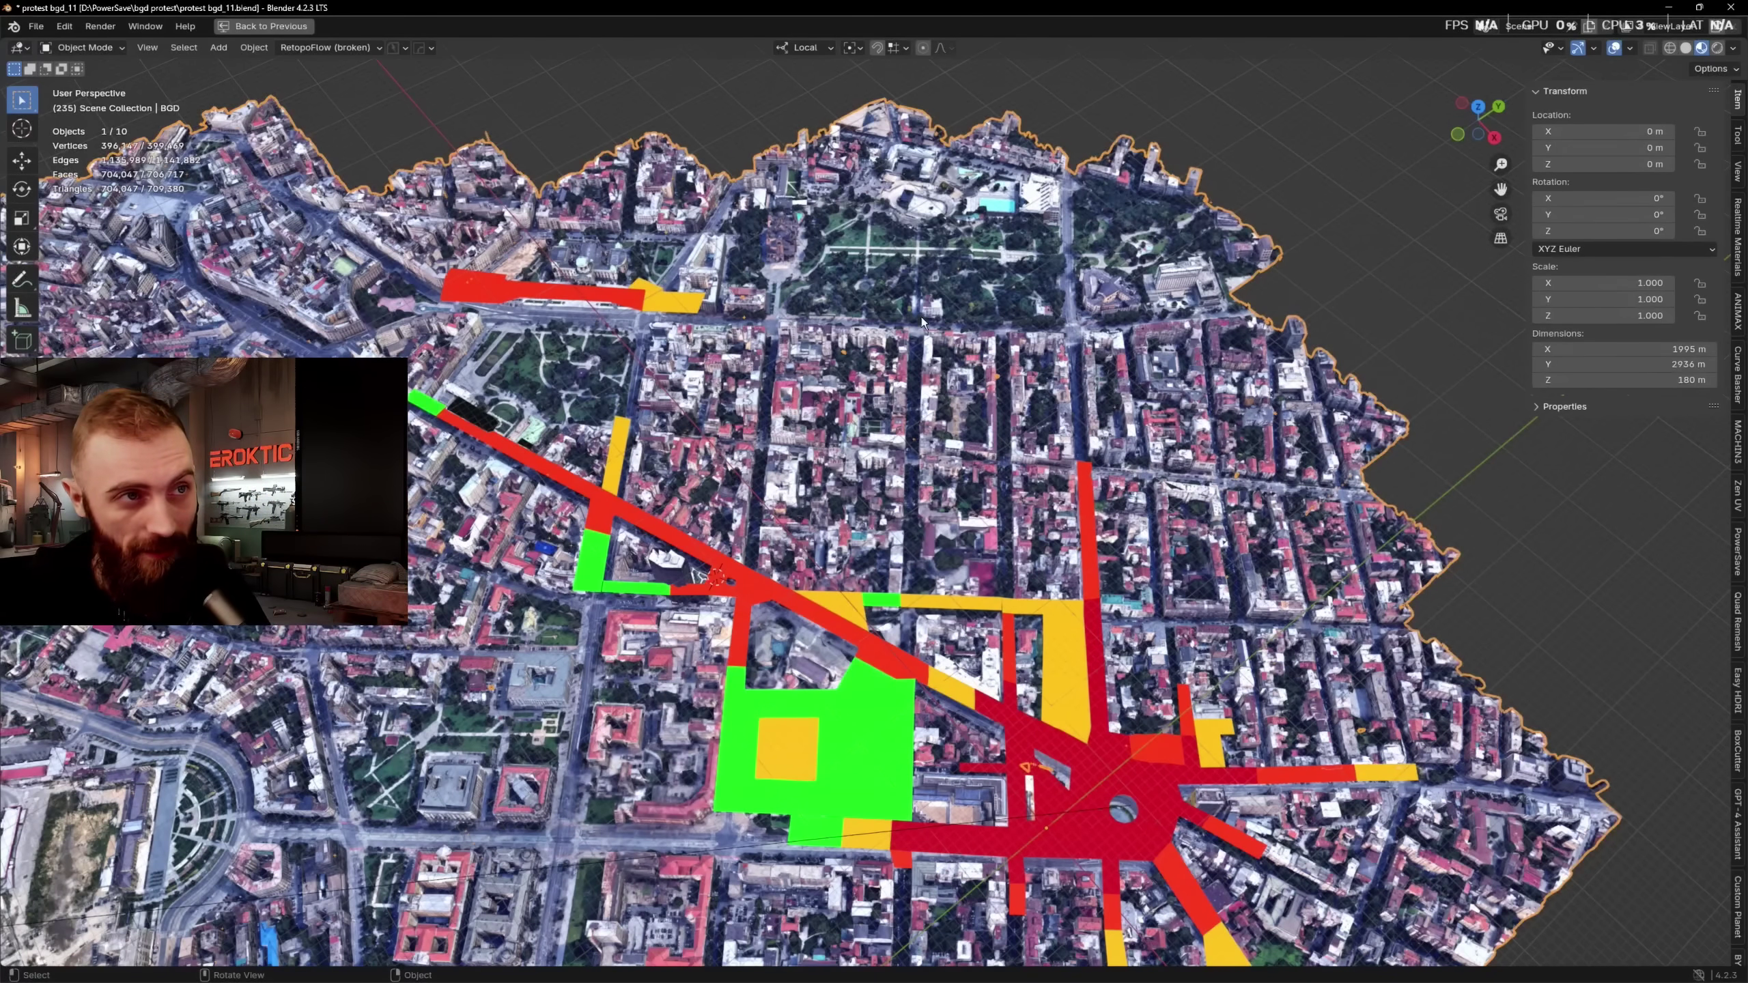
pyautogui.hotkey('alt', 'Tab')
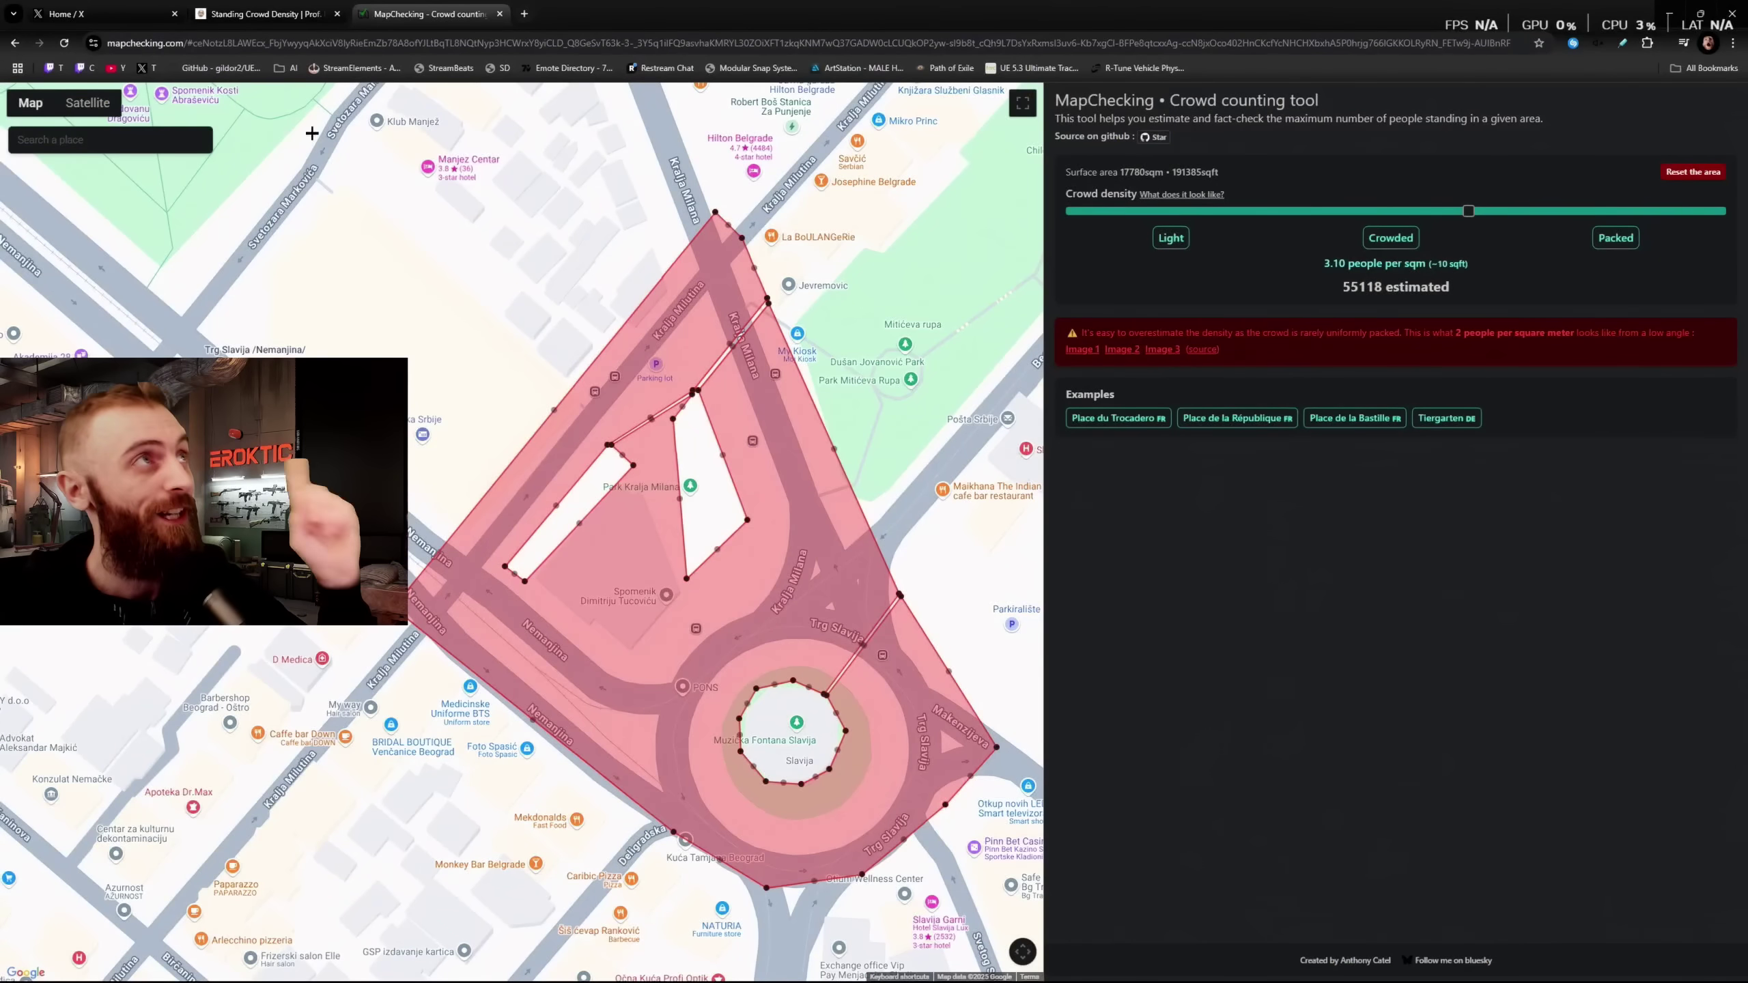
pyautogui.scroll(-2, 674, 387)
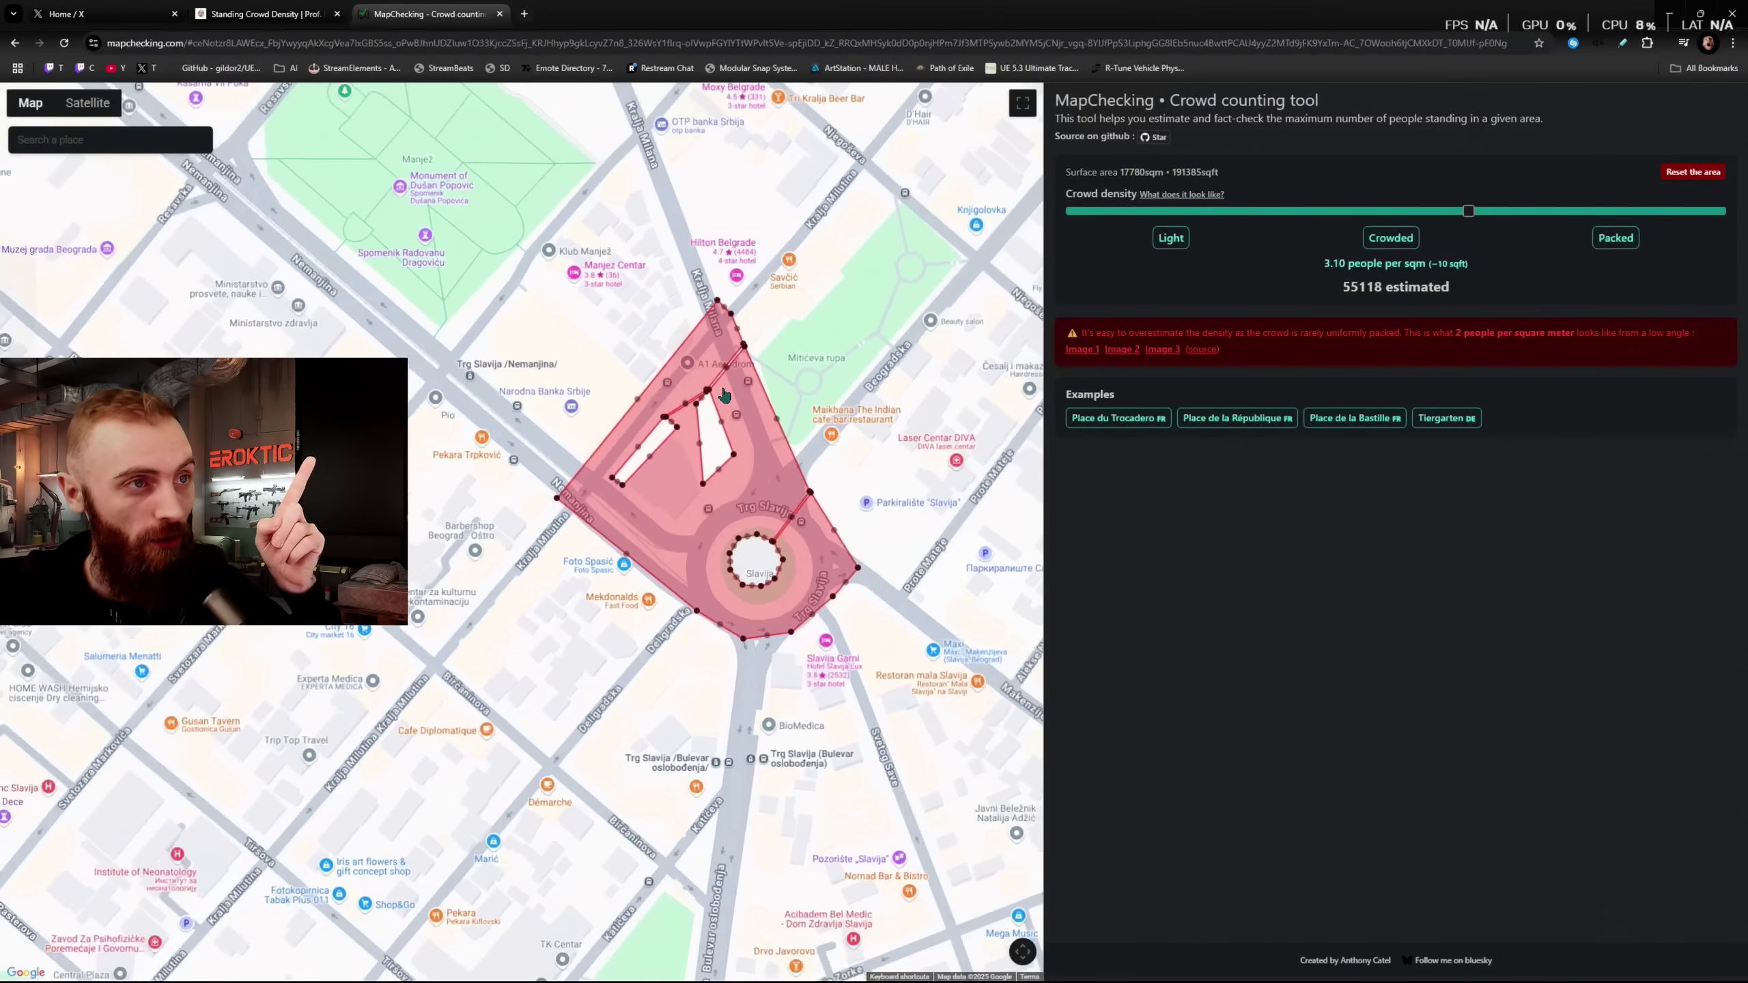
# Switch to the notes and highlight the line "A telecom company claimed 1.6 million attendees, but there's no proof.".
pyautogui.hotkey('alt', 'Tab')
pyautogui.scroll(-1, 1183, 611)
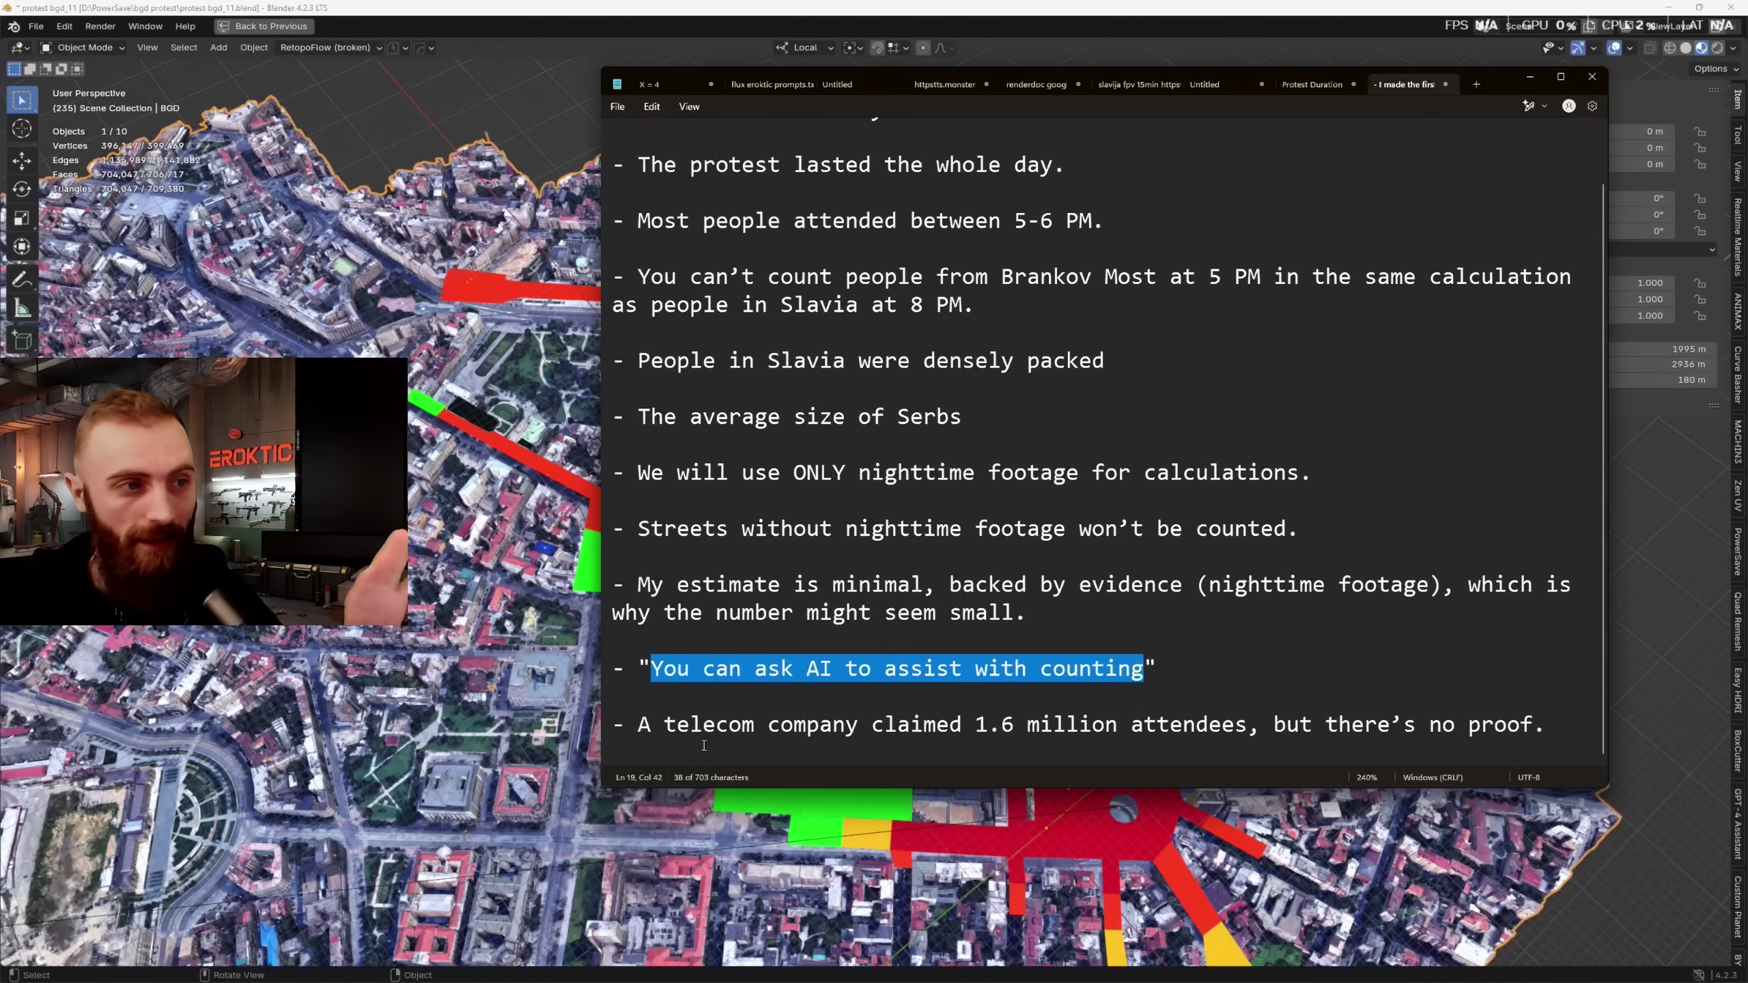
pyautogui.moveTo(631, 731); pyautogui.dragTo(766, 716)
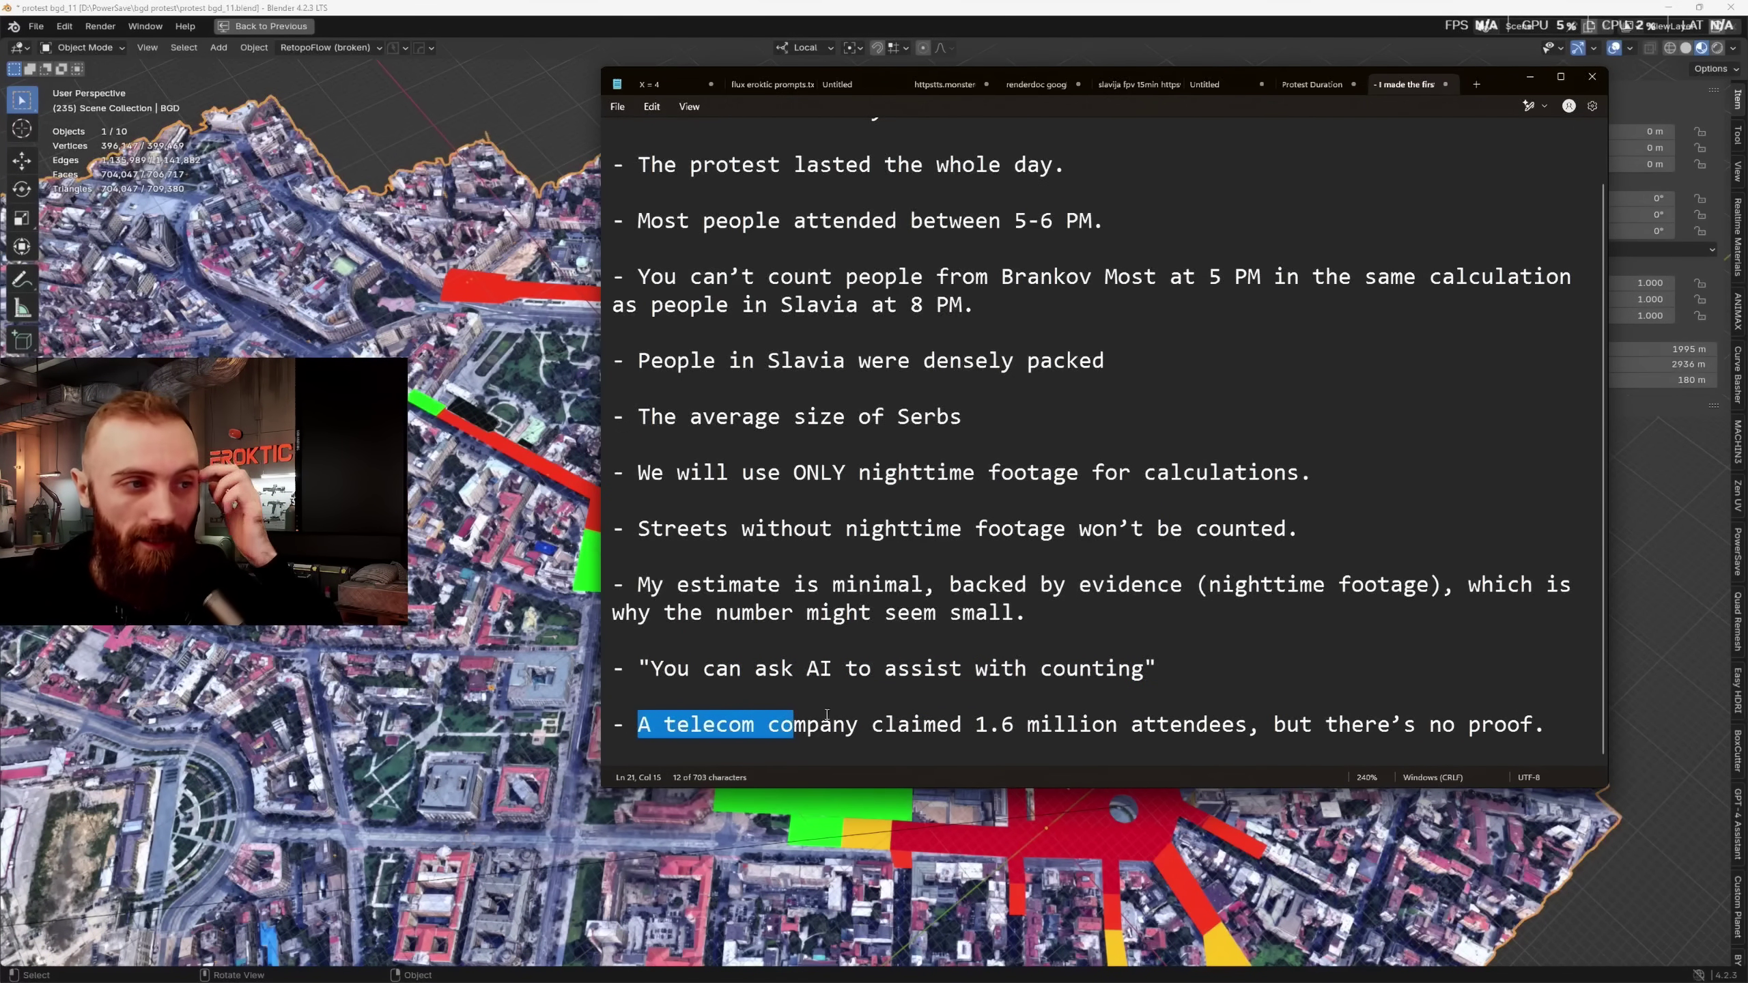
pyautogui.moveTo(728, 725); pyautogui.dragTo(649, 727)
pyautogui.click(1516, 730)
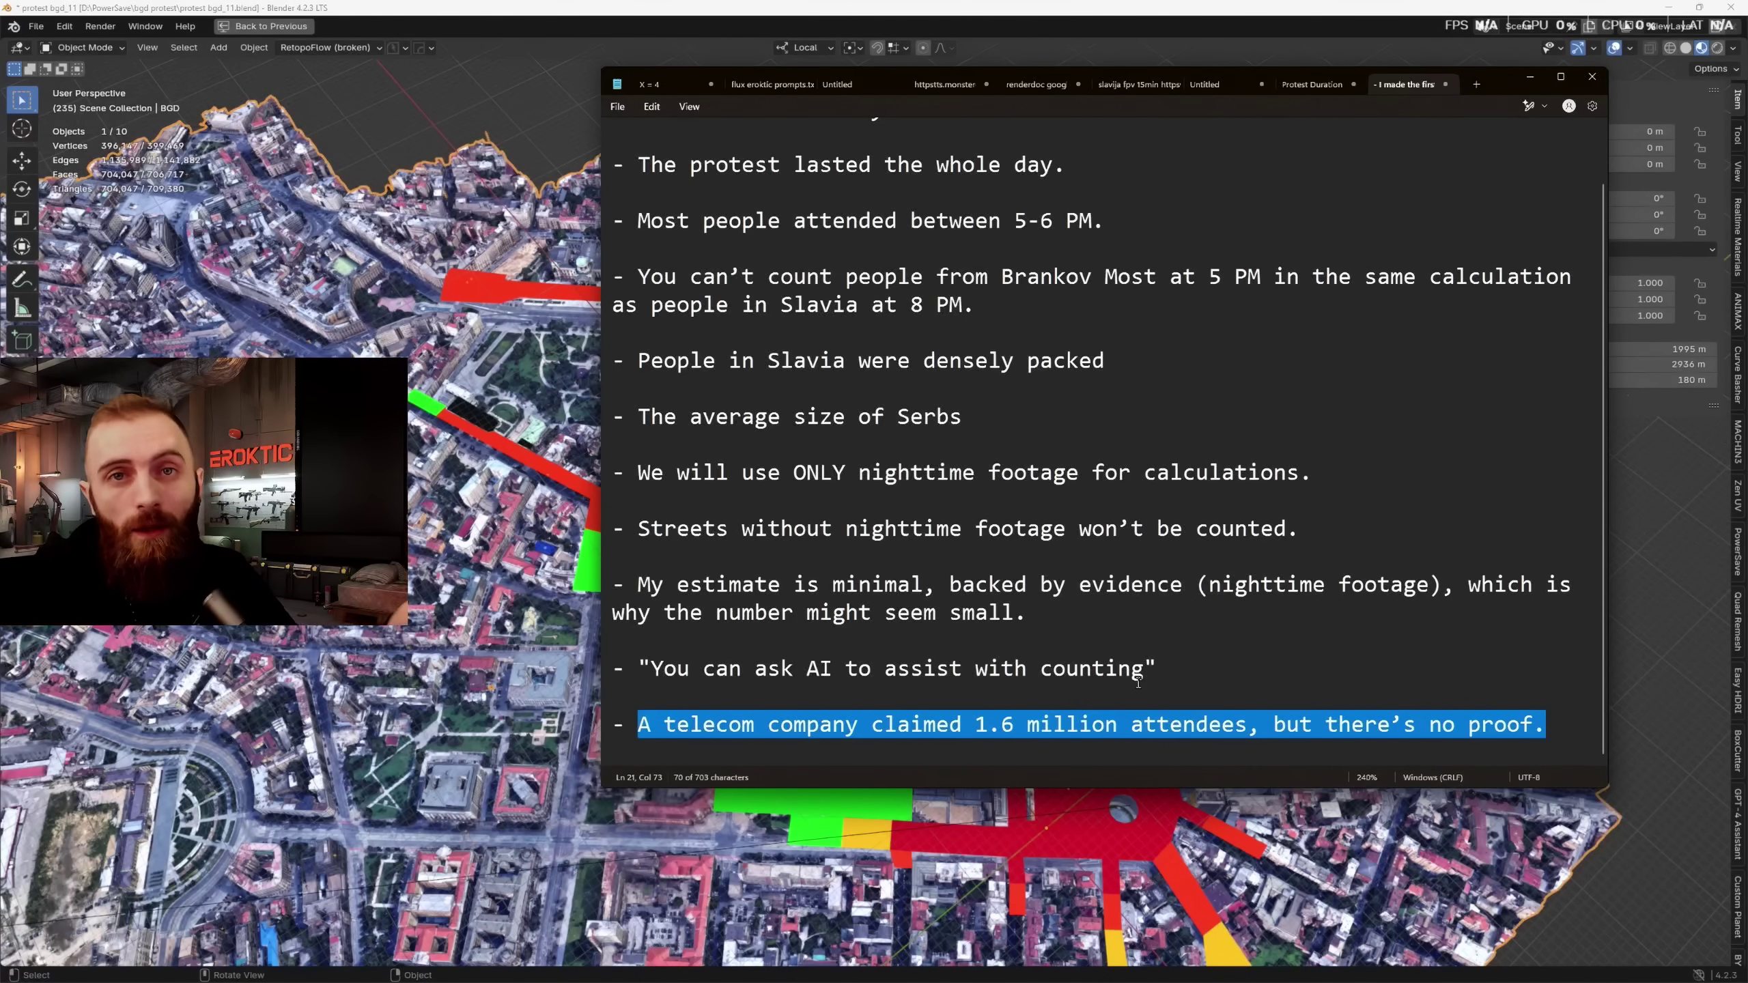
pyautogui.click(957, 710)
pyautogui.moveTo(638, 728); pyautogui.dragTo(1548, 725)
pyautogui.moveTo(1550, 725); pyautogui.dragTo(615, 716)
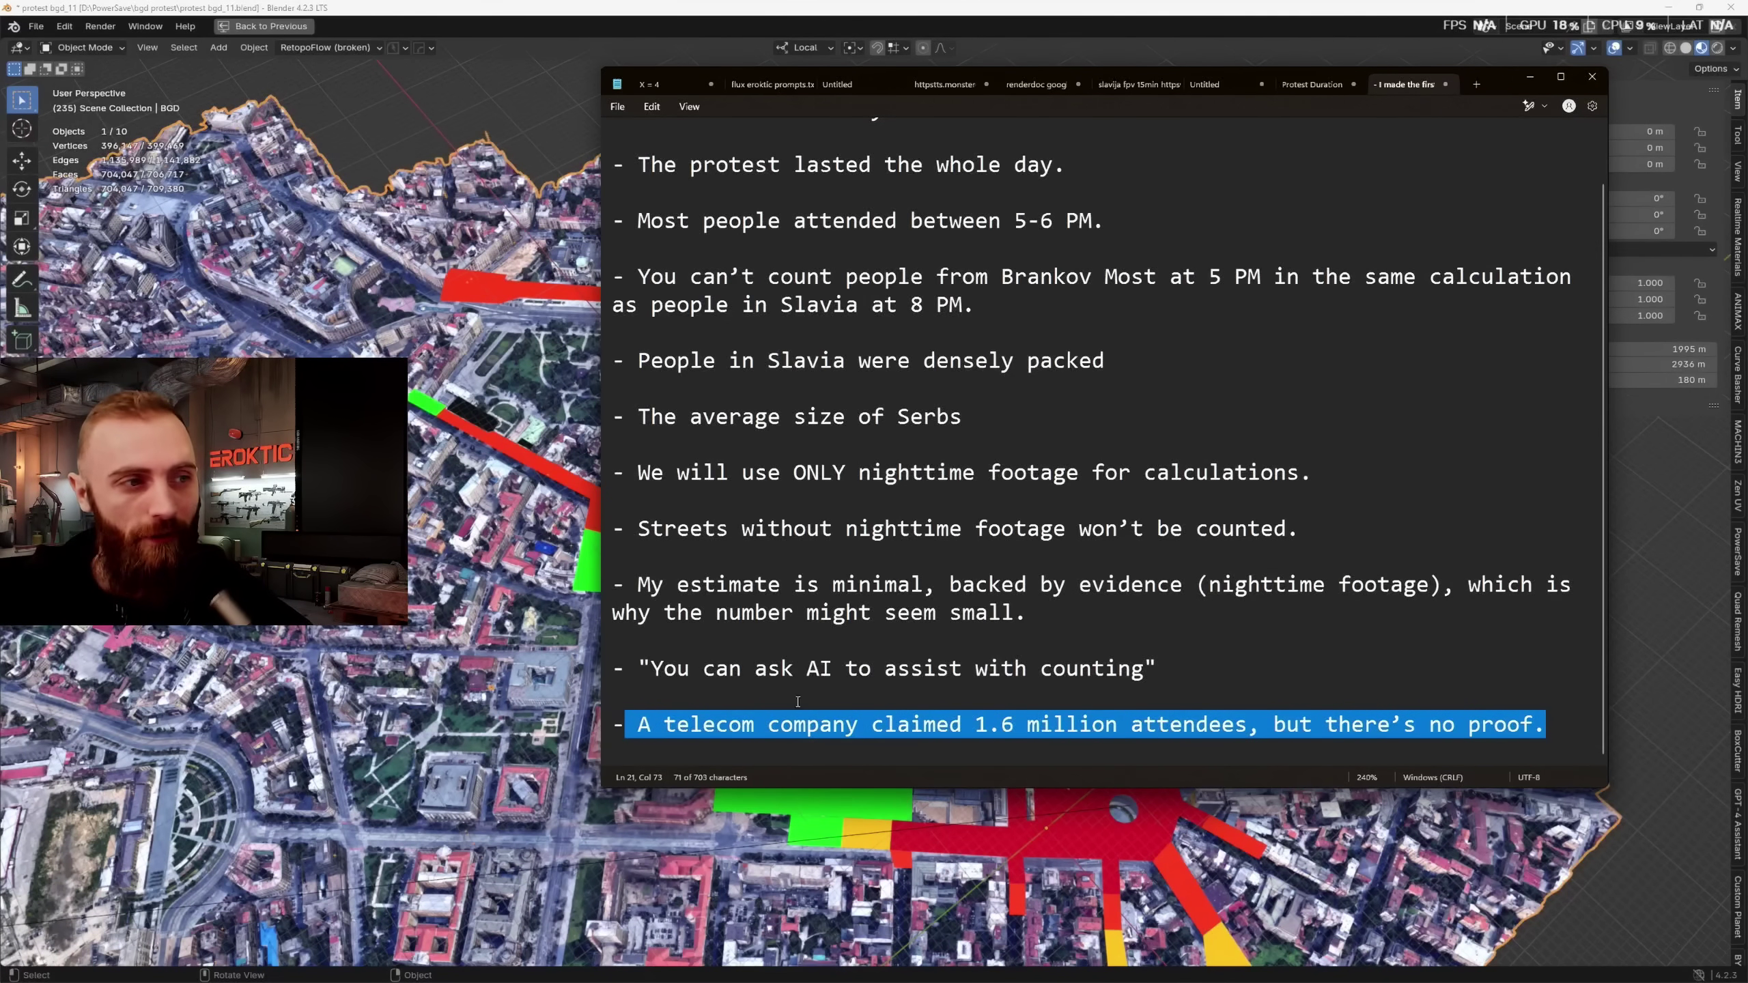
pyautogui.click(977, 716)
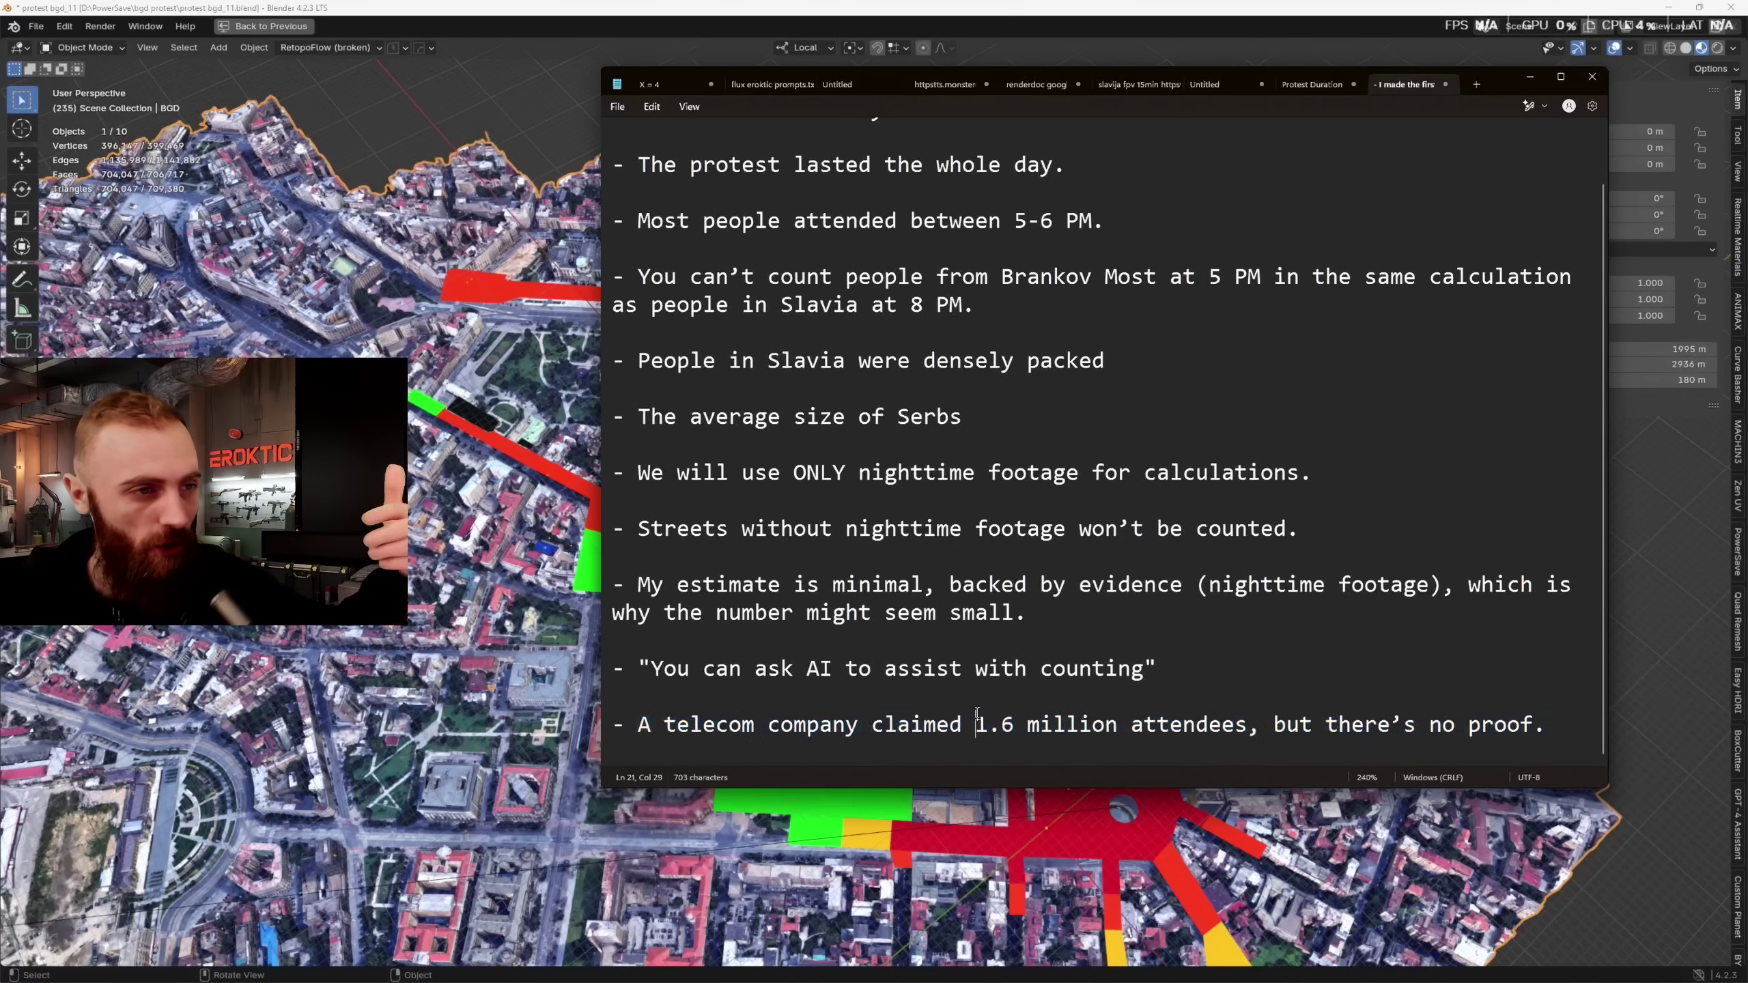
pyautogui.moveTo(624, 725)
pyautogui.mouseDown()
pyautogui.moveTo(1551, 741)
pyautogui.moveTo(611, 726)
pyautogui.mouseUp()
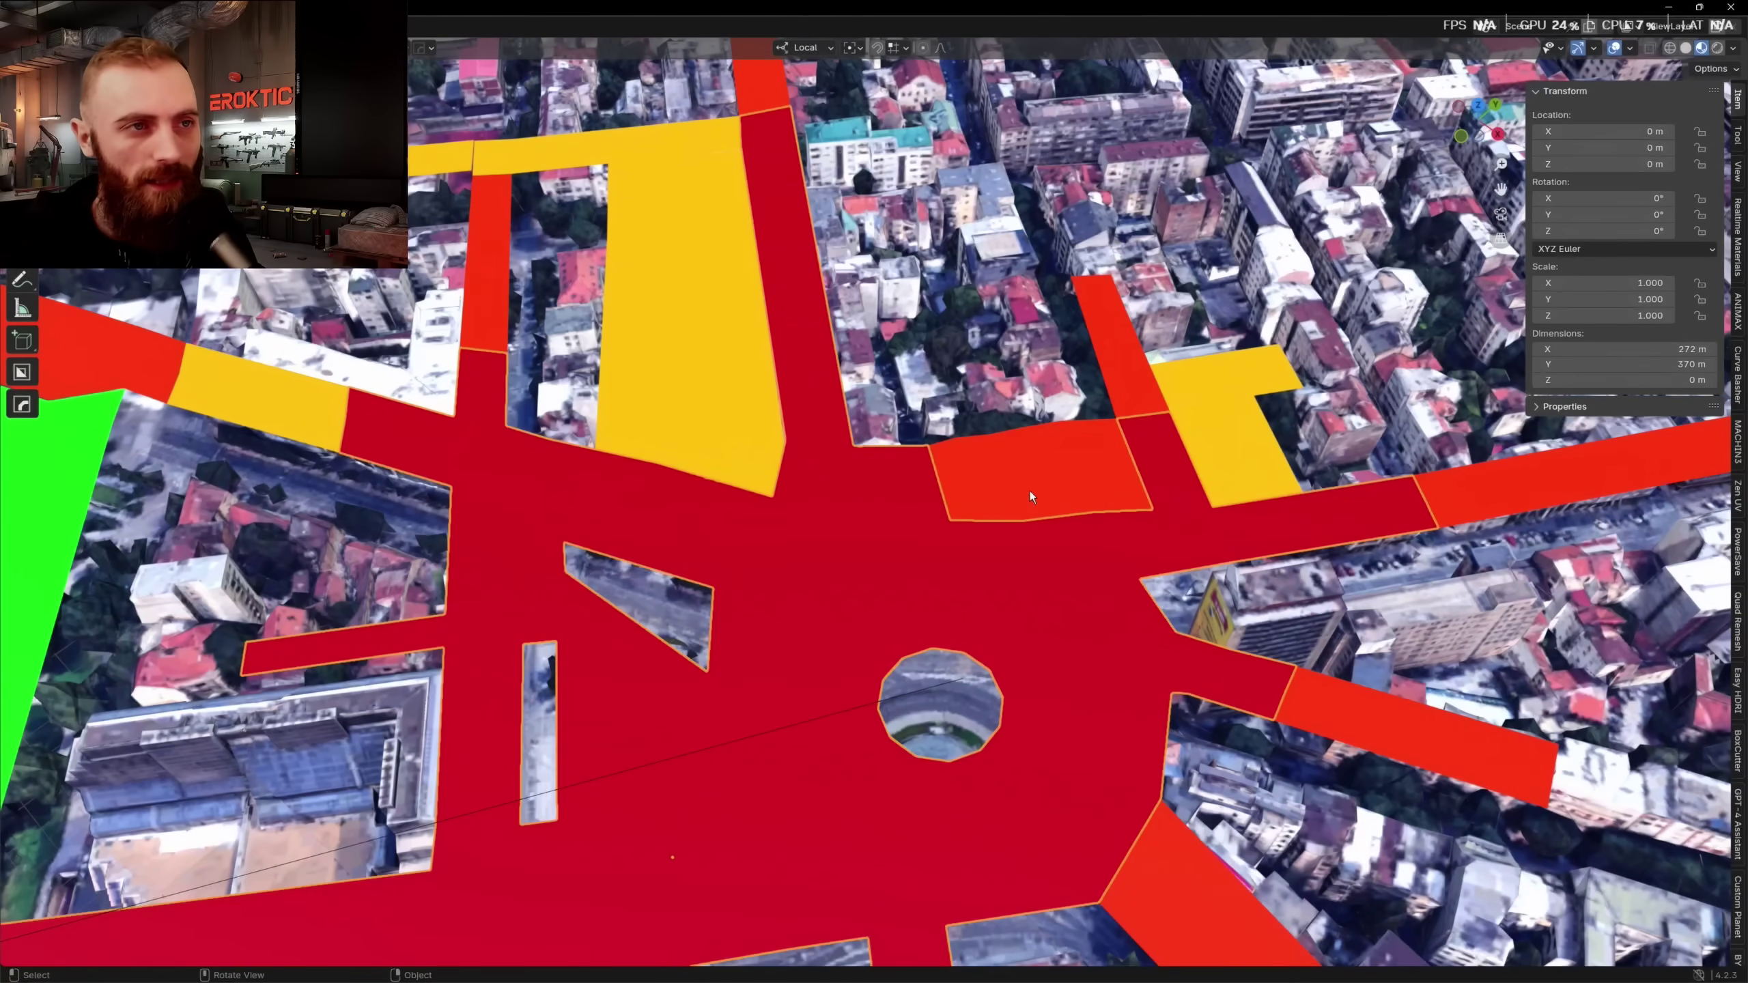
# Return to the Blender city map and examine the orange and yellow surfaces around the Slavia roundabout.
pyautogui.click(1030, 491)
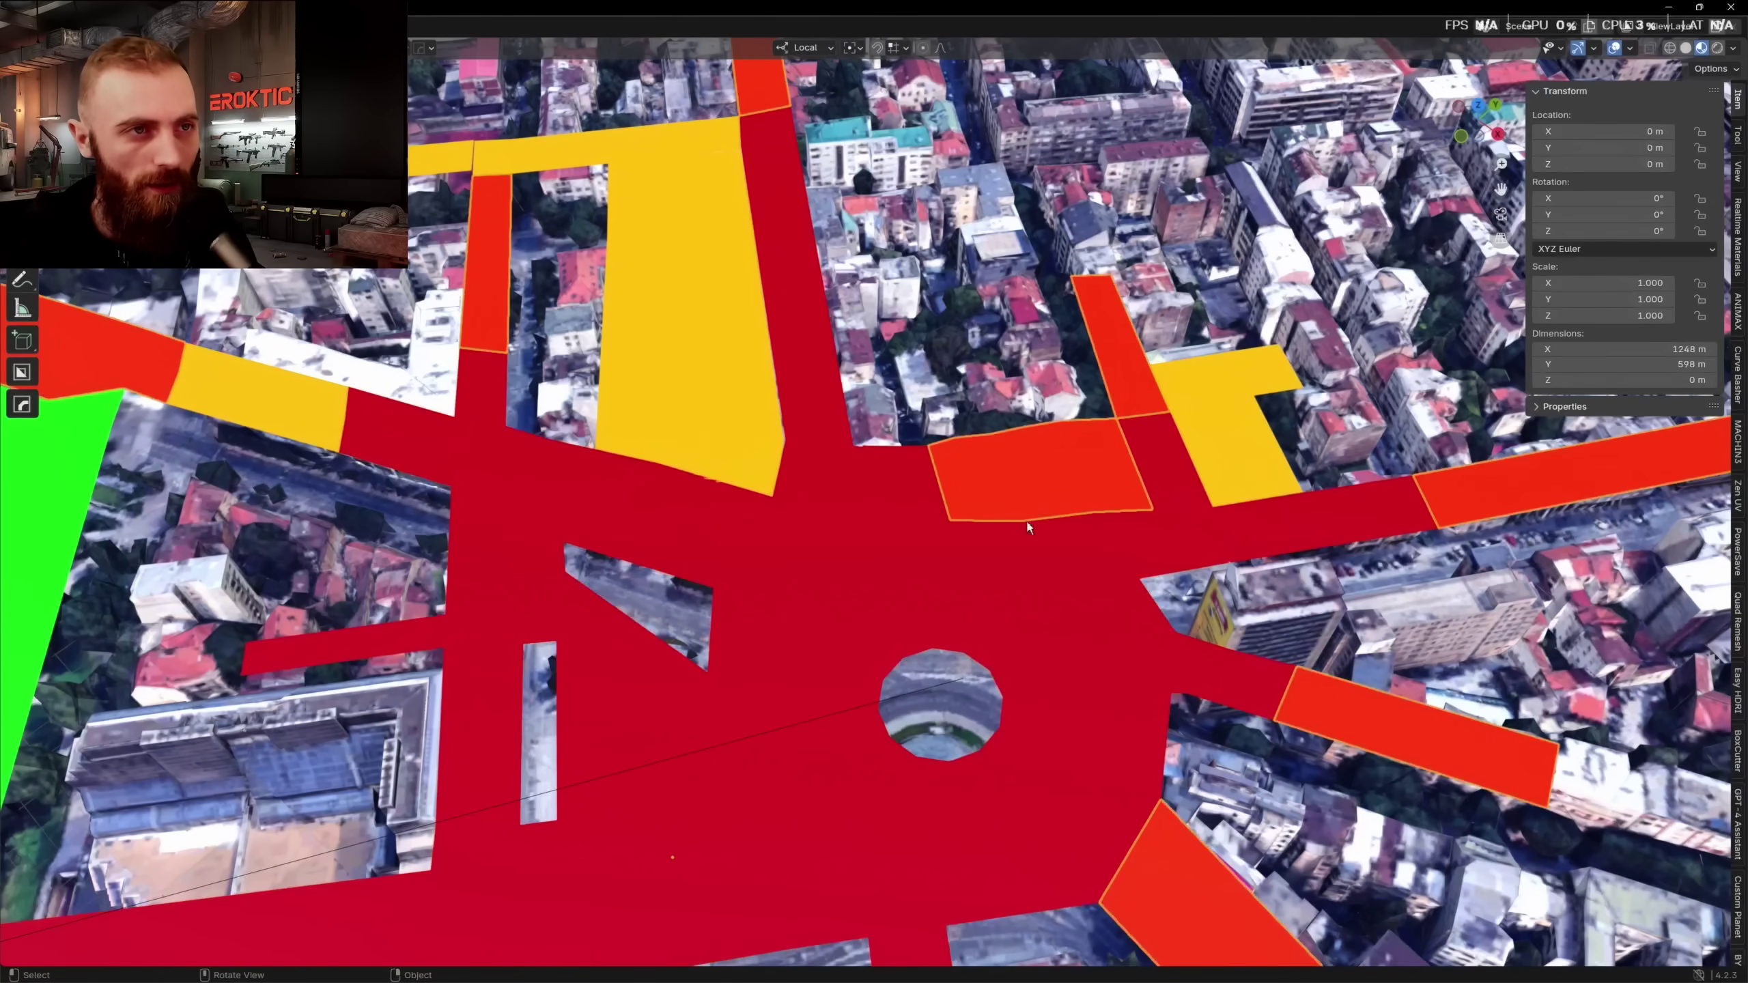
pyautogui.keyDown('shift'); pyautogui.moveTo(1032, 519); pyautogui.dragTo(893, 557, button='middle'); pyautogui.keyUp('shift')
pyautogui.press('g')
pyautogui.rightClick(892, 517)
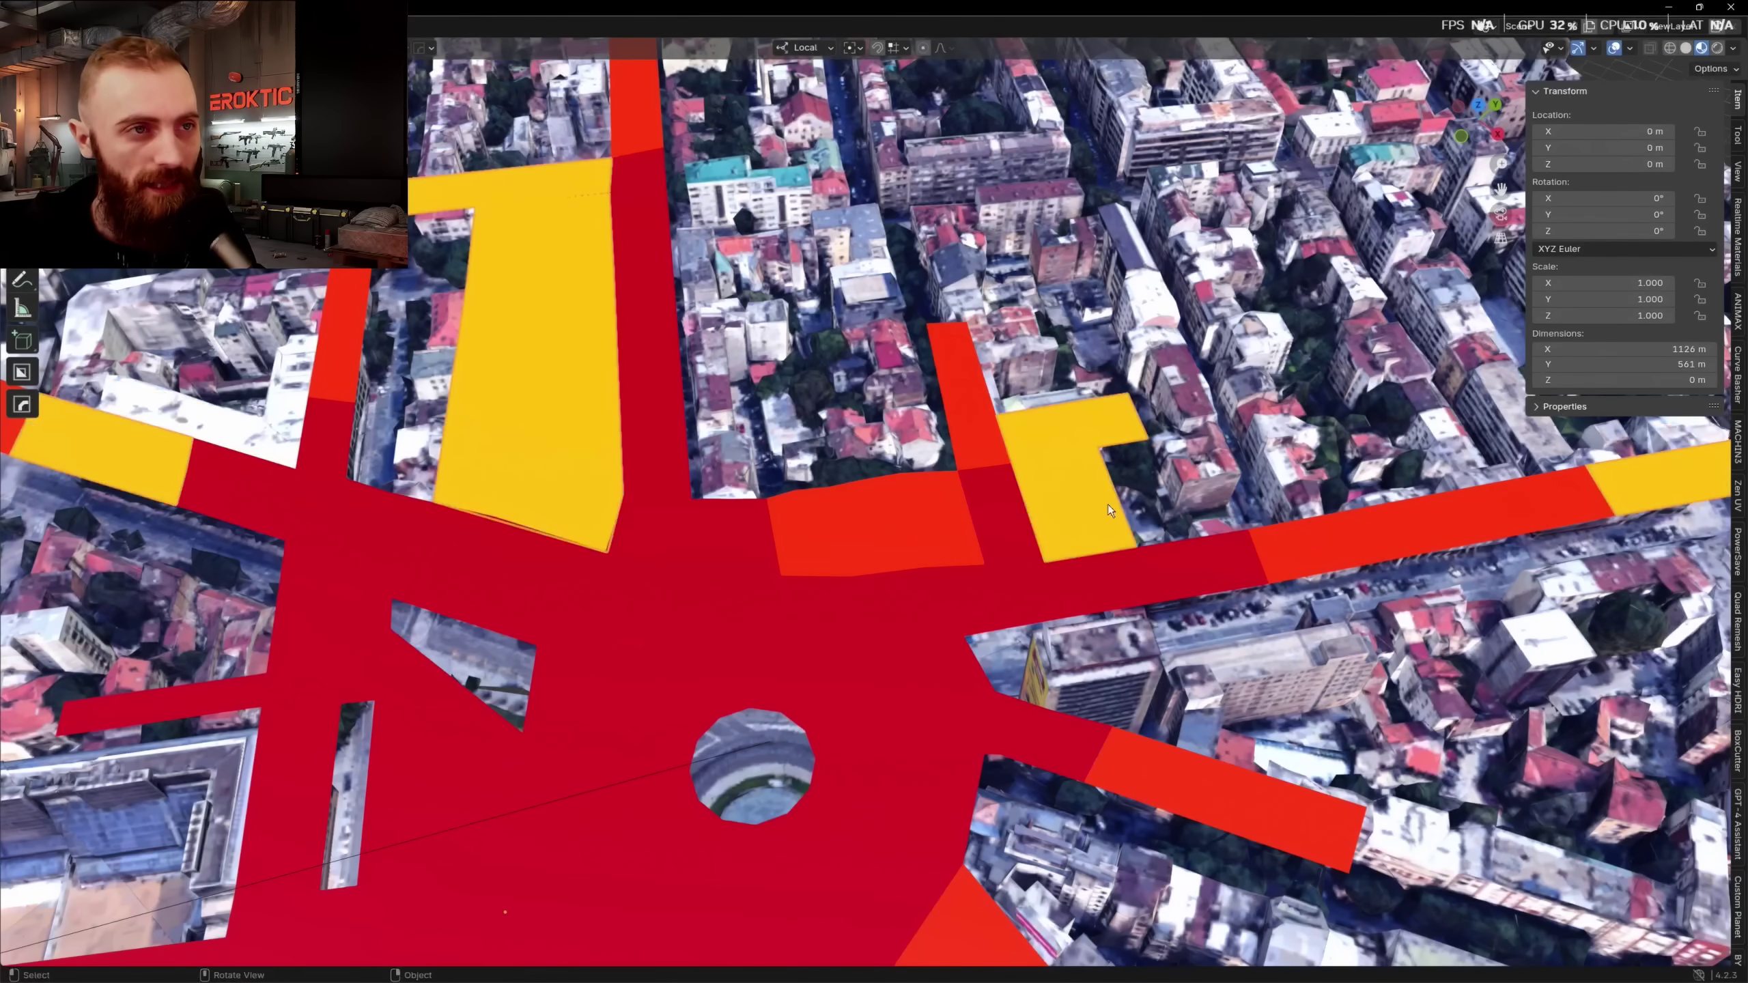
pyautogui.keyDown('shift'); pyautogui.moveTo(1055, 502); pyautogui.dragTo(1133, 534, button='middle'); pyautogui.keyUp('shift')
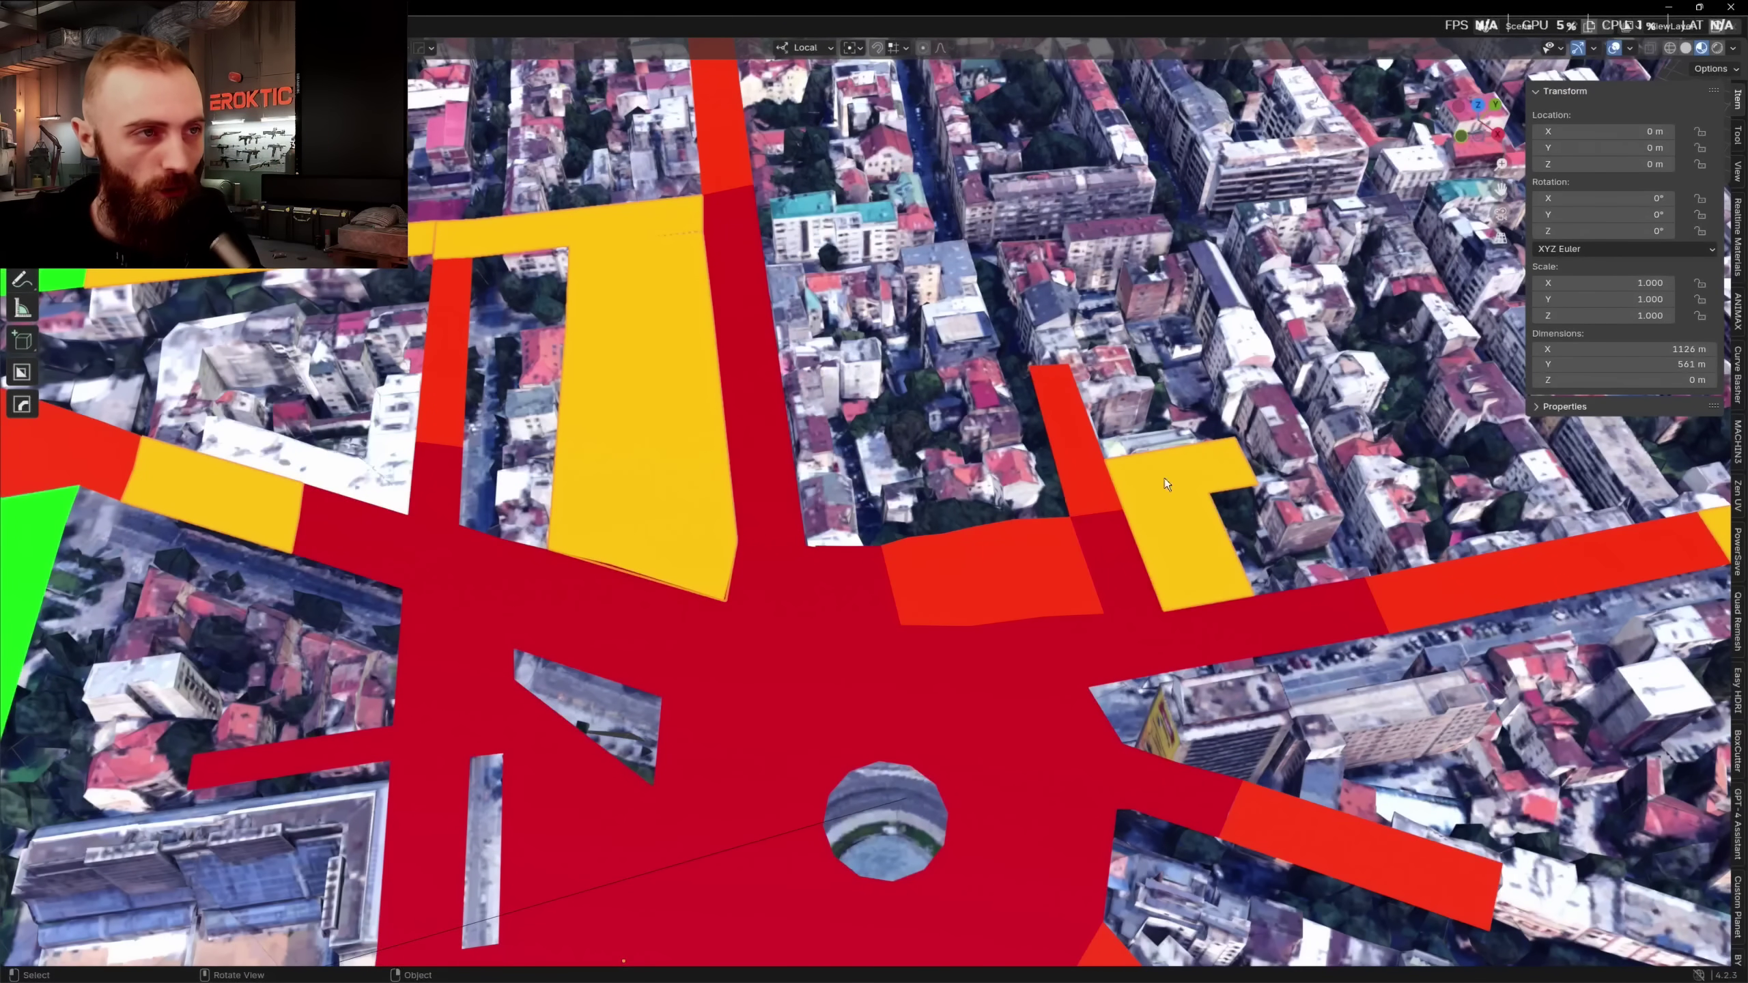
pyautogui.click(1045, 545)
pyautogui.click(1163, 534)
pyautogui.keyDown('shift'); pyautogui.moveTo(846, 517); pyautogui.dragTo(1141, 576, button='middle'); pyautogui.keyUp('shift')
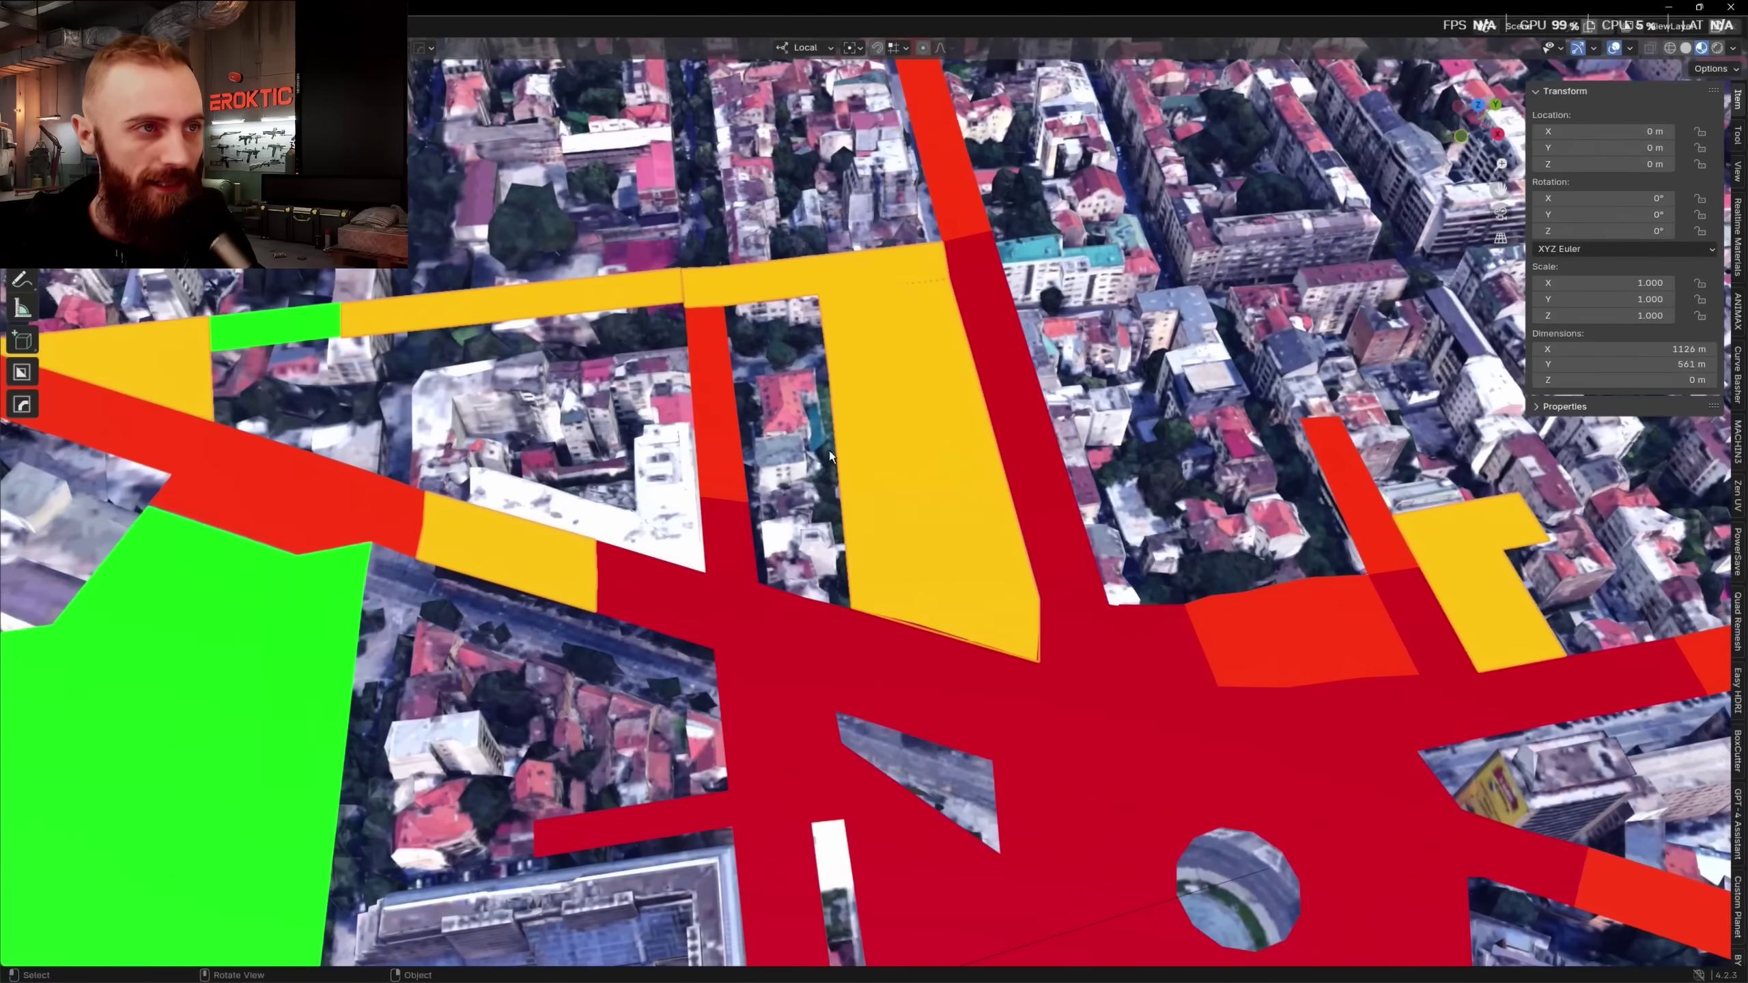
# Hide the yellow surface and examine the small park beneath it beside the dark red avenue.
pyautogui.click(942, 456)
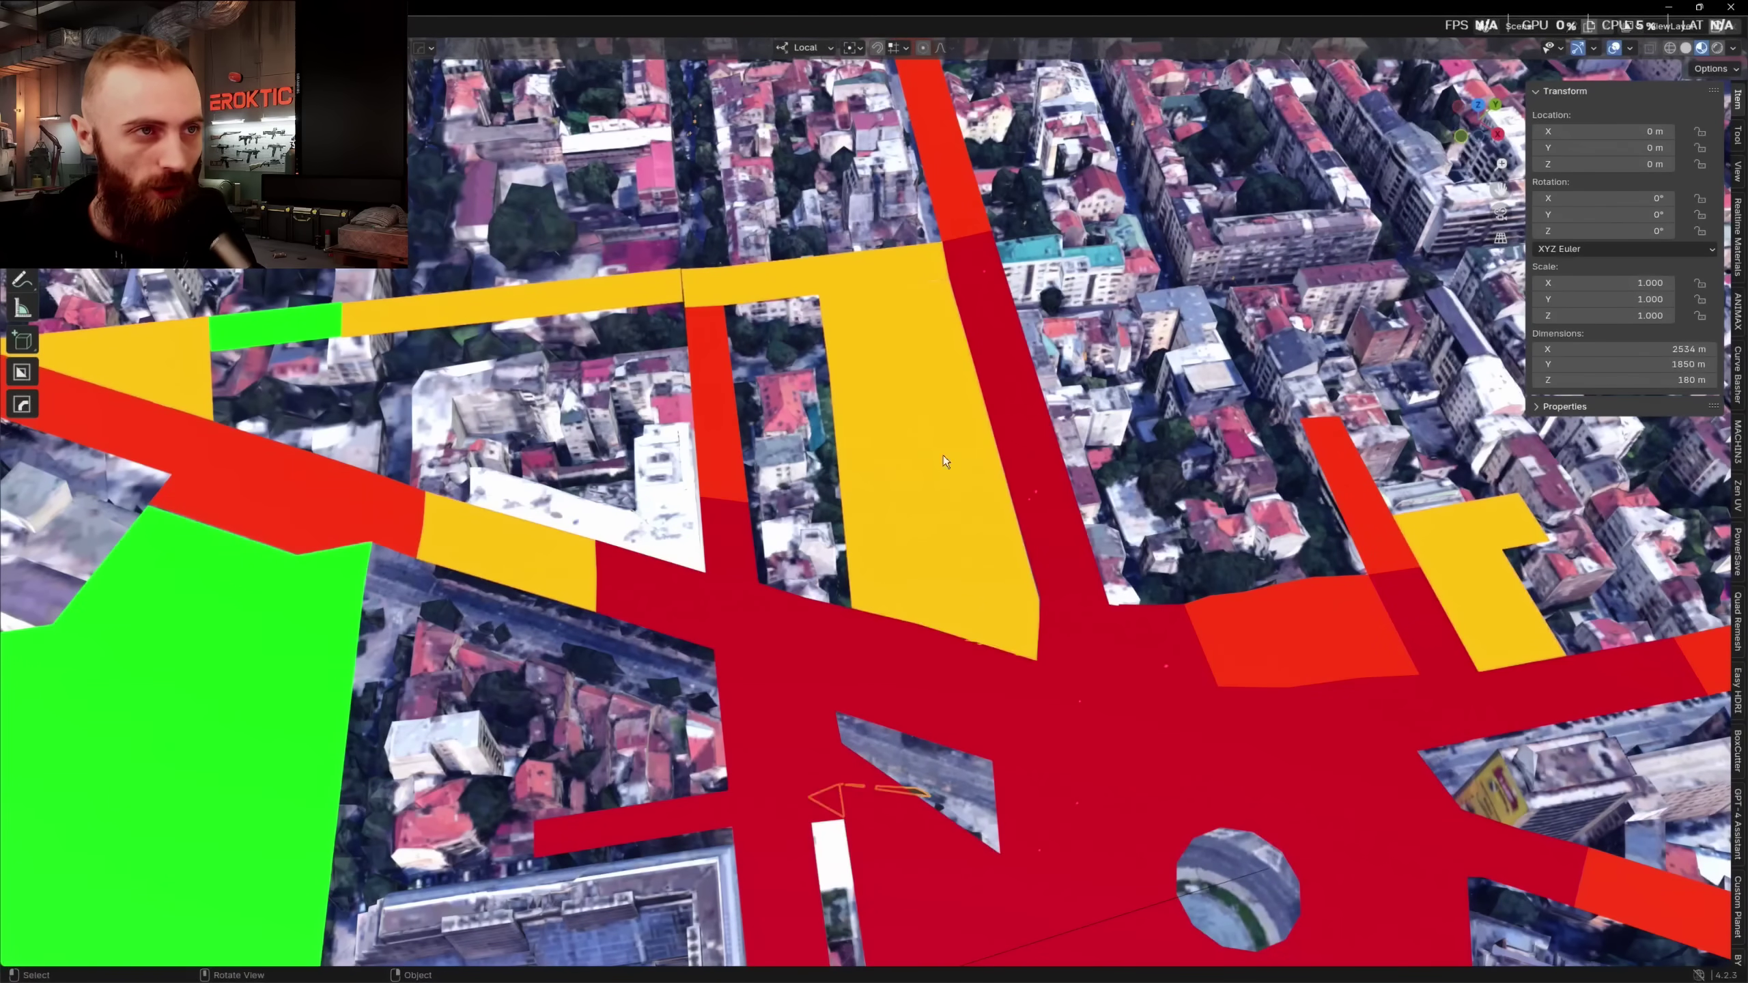
pyautogui.click(916, 560)
pyautogui.press('h')
pyautogui.scroll(3, 947, 468)
pyautogui.moveTo(970, 372); pyautogui.dragTo(976, 412, button='middle')
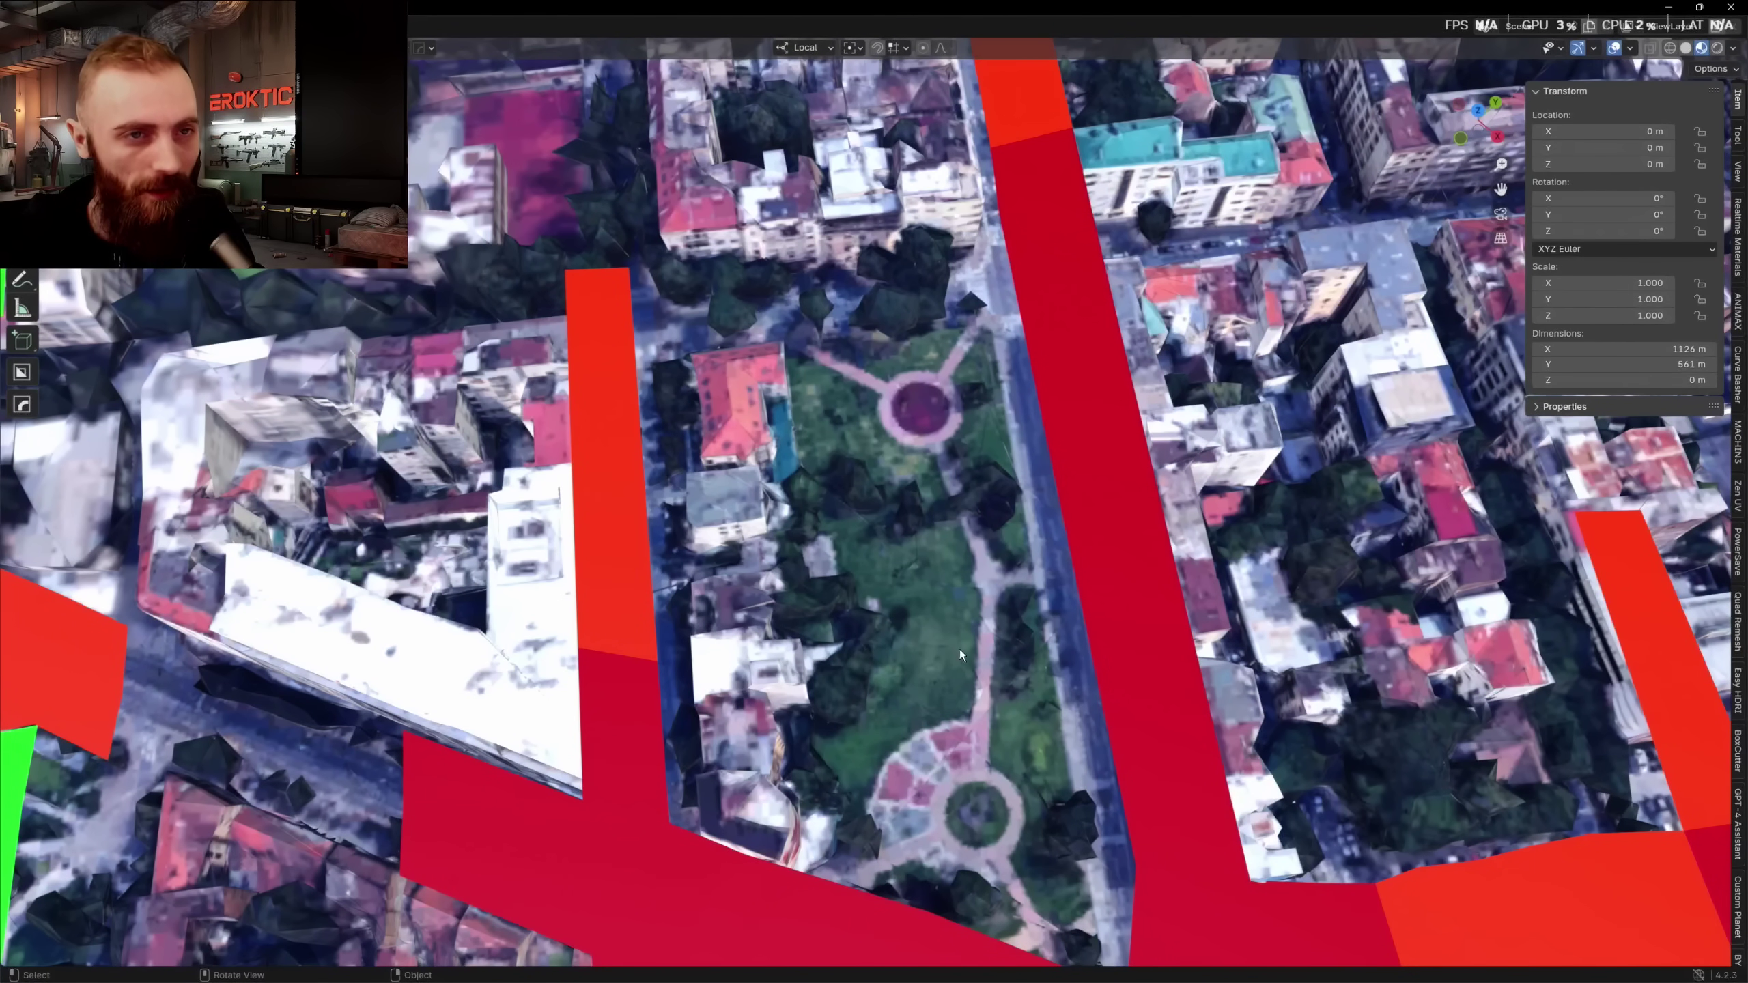
pyautogui.hotkey('ctrl', 'z')
pyautogui.hotkey('ctrl', 'shift', 'z')
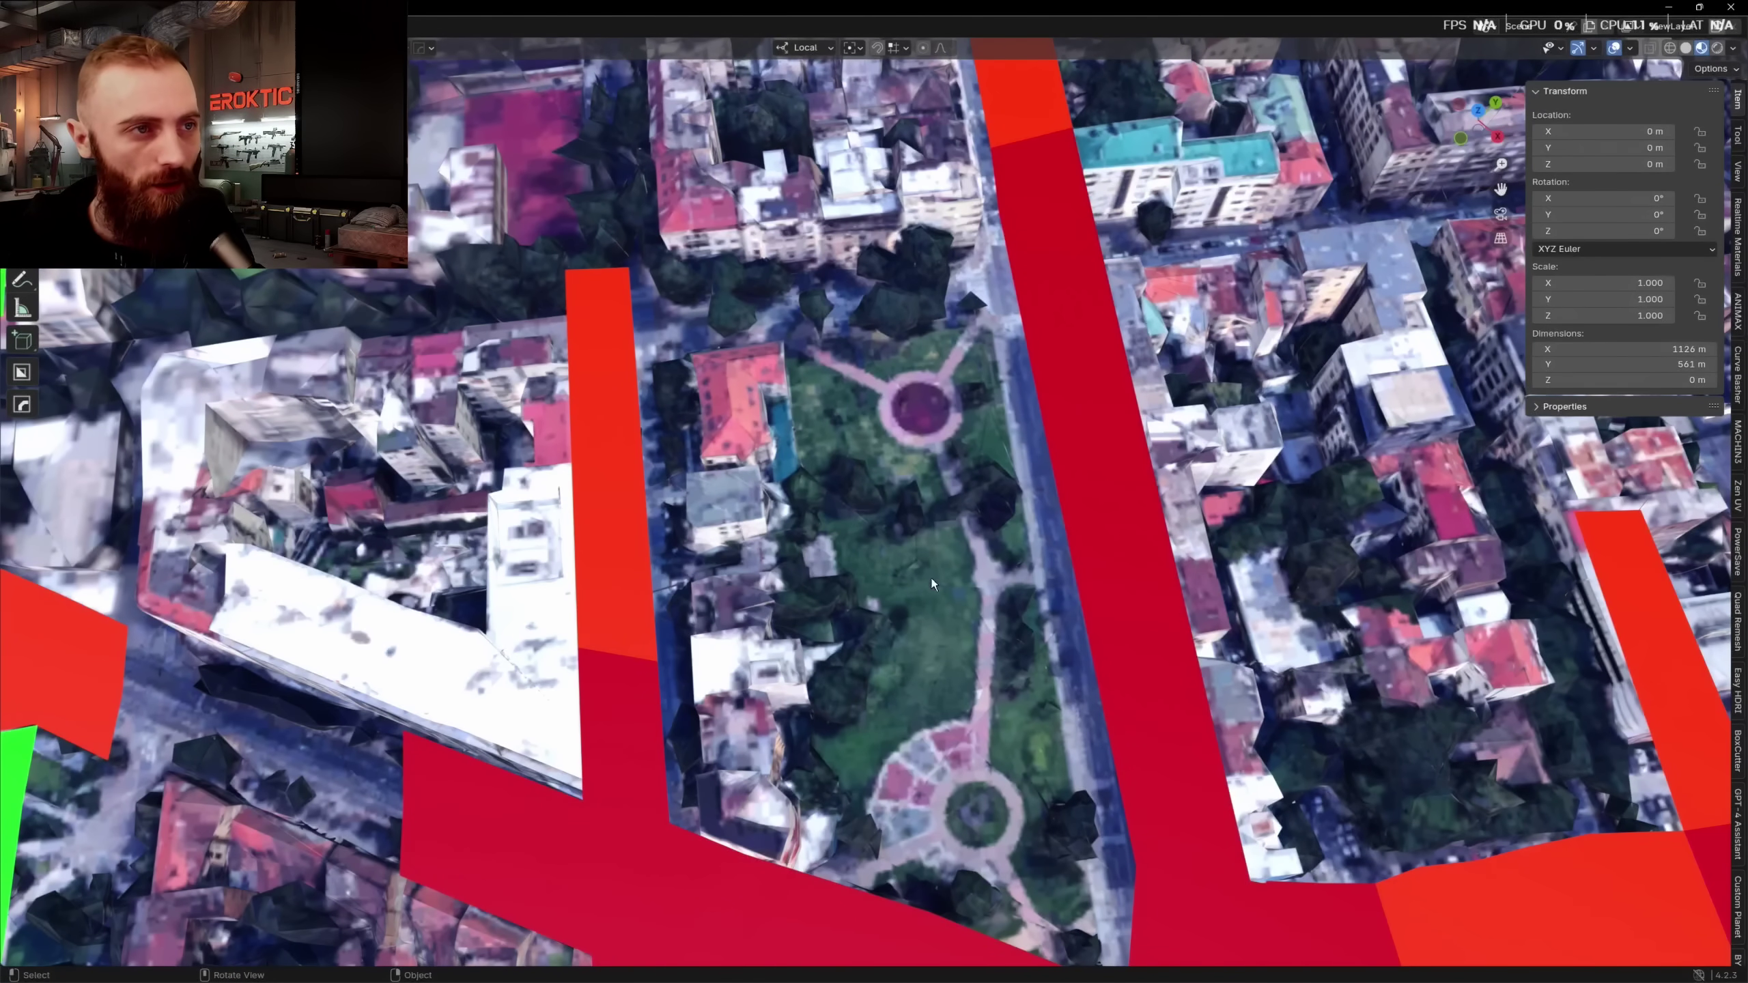
# Examine the large park with its green surface hidden, and undo the hiding of the green and yellow surfaces.
pyautogui.scroll(-5, 923, 586)
pyautogui.keyDown('shift'); pyautogui.moveTo(377, 740); pyautogui.dragTo(992, 529, button='middle'); pyautogui.keyUp('shift')
pyautogui.hotkey('alt', 'h')
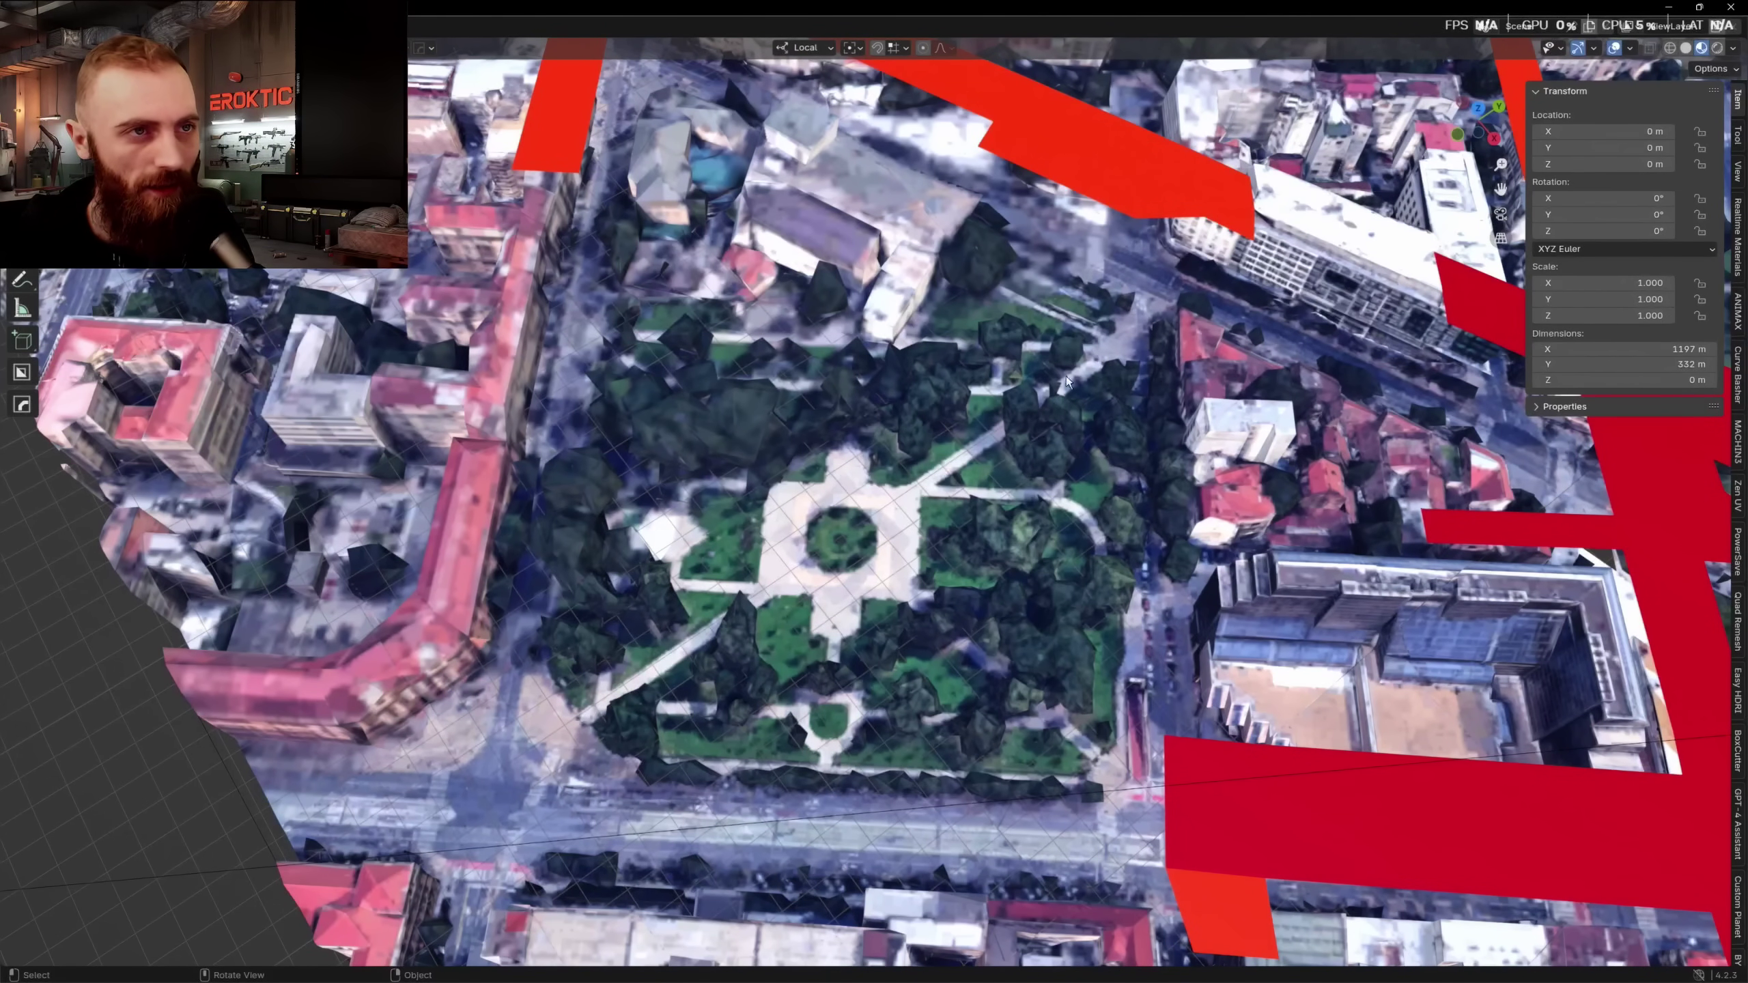
pyautogui.hotkey('ctrl', 'z')
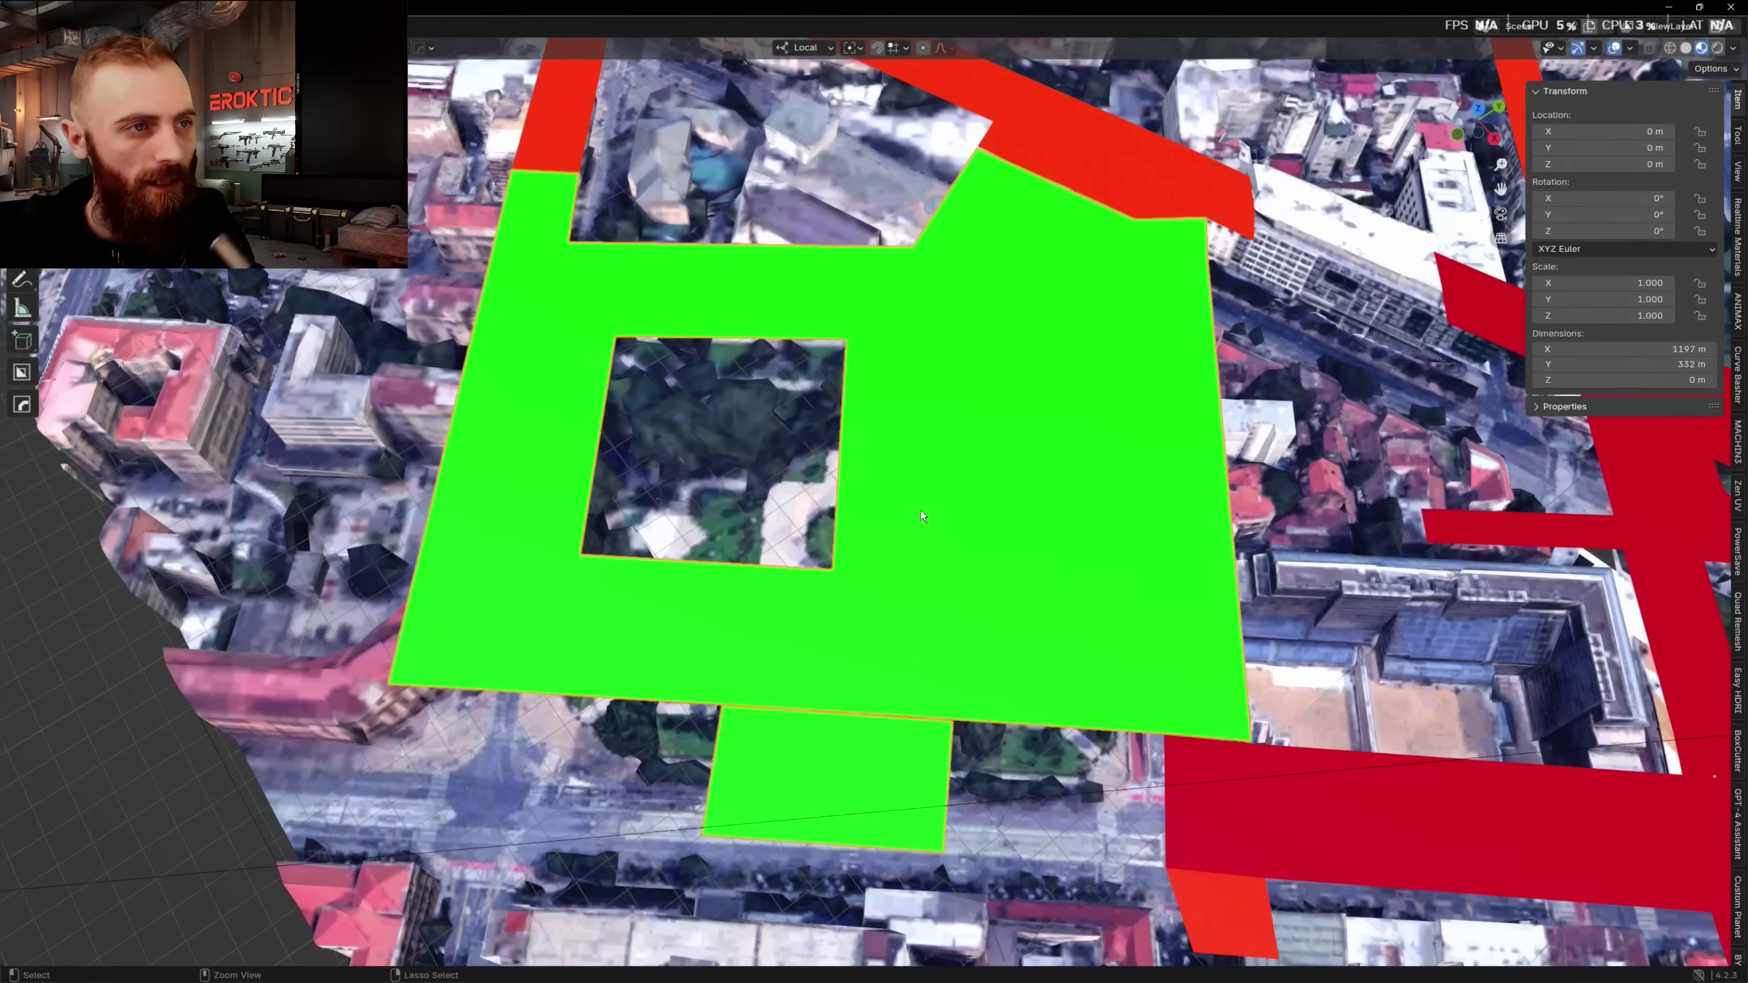
pyautogui.hotkey('ctrl', 'z')
pyautogui.hotkey('ctrl', 'z')
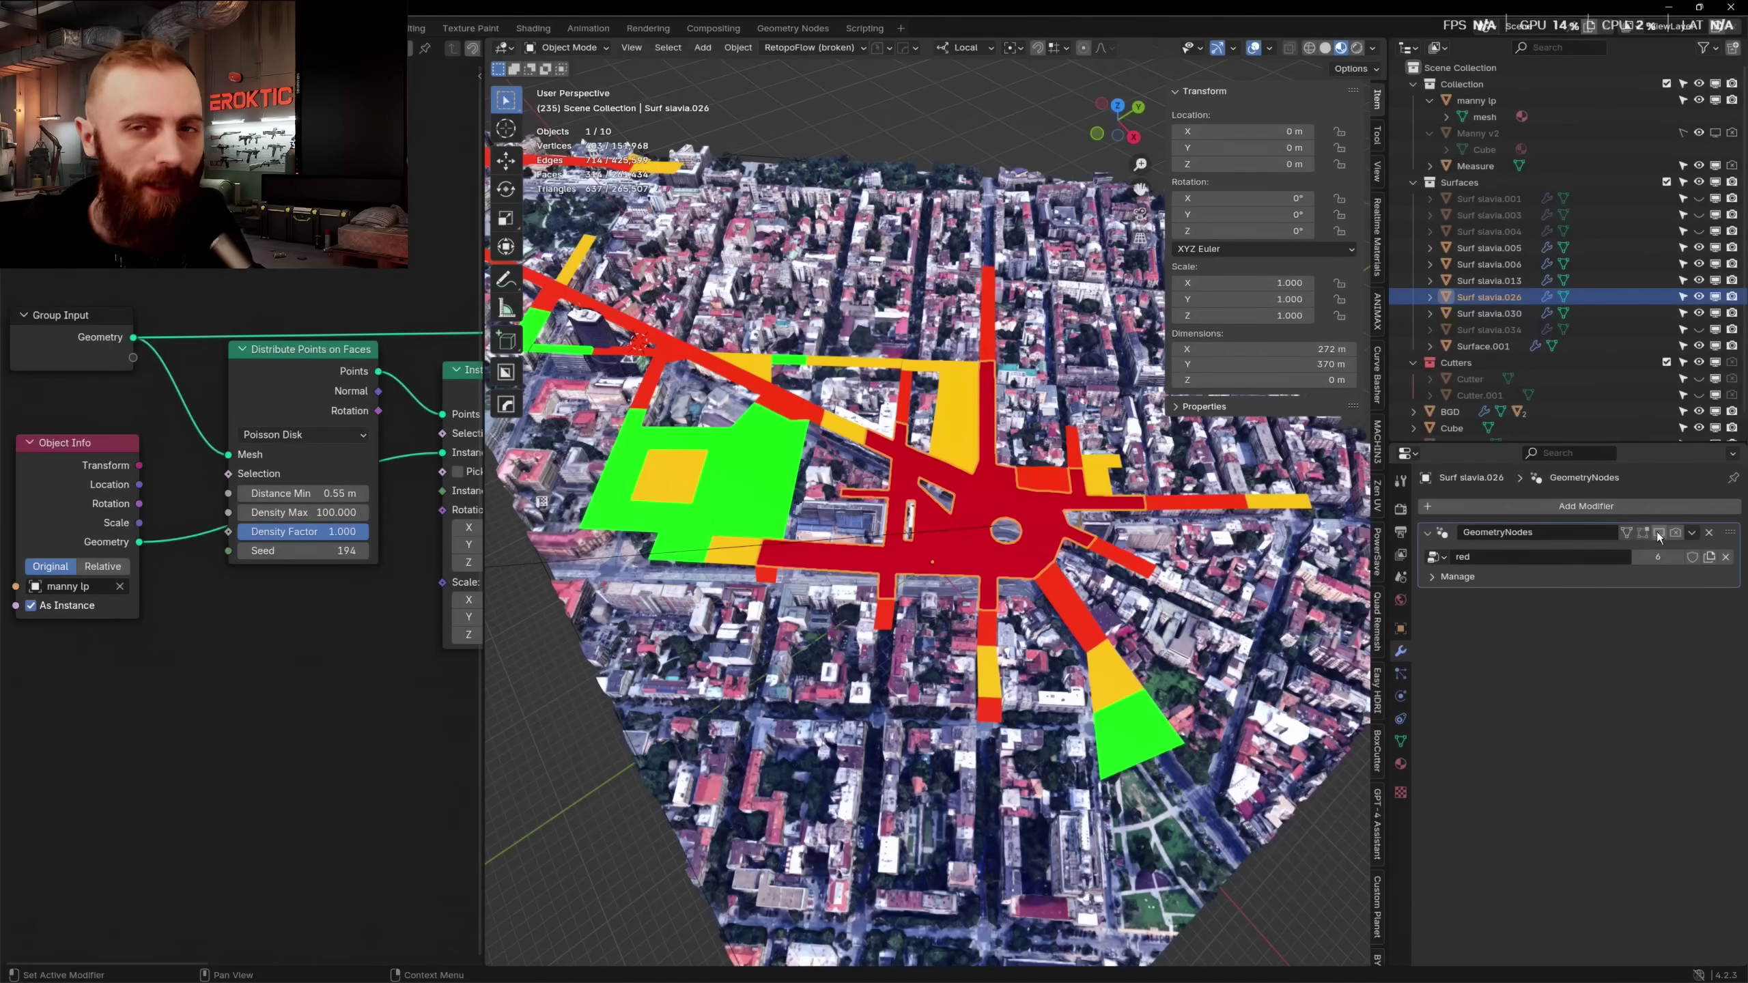
# Display the scattered crowd on the dark red Slavia surface and examine the spacing of the people from directly above.
pyautogui.scroll(1, 1019, 513)
pyautogui.keyDown('shift'); pyautogui.moveTo(1004, 513); pyautogui.dragTo(996, 626, button='middle'); pyautogui.keyUp('shift')
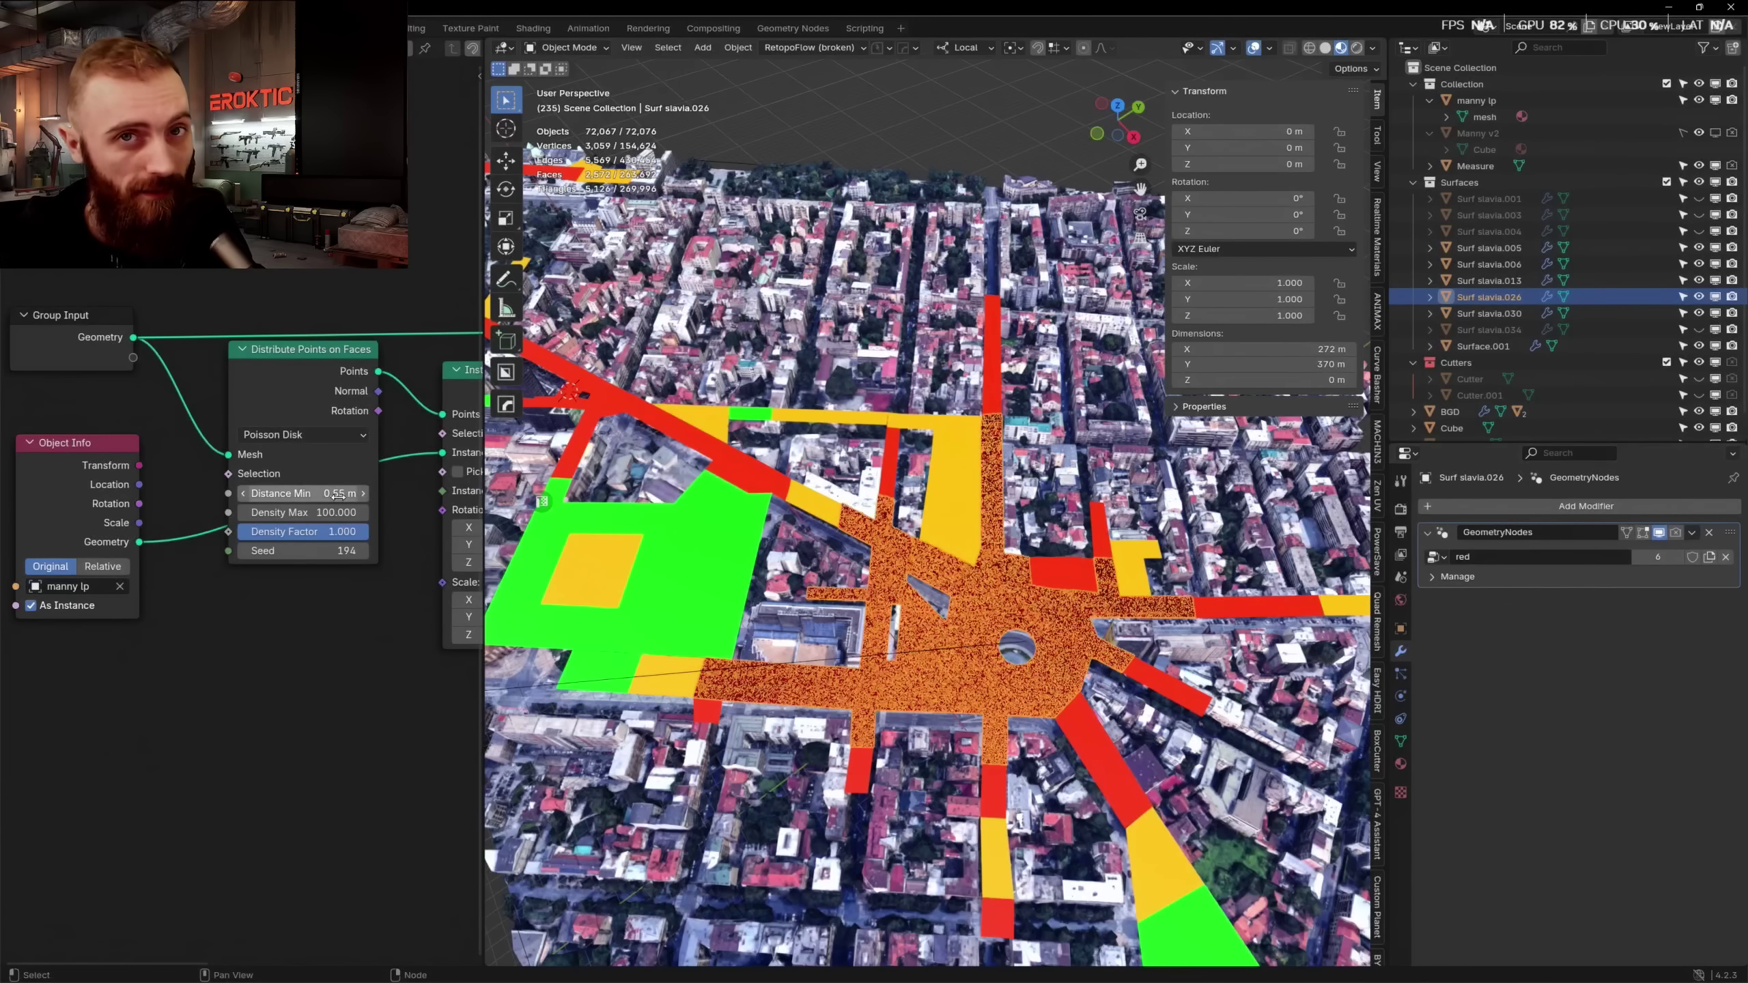
pyautogui.press('KP_7')
pyautogui.keyDown('shift'); pyautogui.moveTo(1050, 548); pyautogui.dragTo(840, 493, button='middle'); pyautogui.keyUp('shift')
pyautogui.scroll(7, 840, 494)
pyautogui.scroll(20, 840, 493)
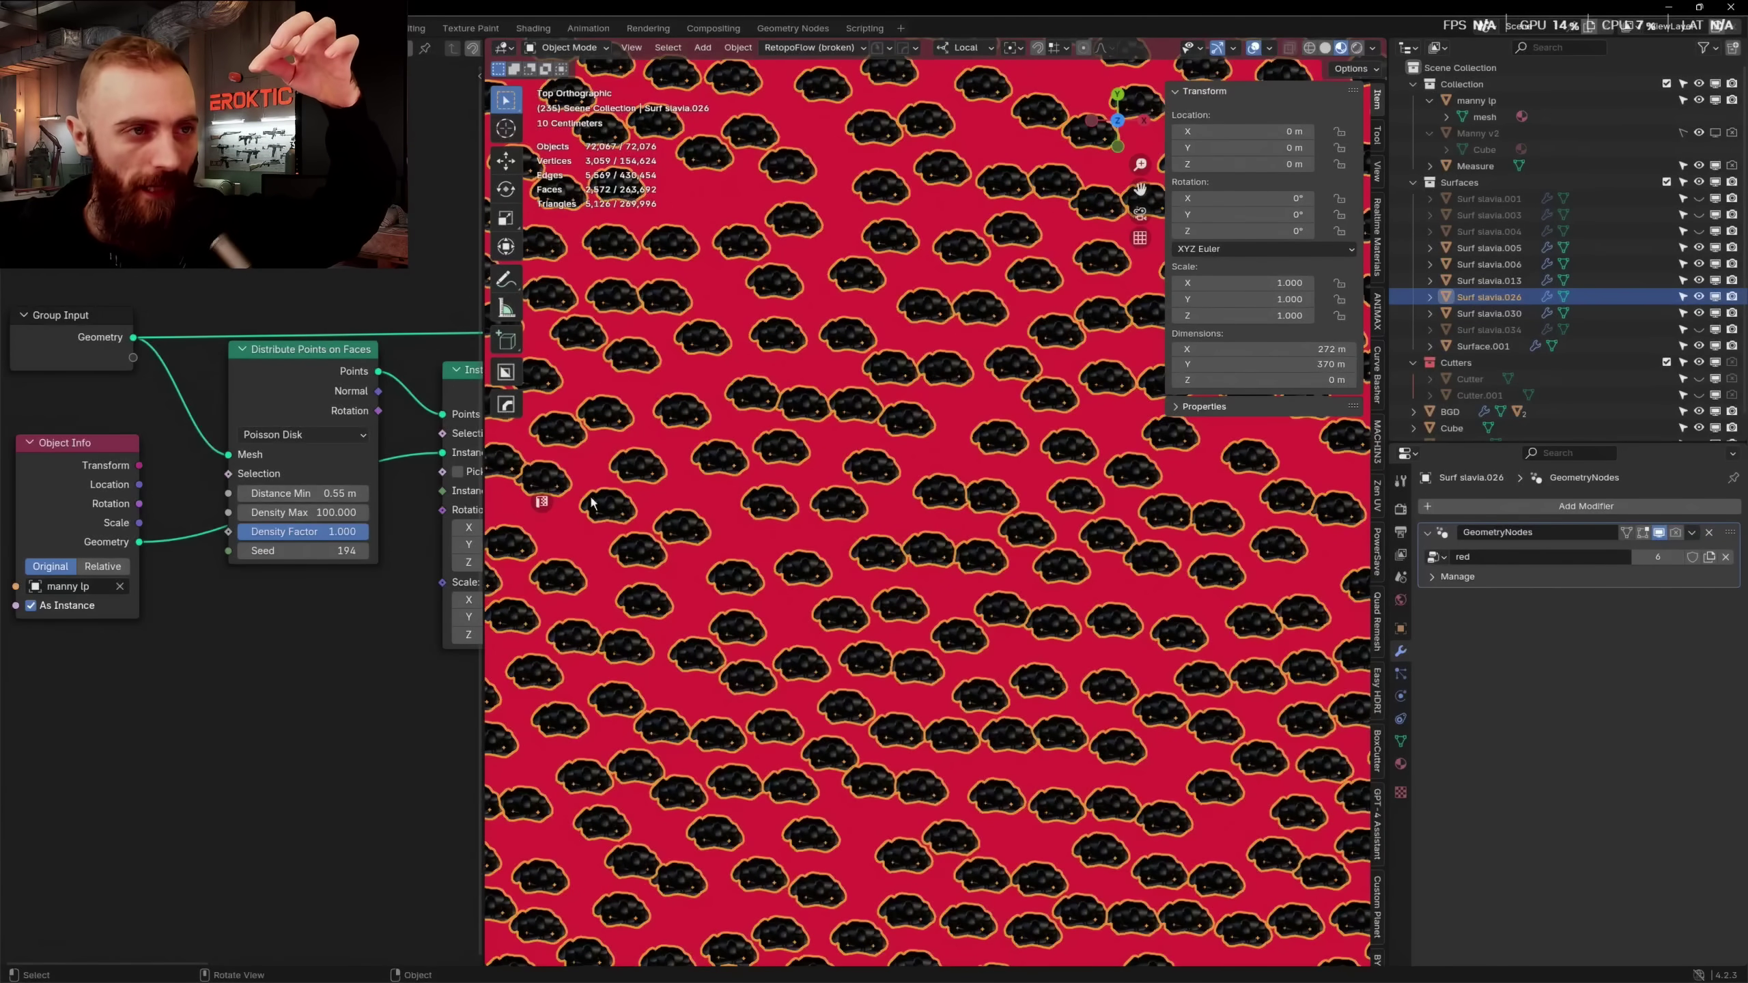
pyautogui.scroll(2, 964, 311)
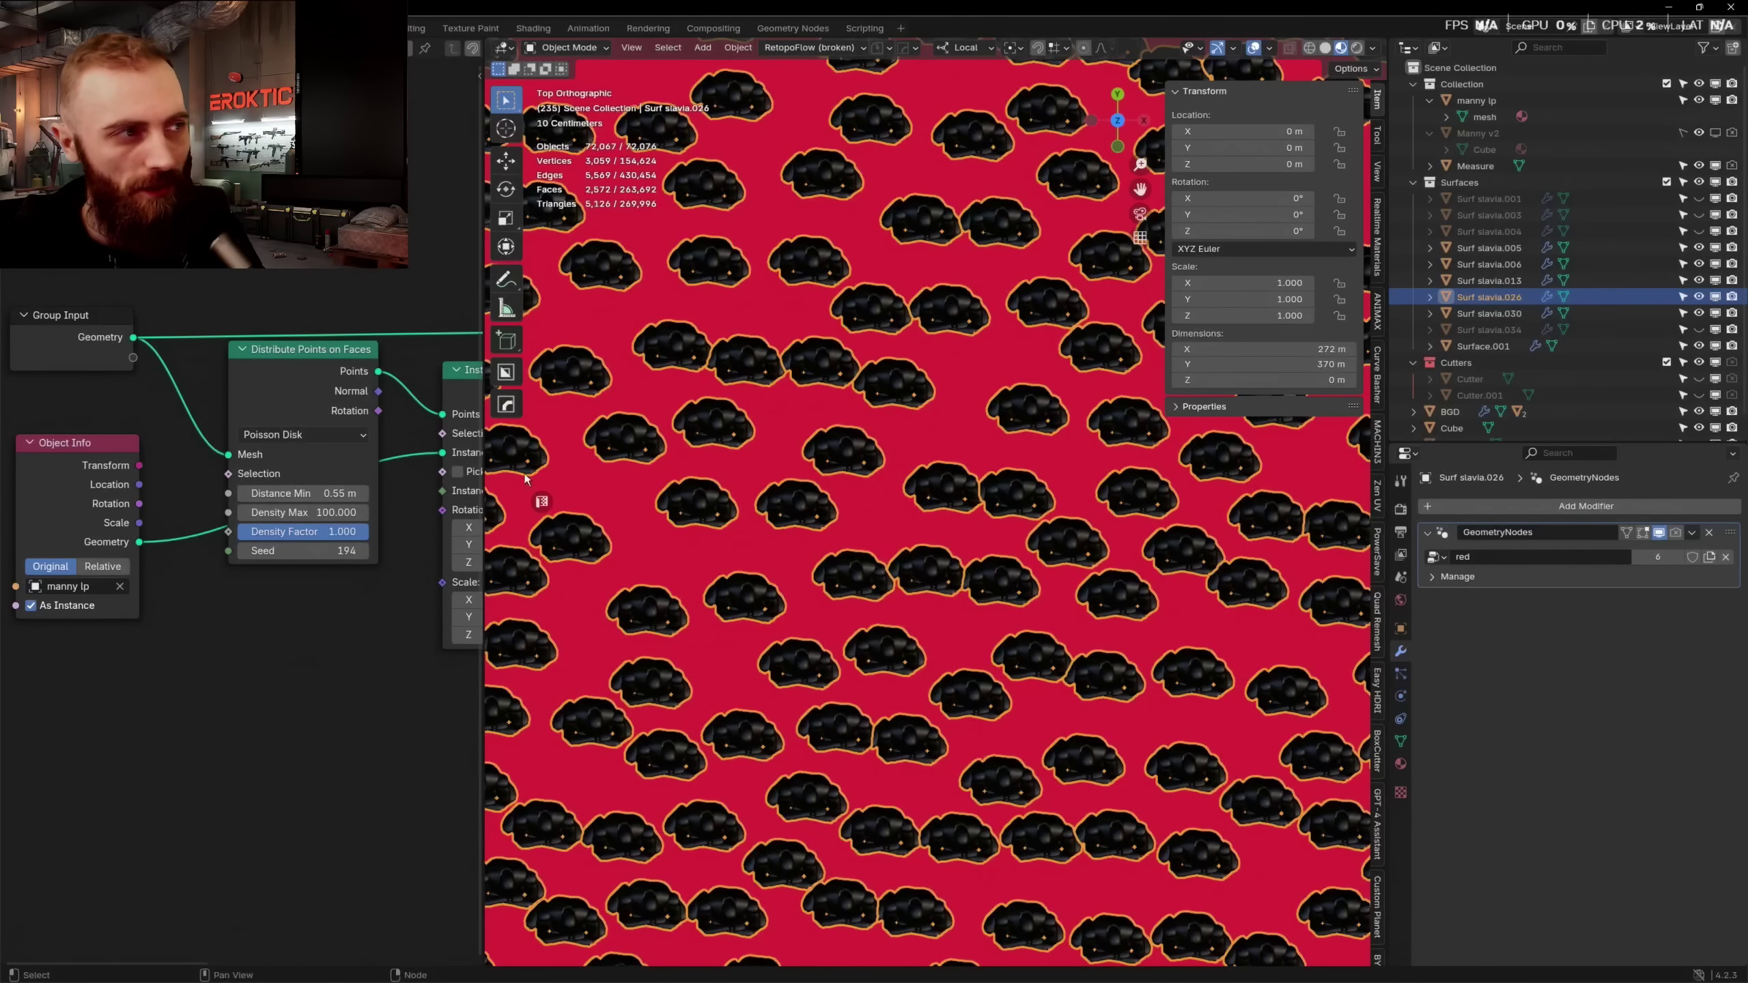
pyautogui.scroll(-2, 899, 455)
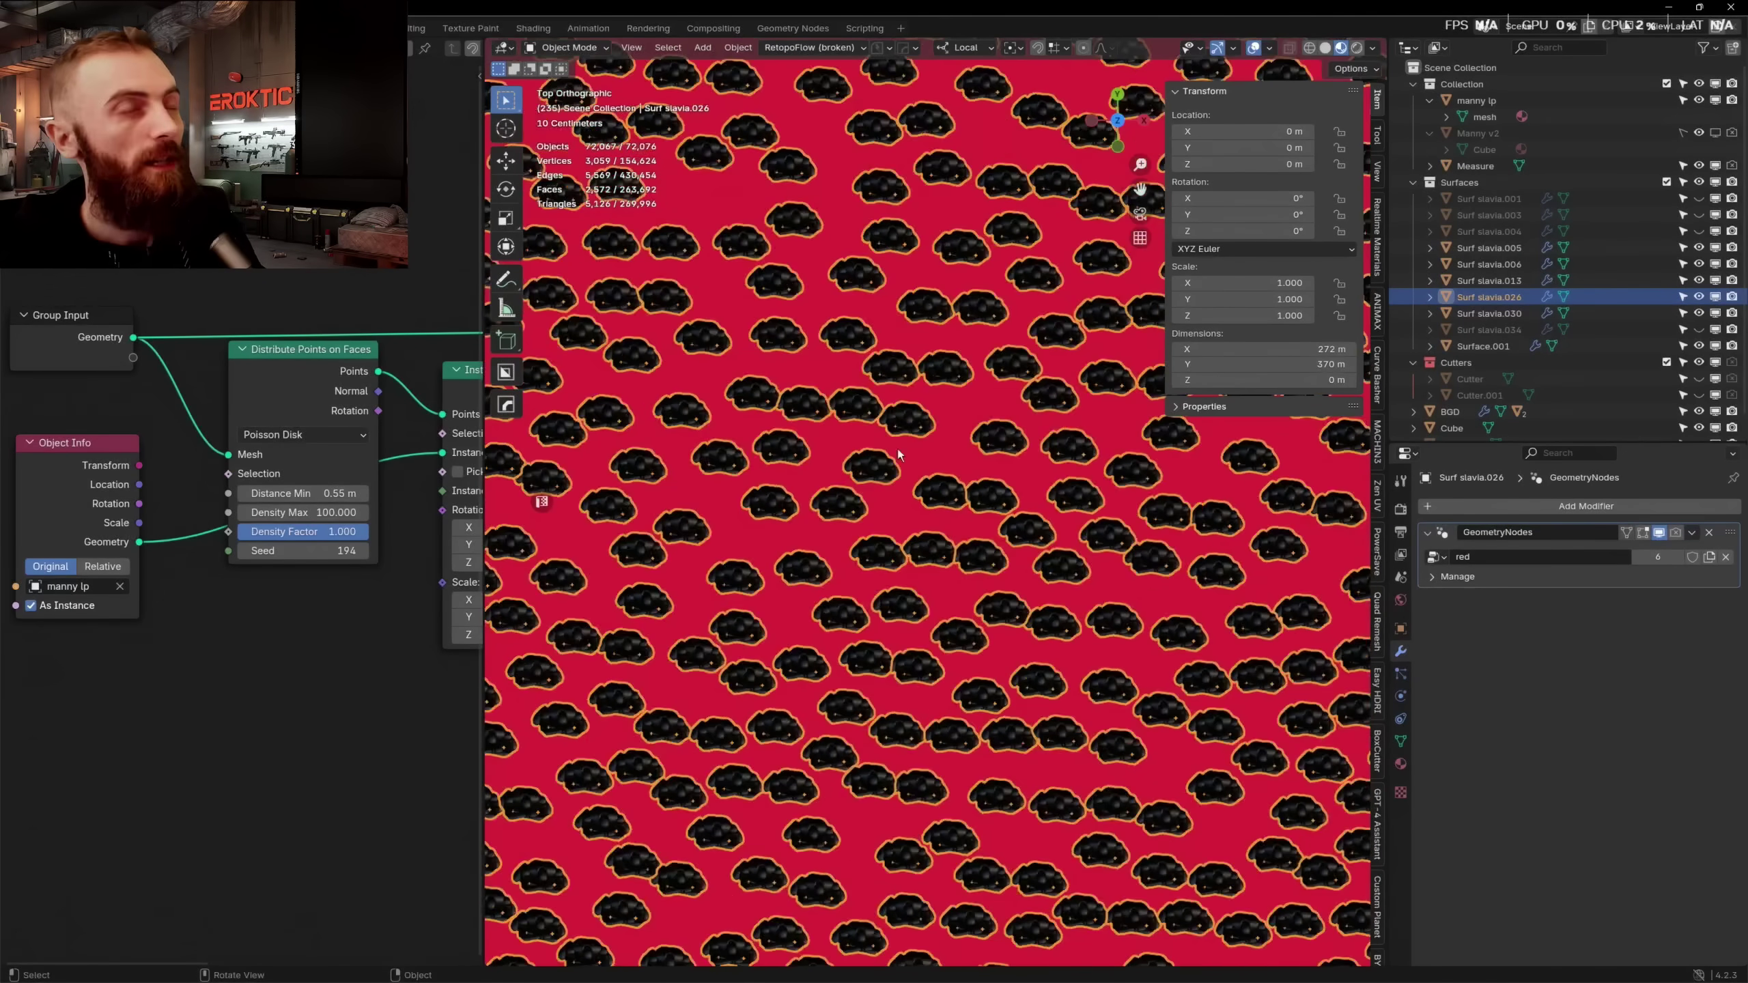
pyautogui.scroll(-4, 876, 400)
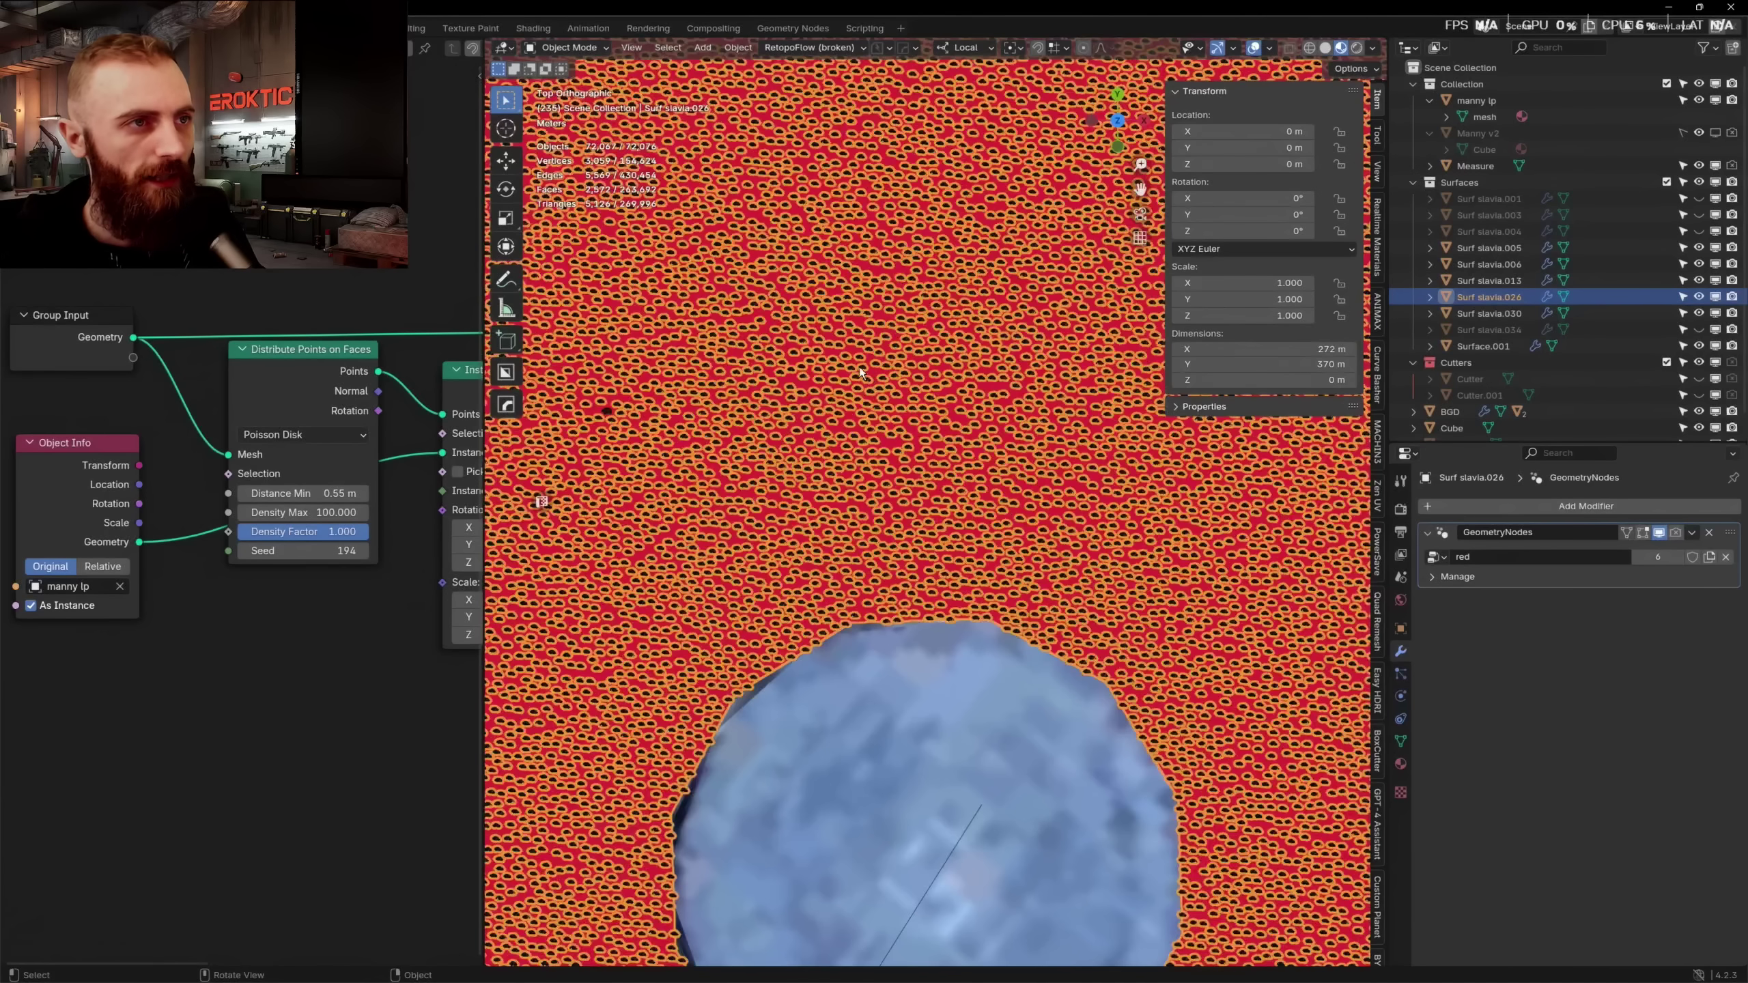
# Display the scattered crowds on the orange and yellow surfaces through their Geometry Nodes modifiers.
pyautogui.keyDown('shift'); pyautogui.moveTo(759, 282); pyautogui.dragTo(945, 565, button='middle'); pyautogui.keyUp('shift')
pyautogui.scroll(2, 836, 511)
pyautogui.click(835, 511)
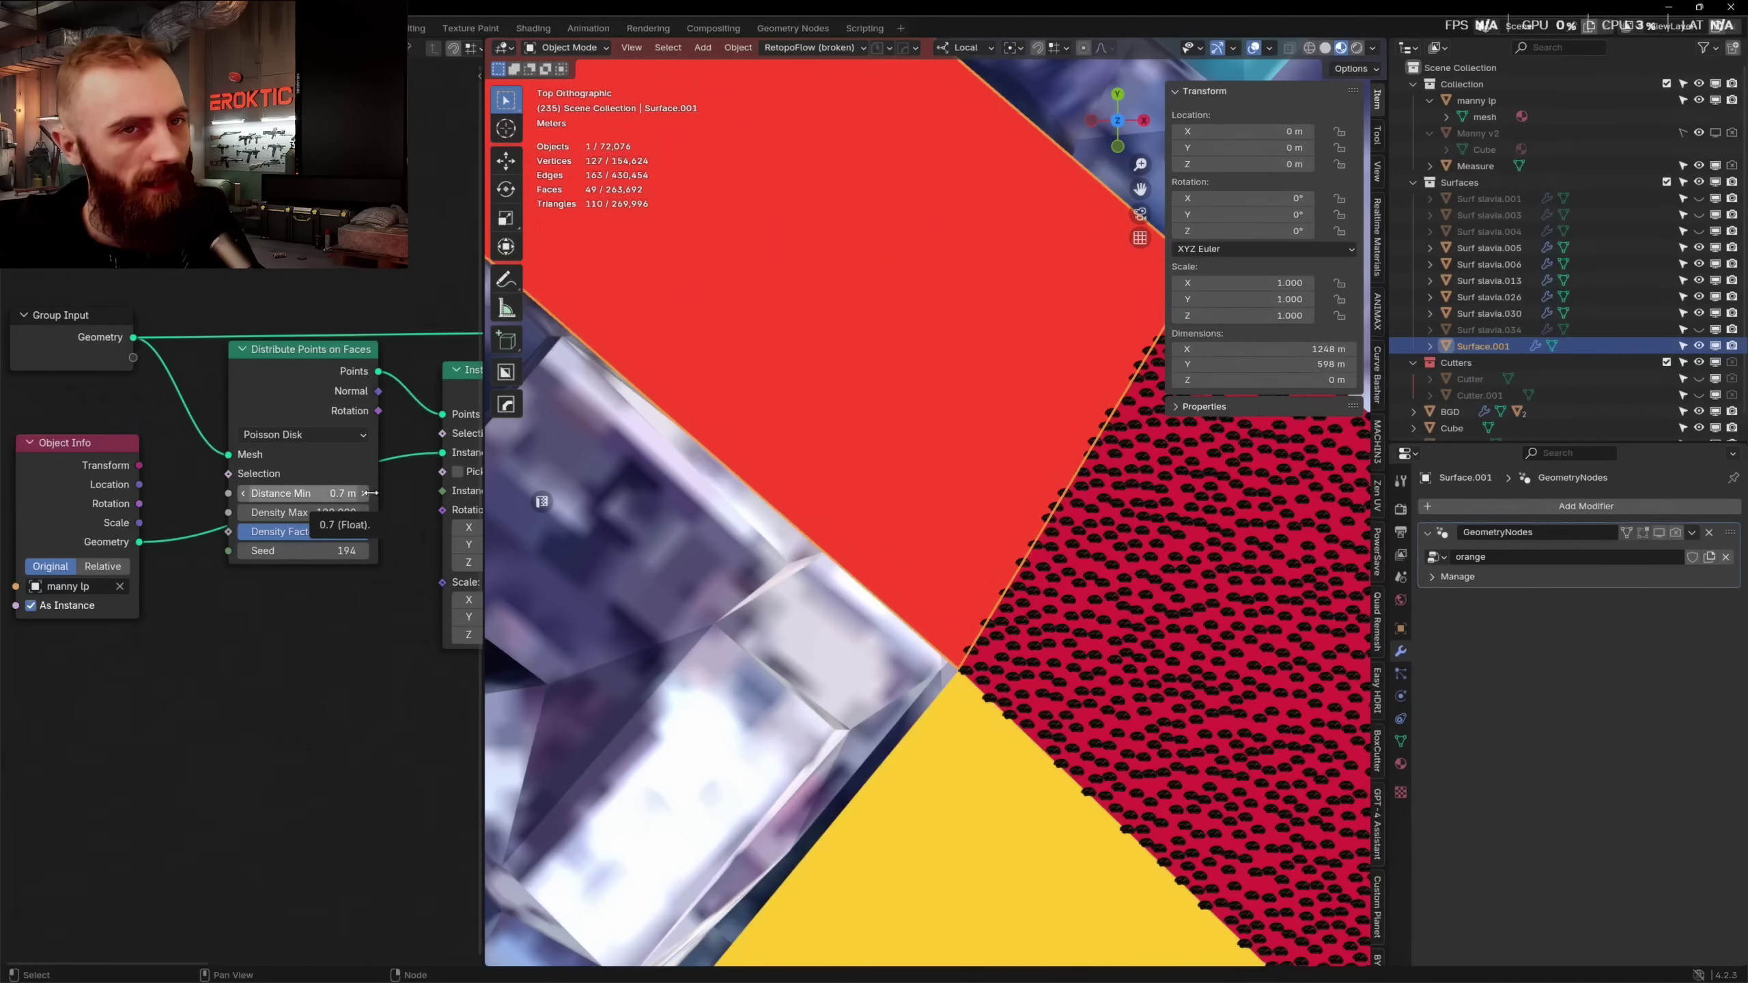
pyautogui.click(1660, 538)
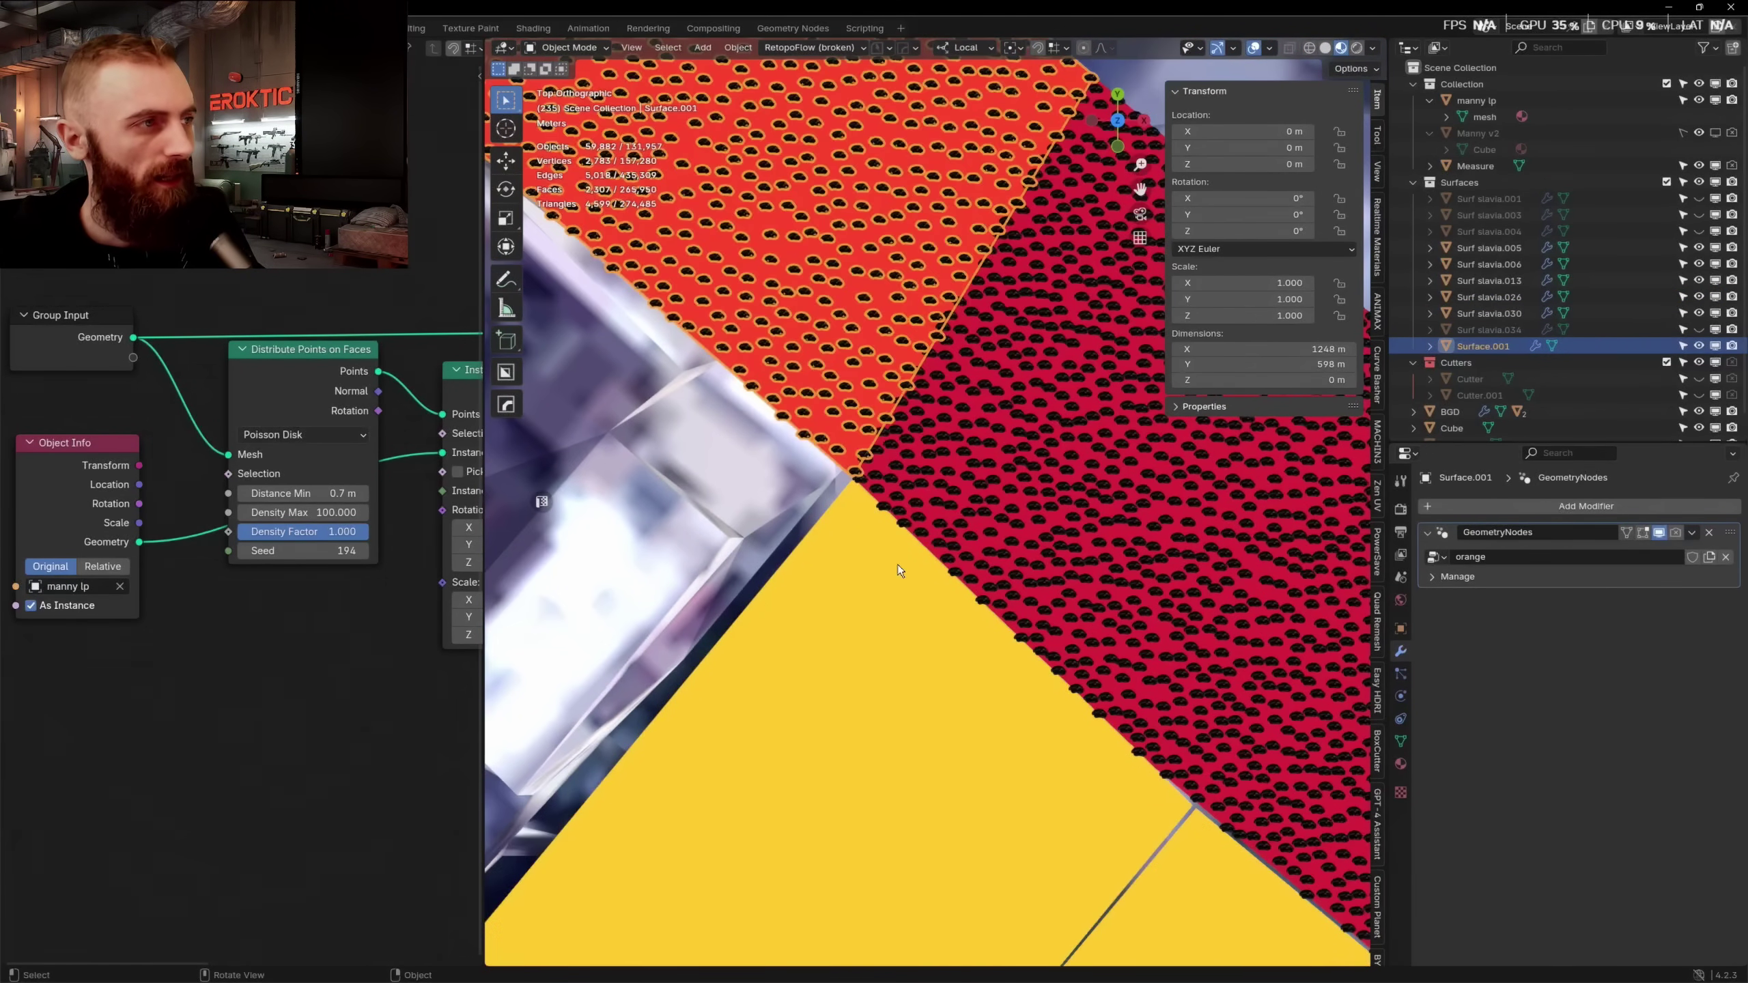
pyautogui.click(902, 574)
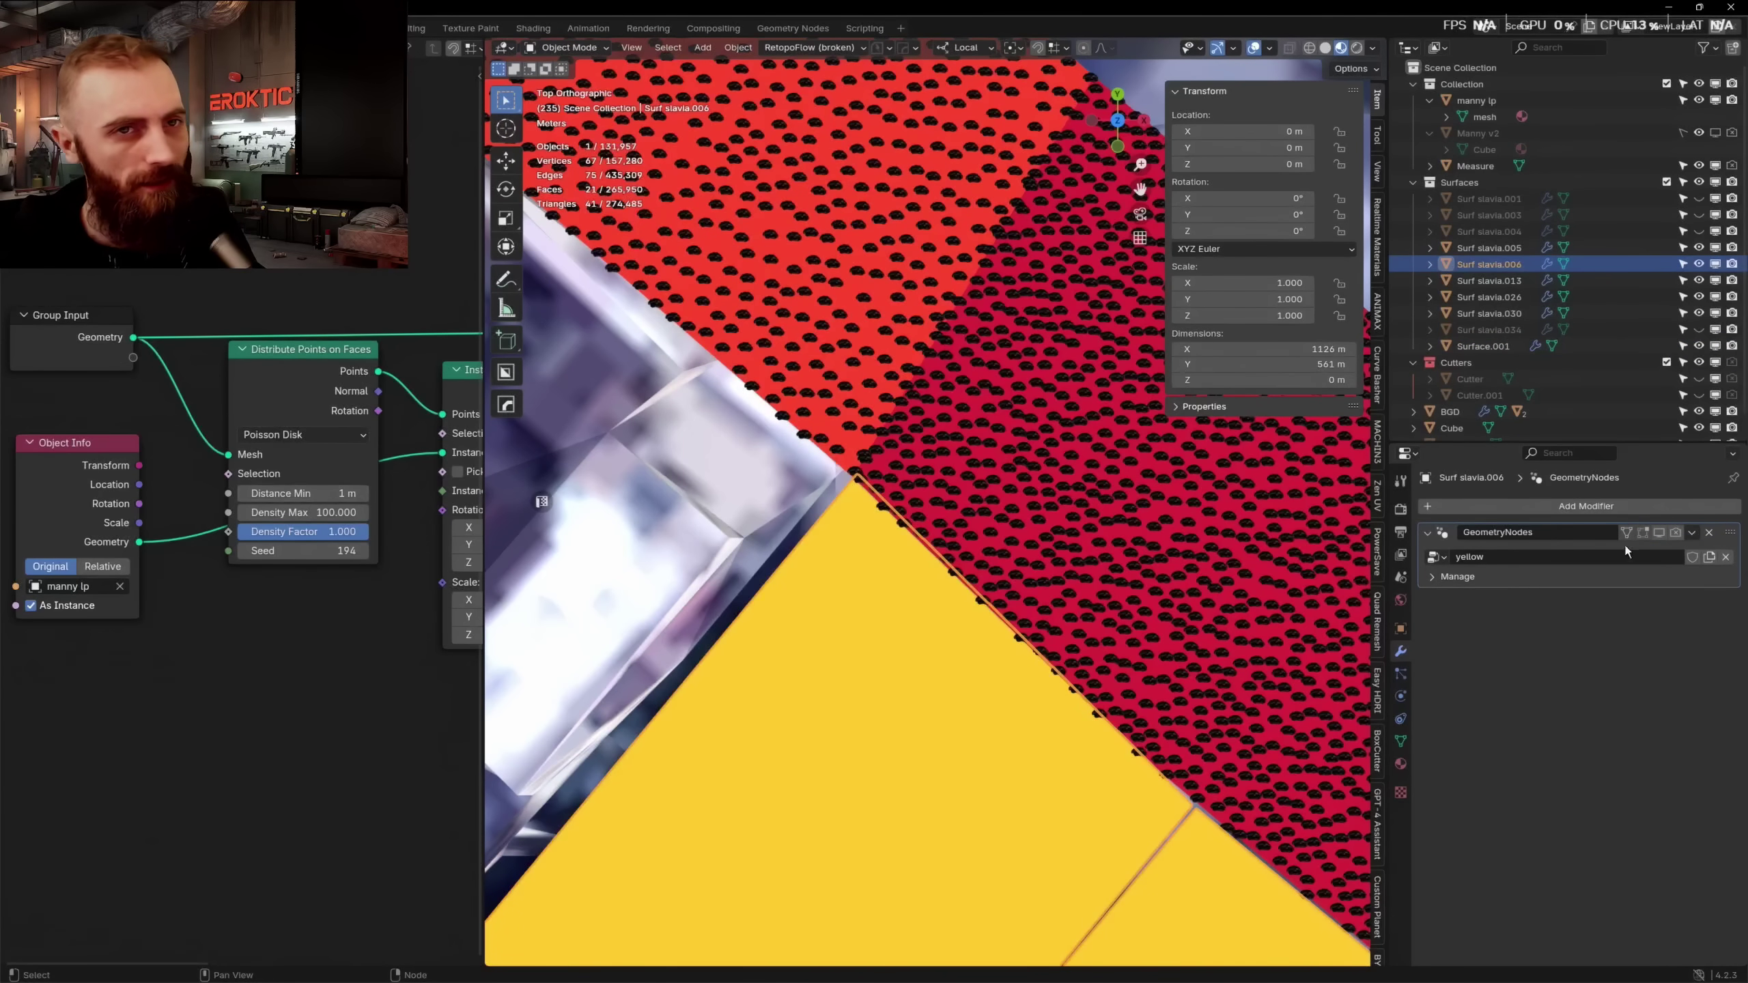
pyautogui.click(1659, 533)
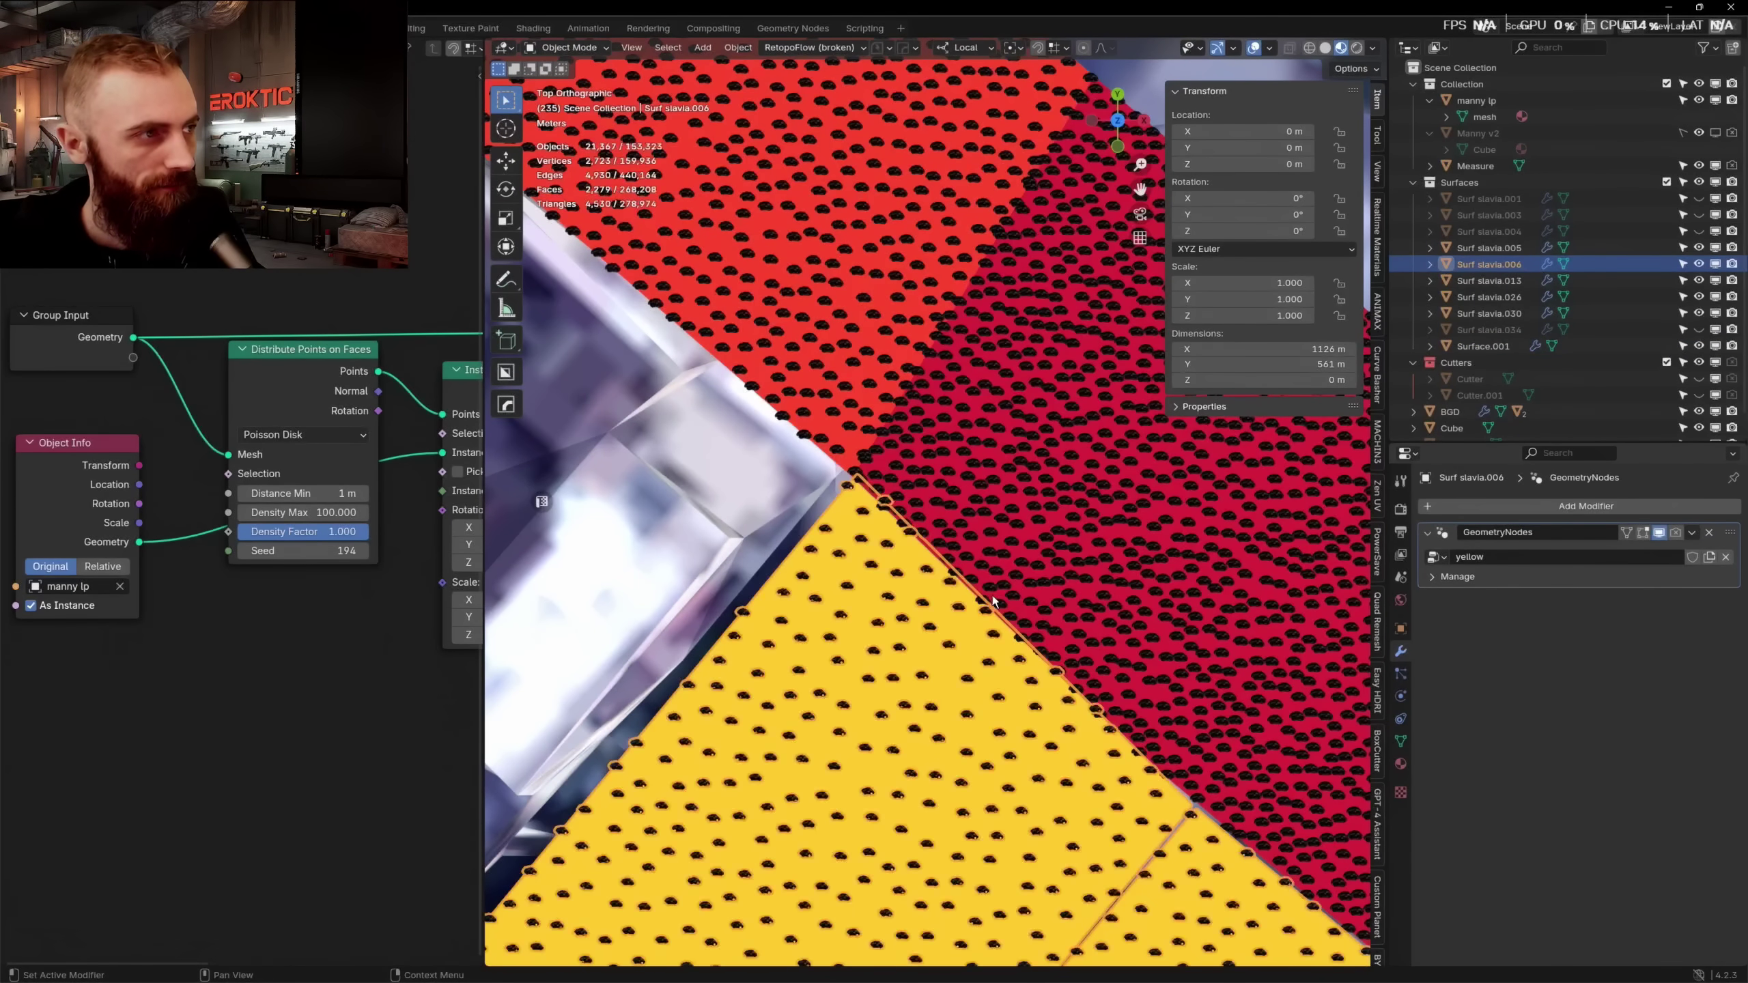
# Compare the crowd densities up close where the yellow, orange and dark red surfaces meet, from above and in perspective.
pyautogui.scroll(2, 953, 538)
pyautogui.hotkey('ctrl', 'space')
pyautogui.scroll(-6, 919, 490)
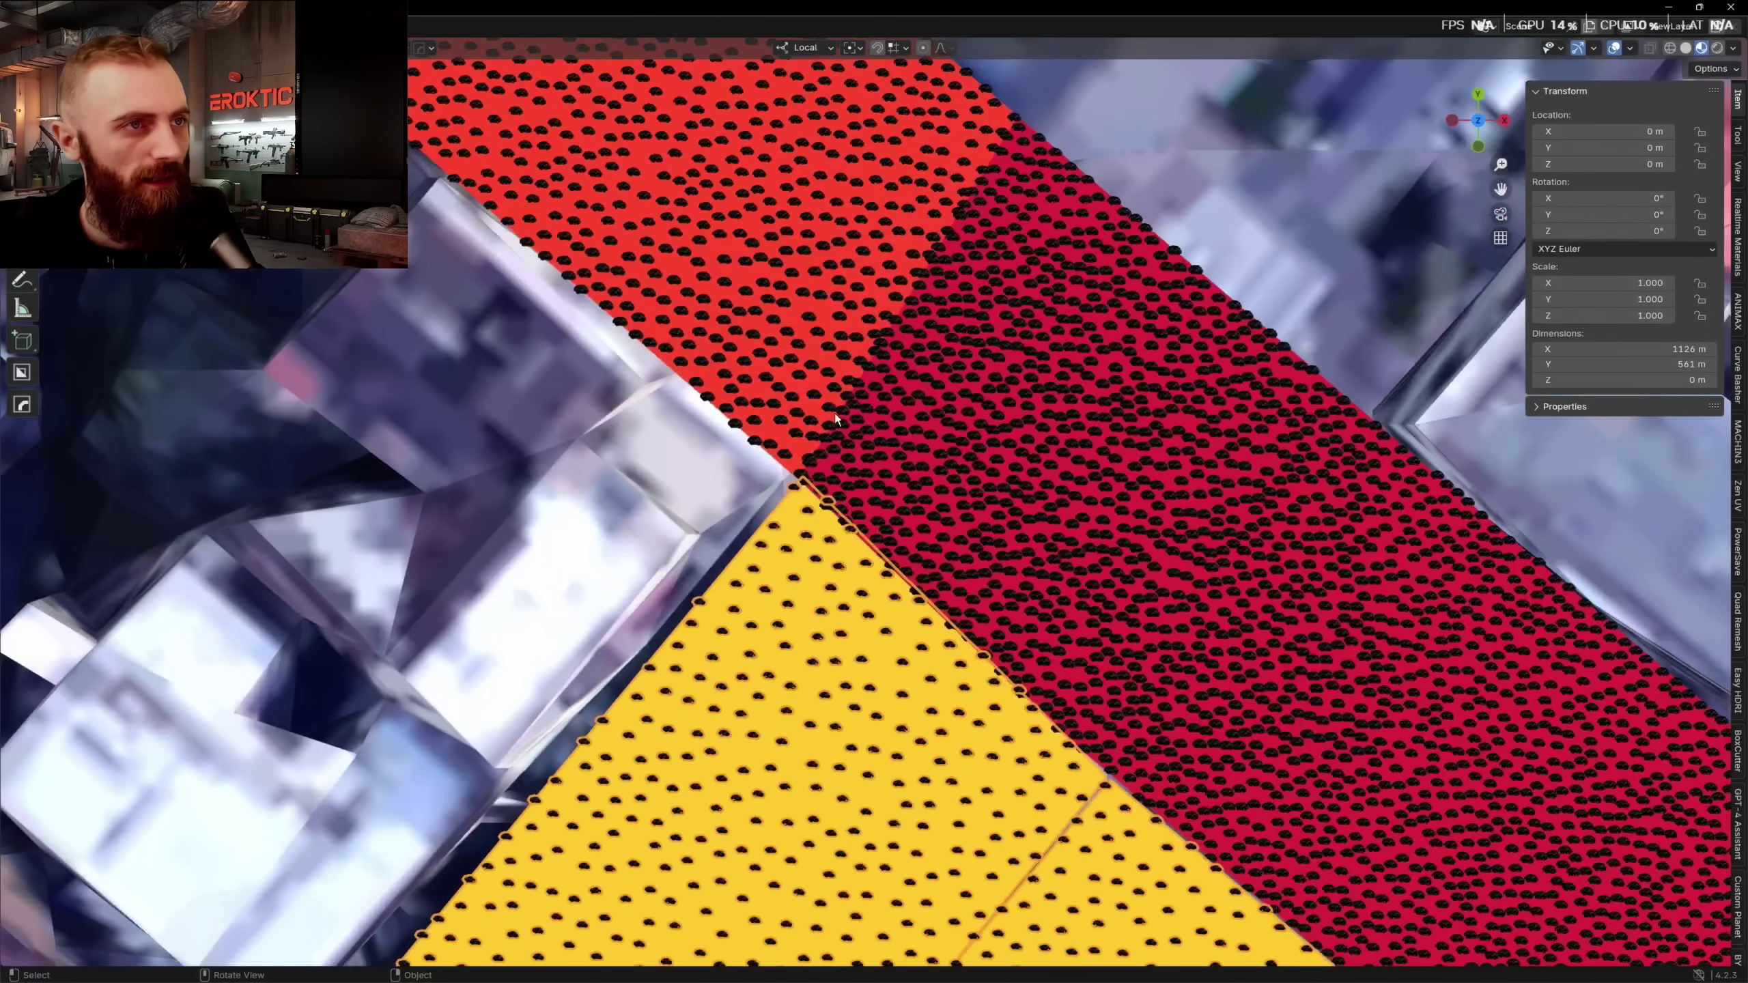
pyautogui.moveTo(835, 418); pyautogui.dragTo(907, 305, button='middle')
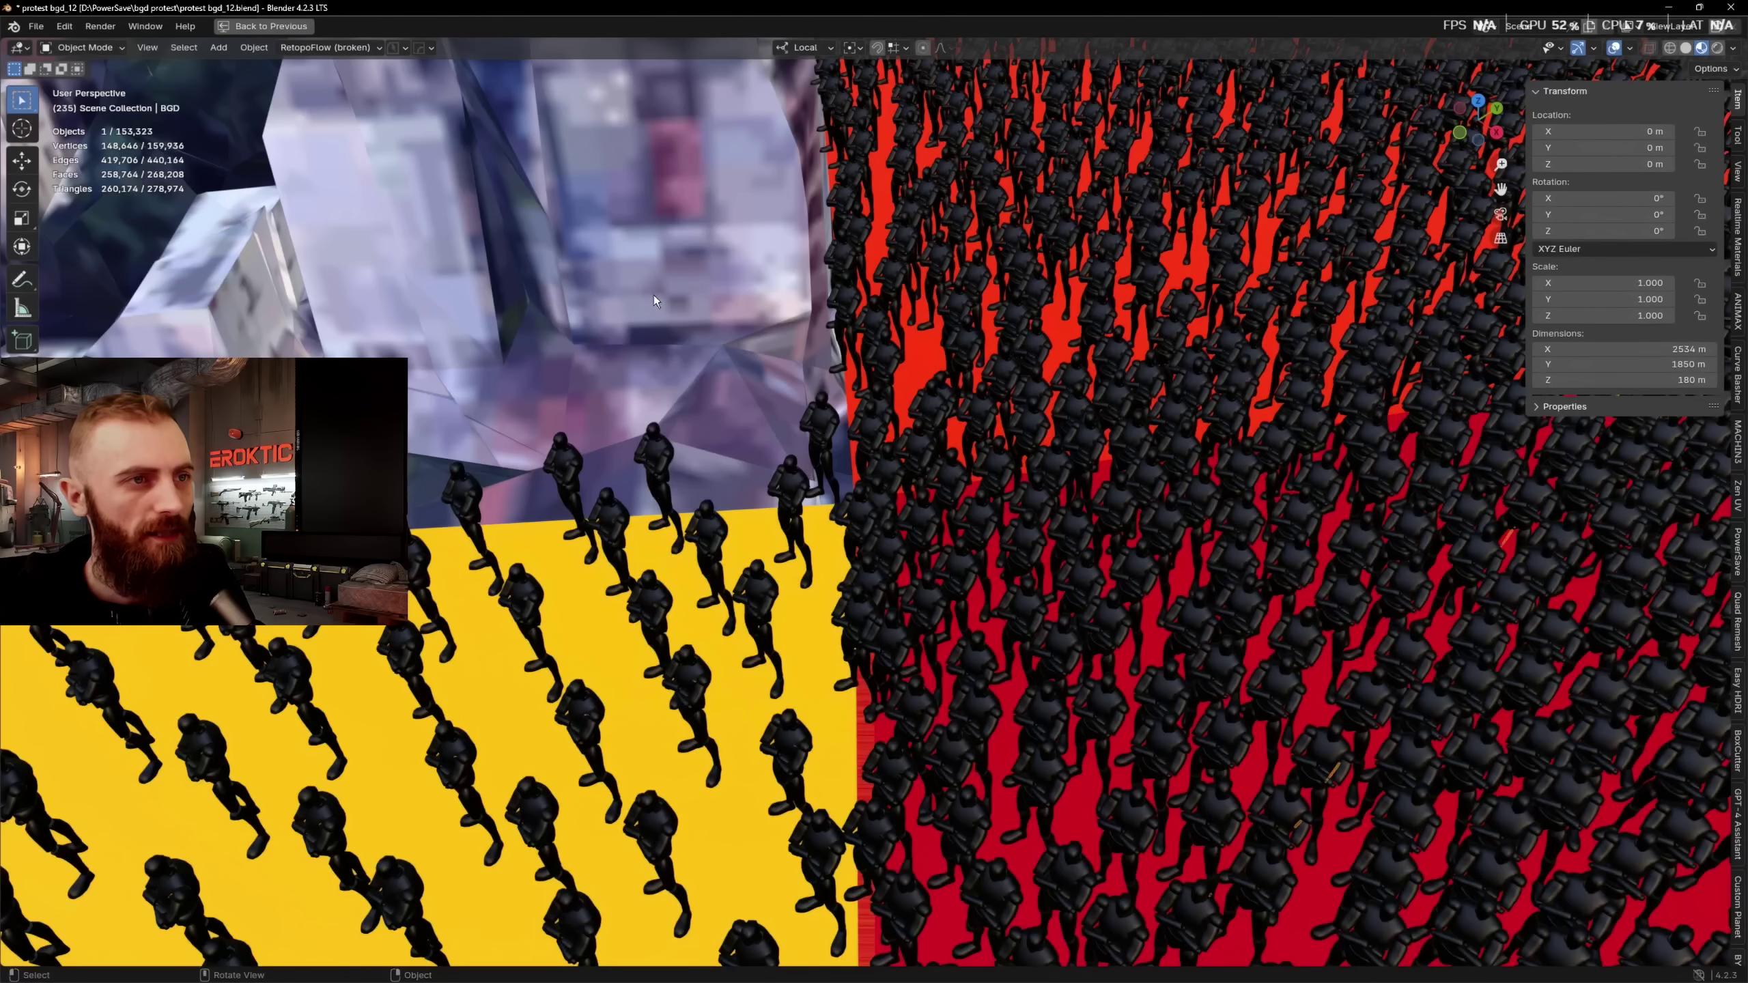
pyautogui.scroll(-1, 653, 297)
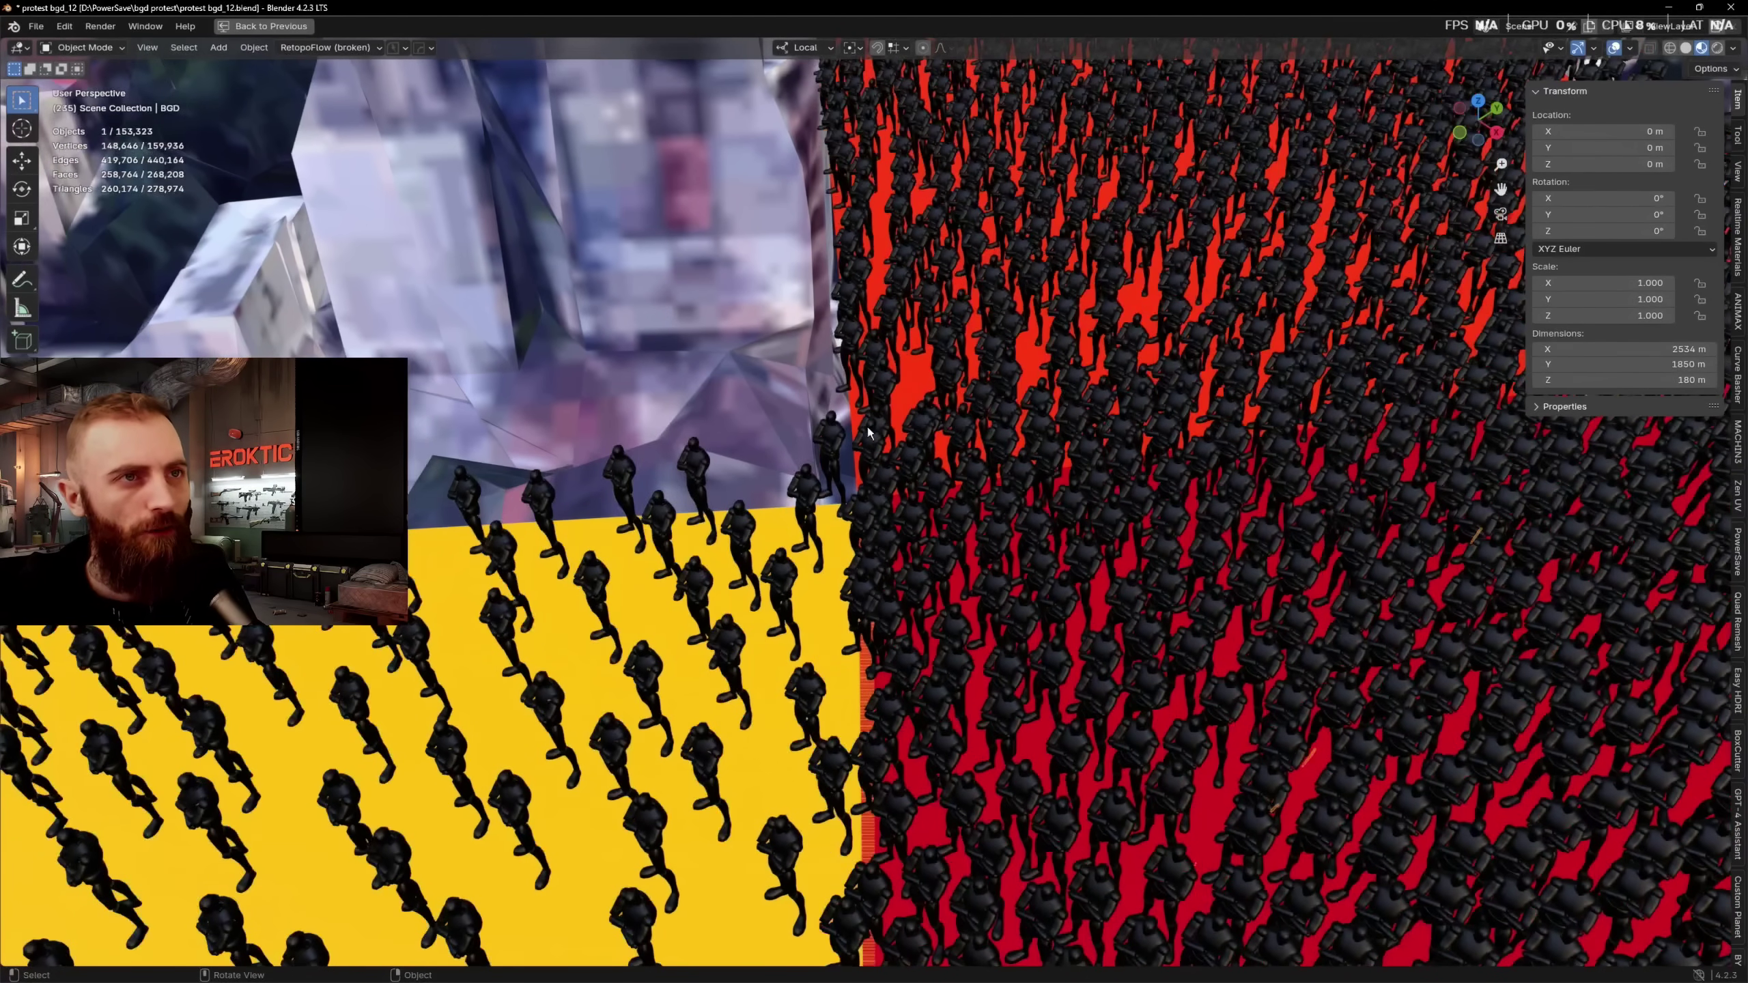
pyautogui.keyDown('shift'); pyautogui.moveTo(1014, 436); pyautogui.dragTo(969, 426, button='middle'); pyautogui.keyUp('shift')
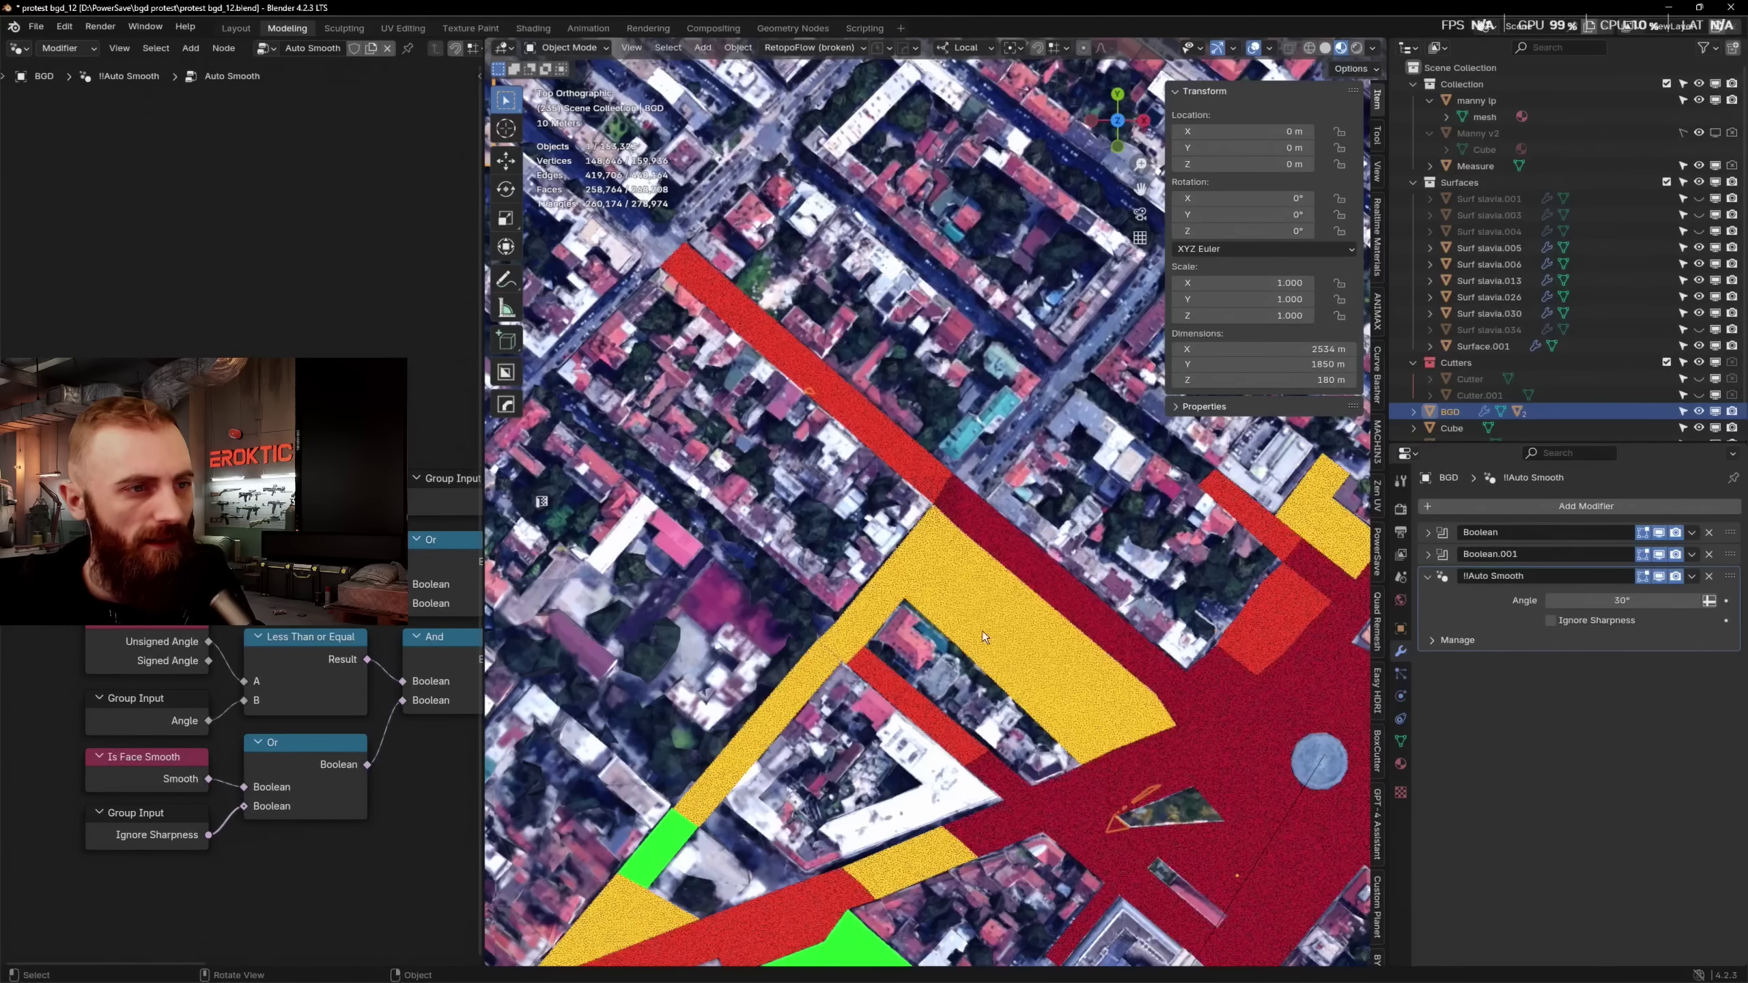
# Display the scattered crowd on the green park surface and view it beside the orange street.
pyautogui.keyDown('shift'); pyautogui.moveTo(994, 565); pyautogui.dragTo(1080, 190, button='middle'); pyautogui.keyUp('shift')
pyautogui.click(937, 610)
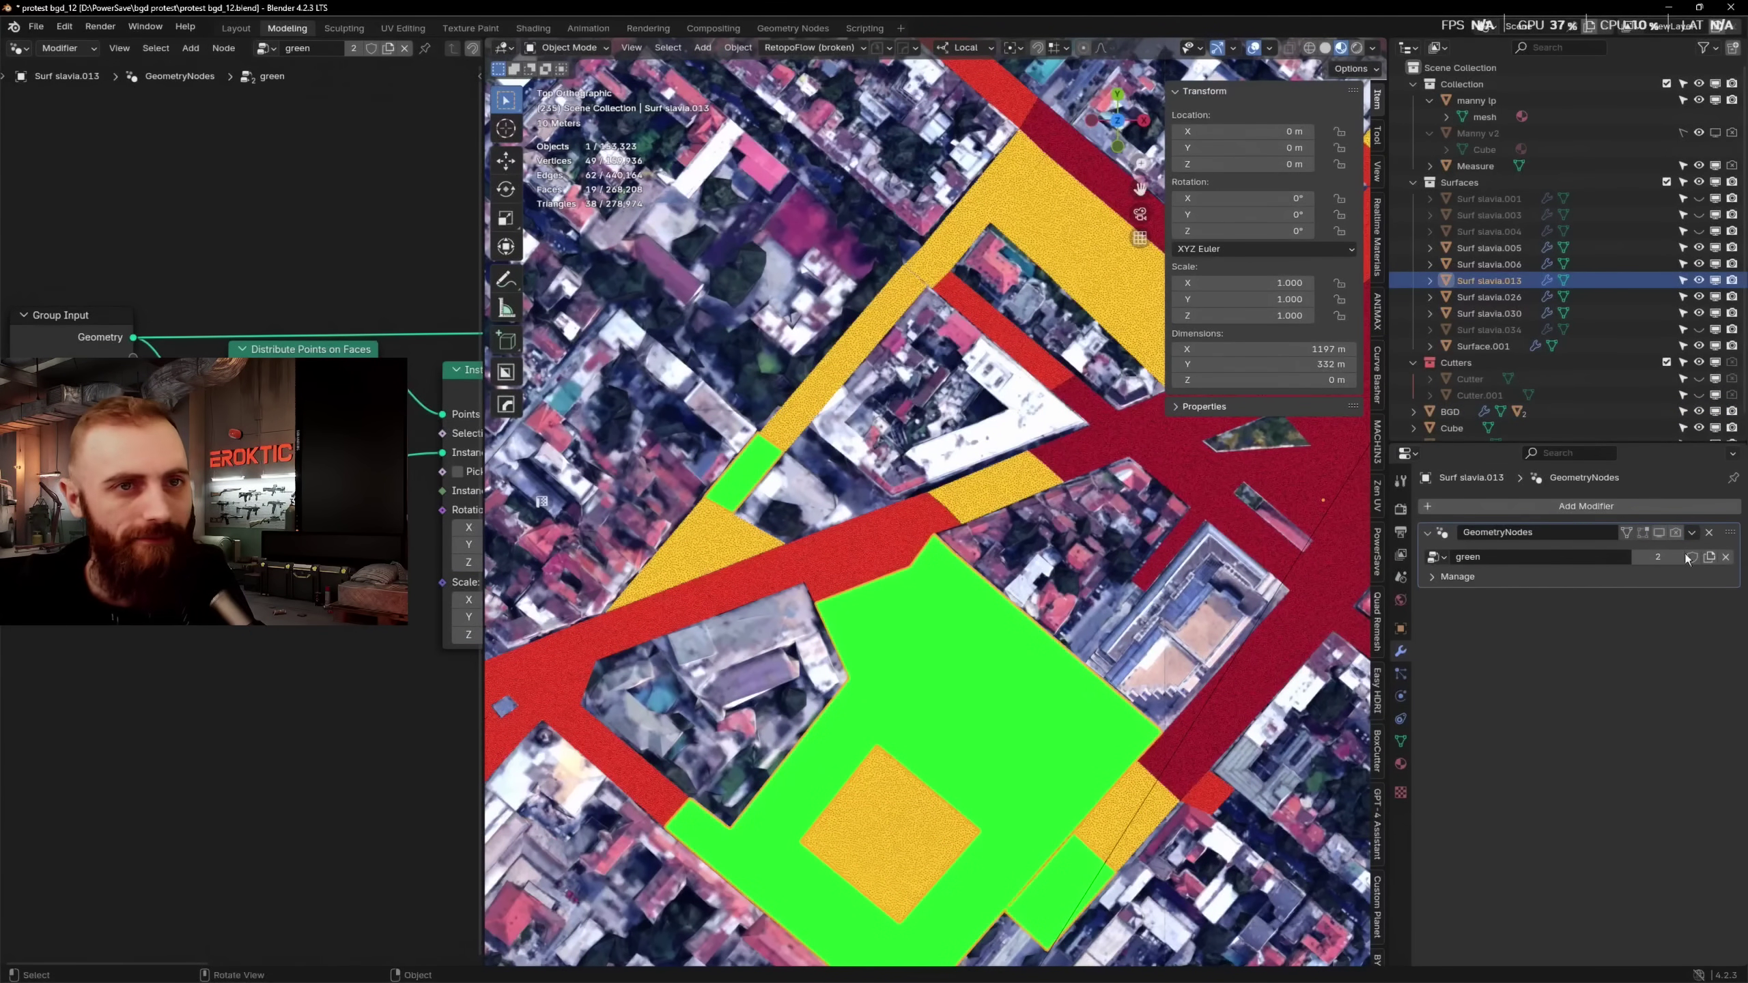
pyautogui.scroll(6, 929, 581)
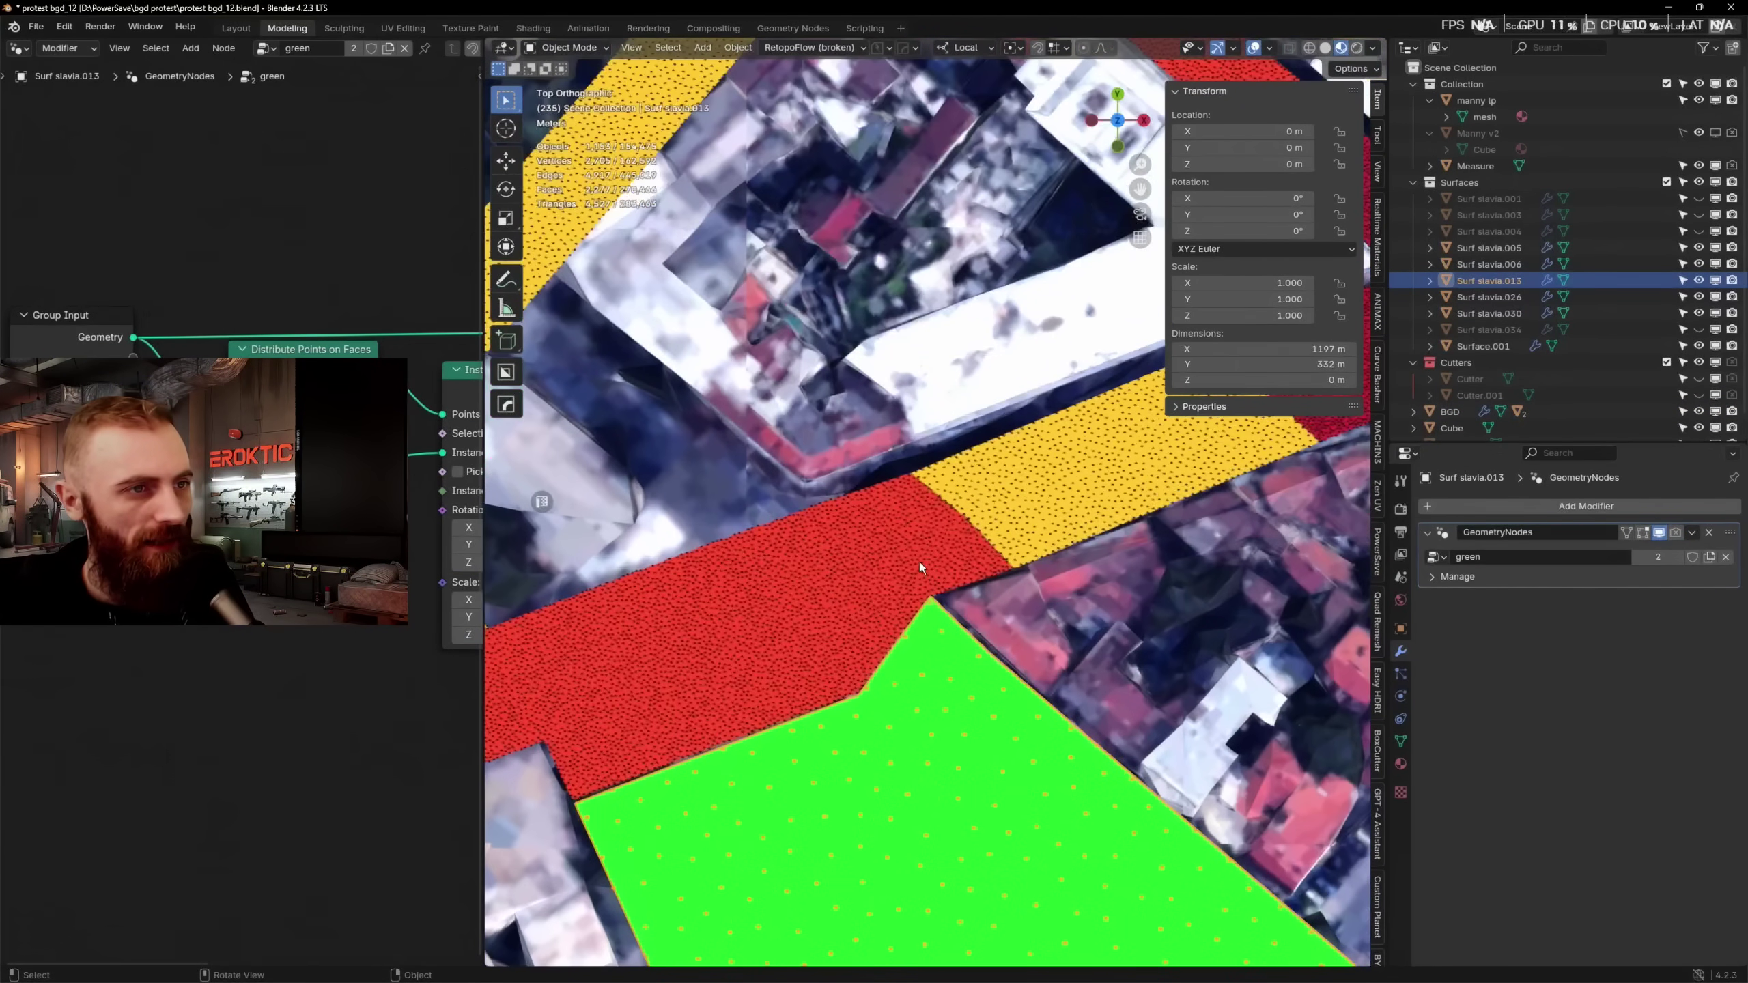
# Examine the dense crowd on the dark red Slavia surface in perspective, from a city overview down to the figures around the circular opening.
pyautogui.moveTo(906, 515); pyautogui.dragTo(919, 386, button='middle')
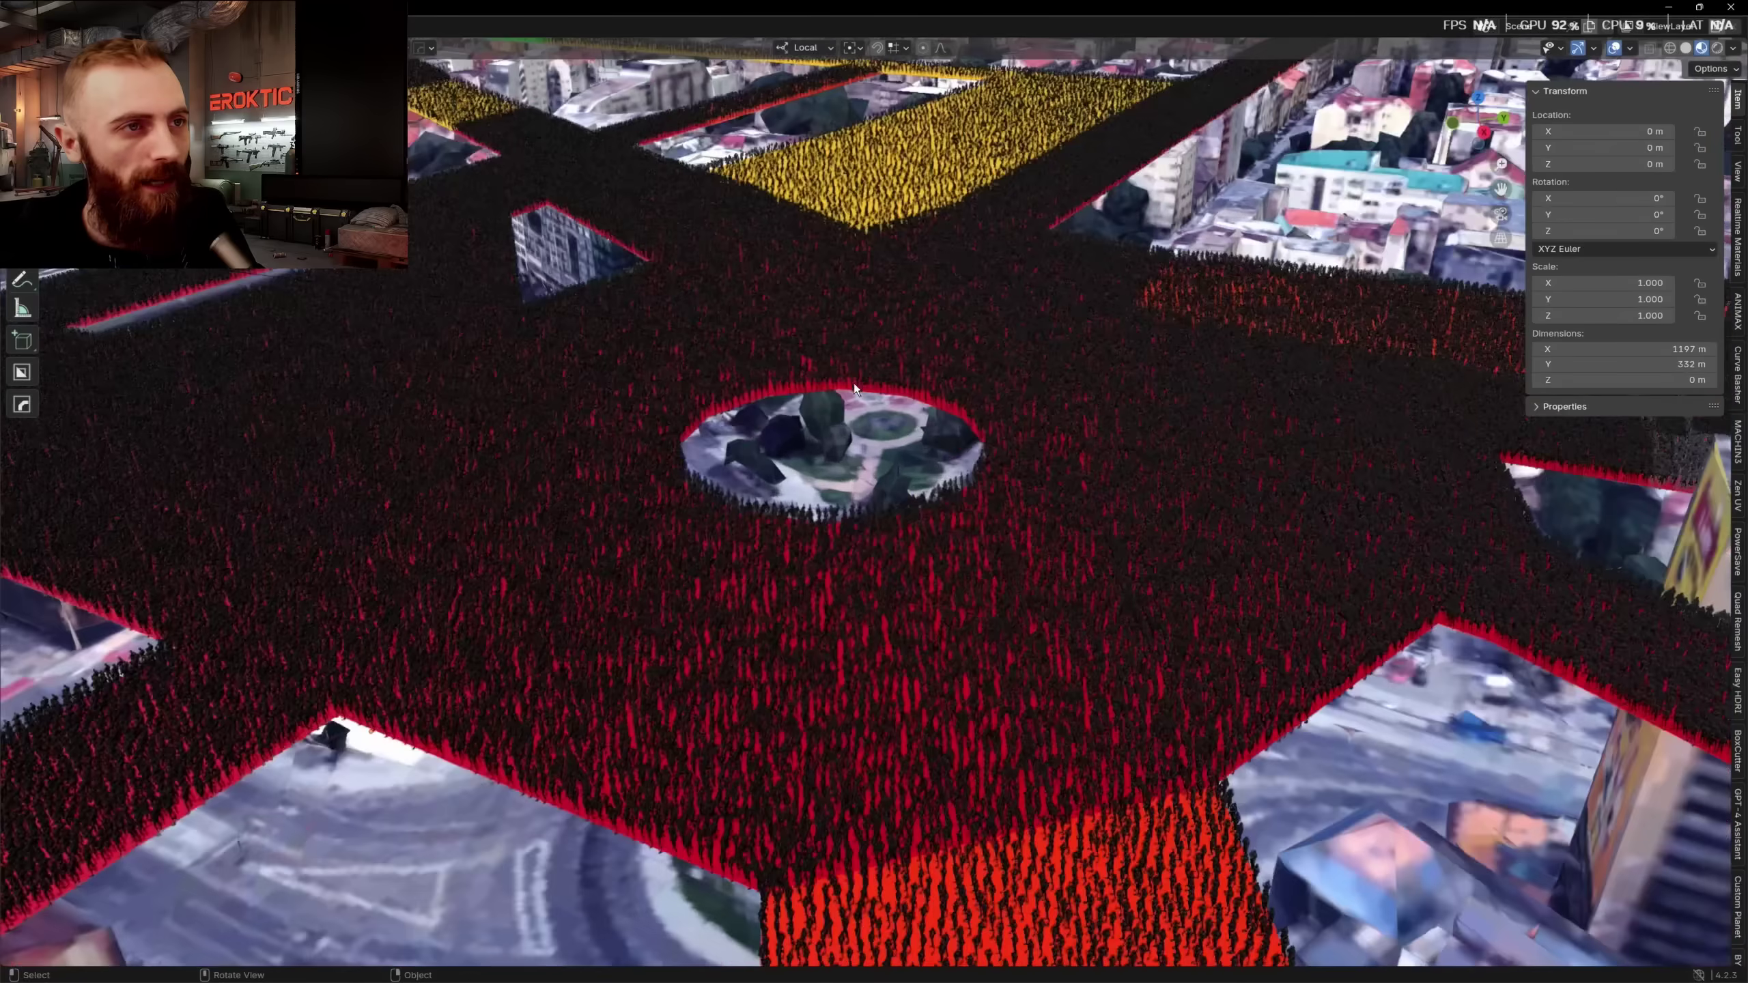
pyautogui.scroll(3, 854, 383)
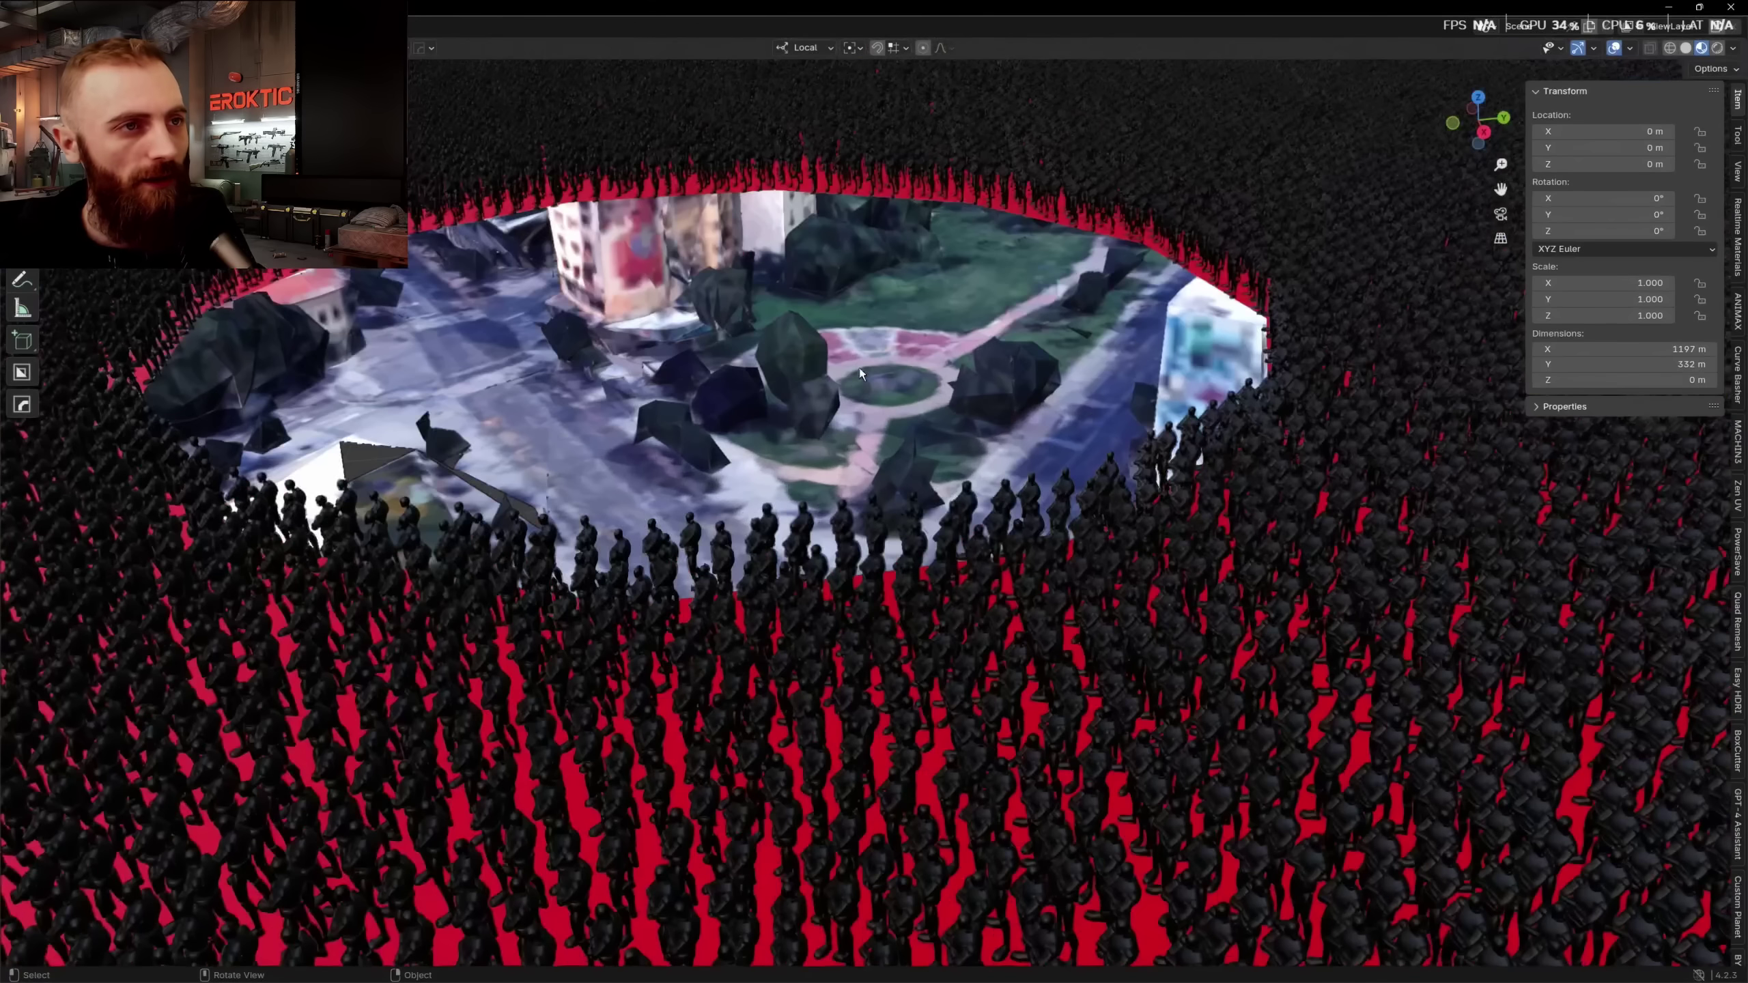
pyautogui.scroll(-3, 848, 366)
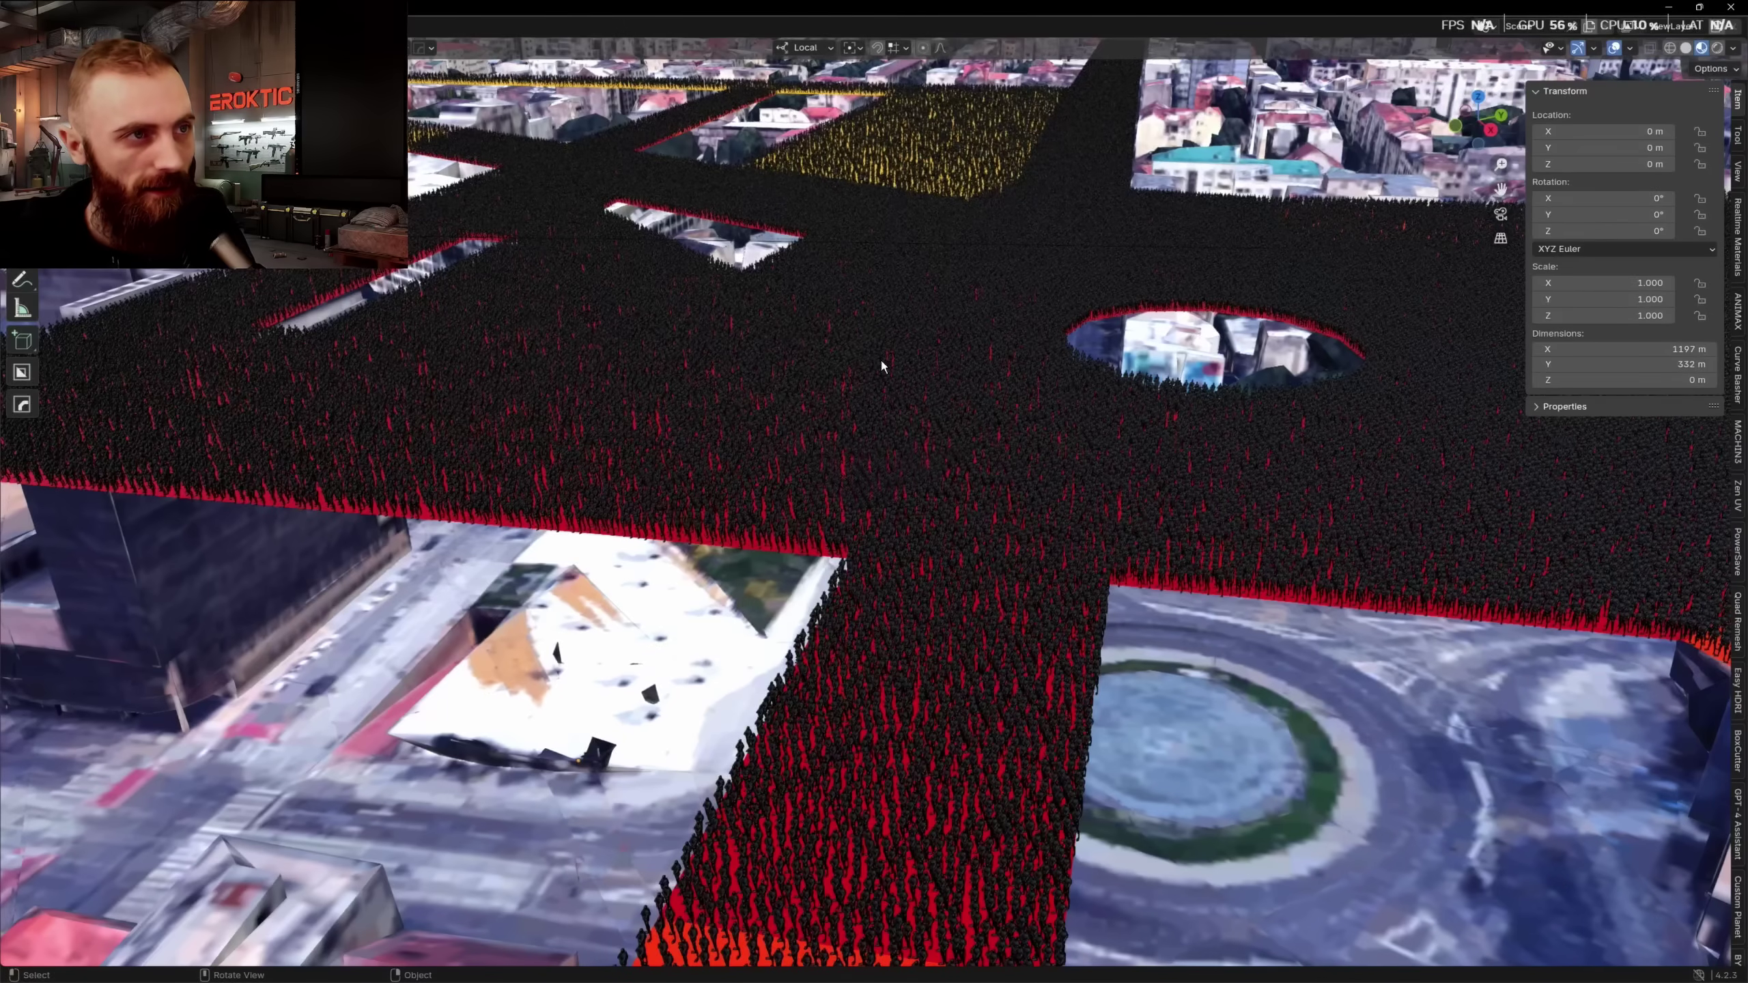
pyautogui.scroll(3, 881, 361)
pyautogui.moveTo(879, 358); pyautogui.dragTo(803, 424, button='middle')
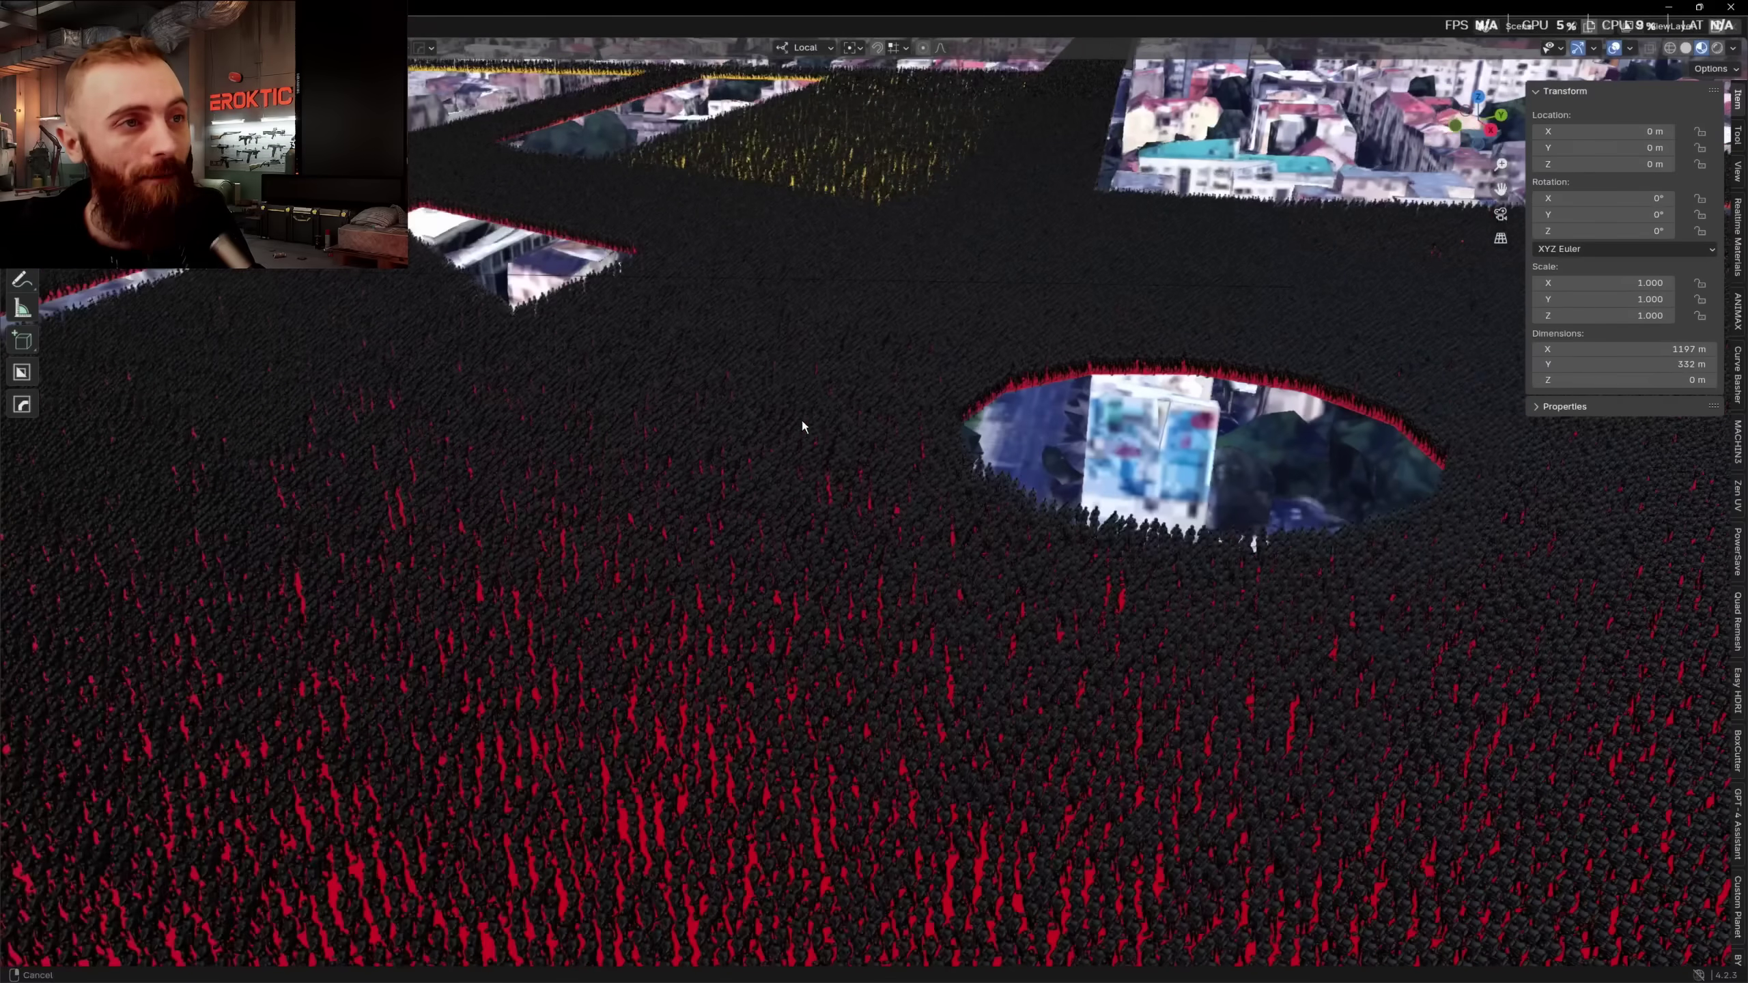
pyautogui.scroll(3, 806, 418)
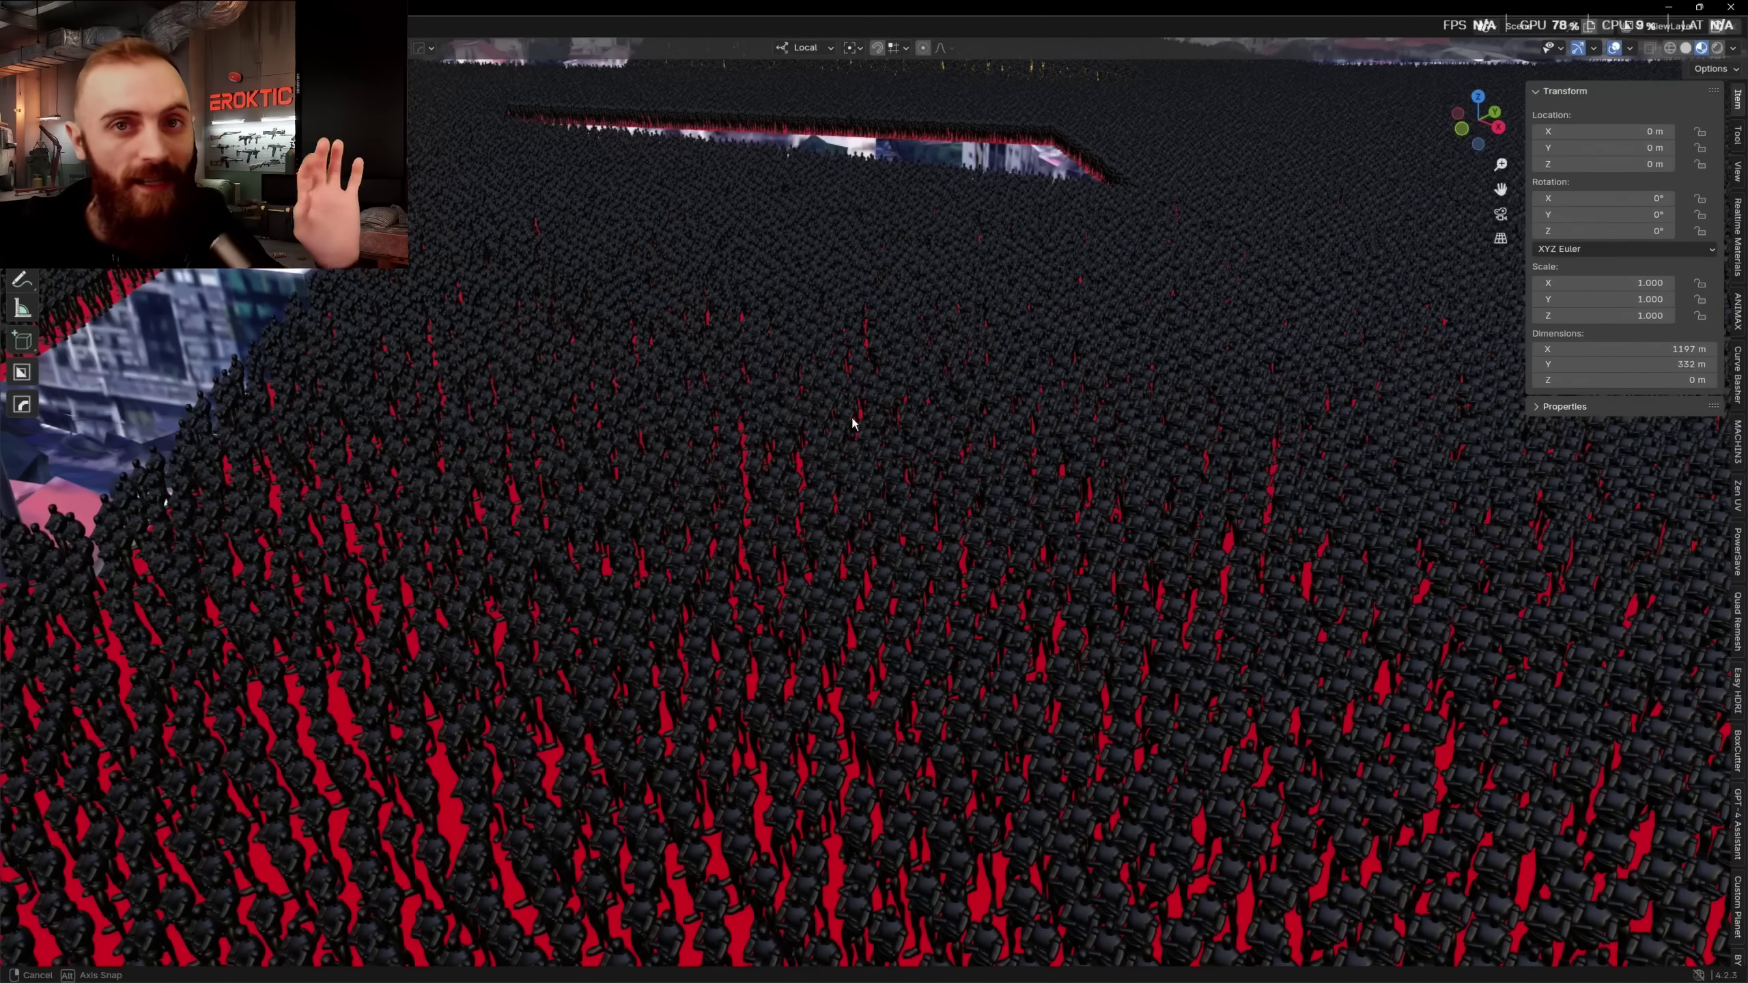
pyautogui.moveTo(850, 418); pyautogui.dragTo(861, 447, button='middle')
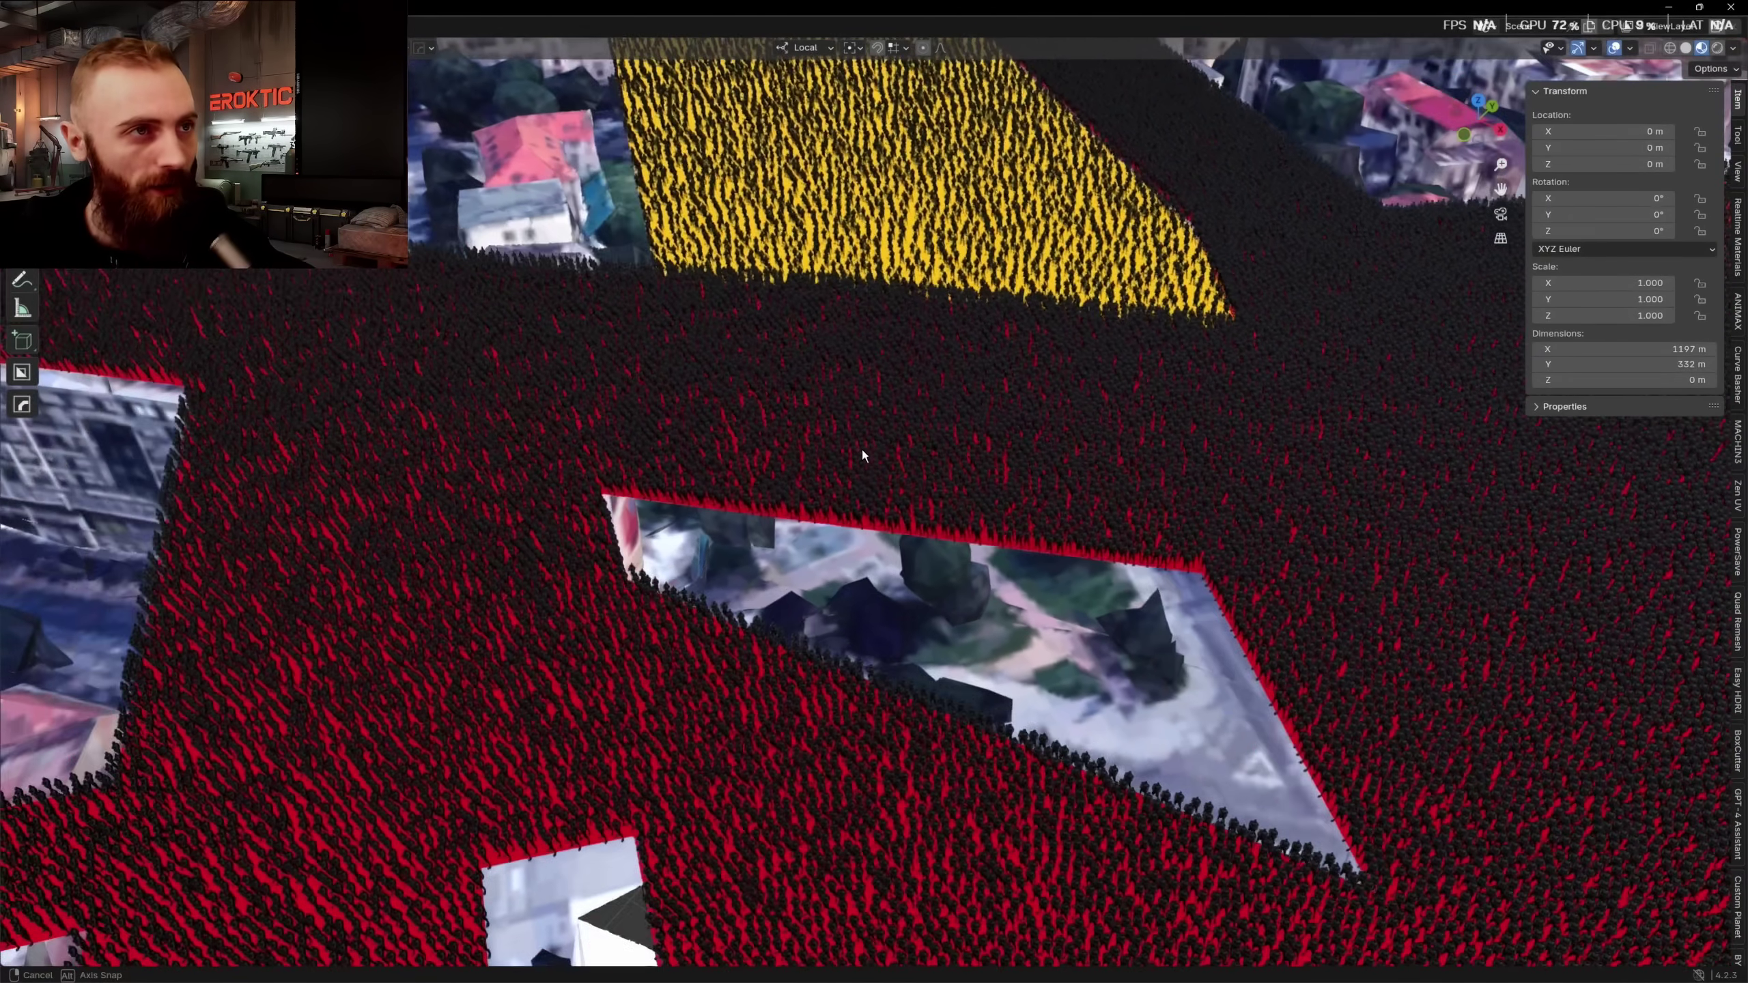
# Compare the crowd on the large yellow surface with the adjoining dark red street, up close and from several angles.
pyautogui.keyDown('shift'); pyautogui.moveTo(575, 303); pyautogui.dragTo(877, 530, button='middle'); pyautogui.keyUp('shift')
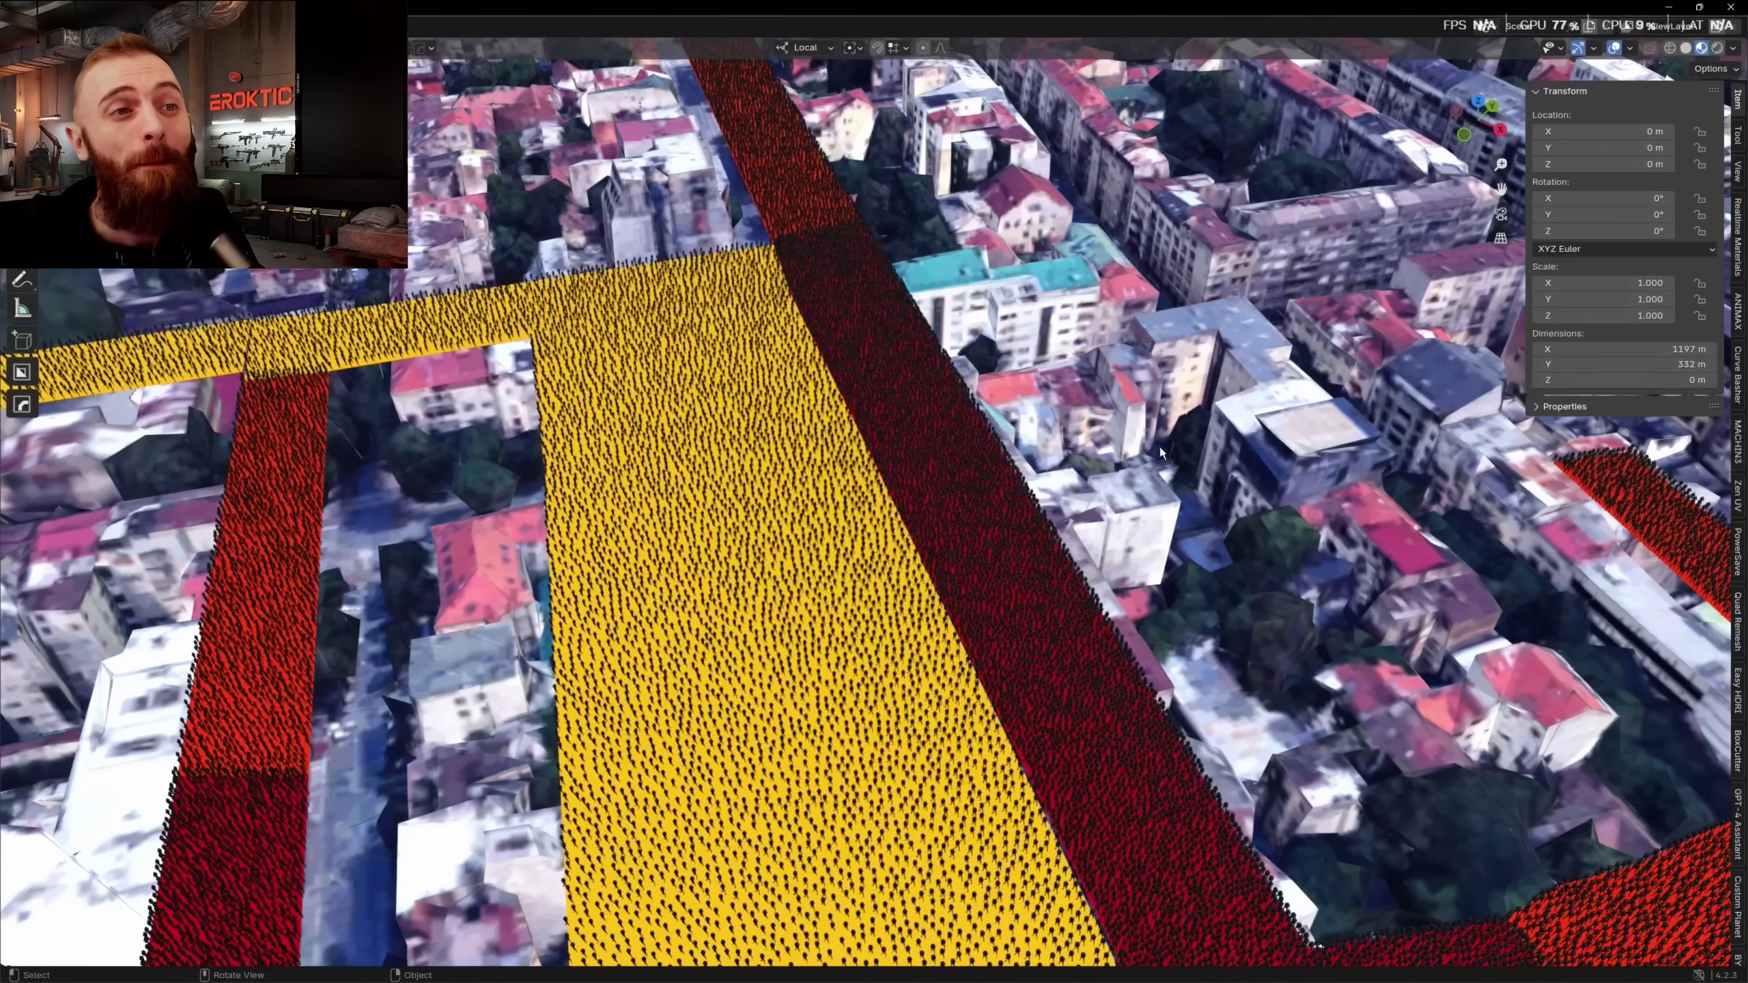
pyautogui.moveTo(1162, 453); pyautogui.dragTo(1201, 429, button='middle')
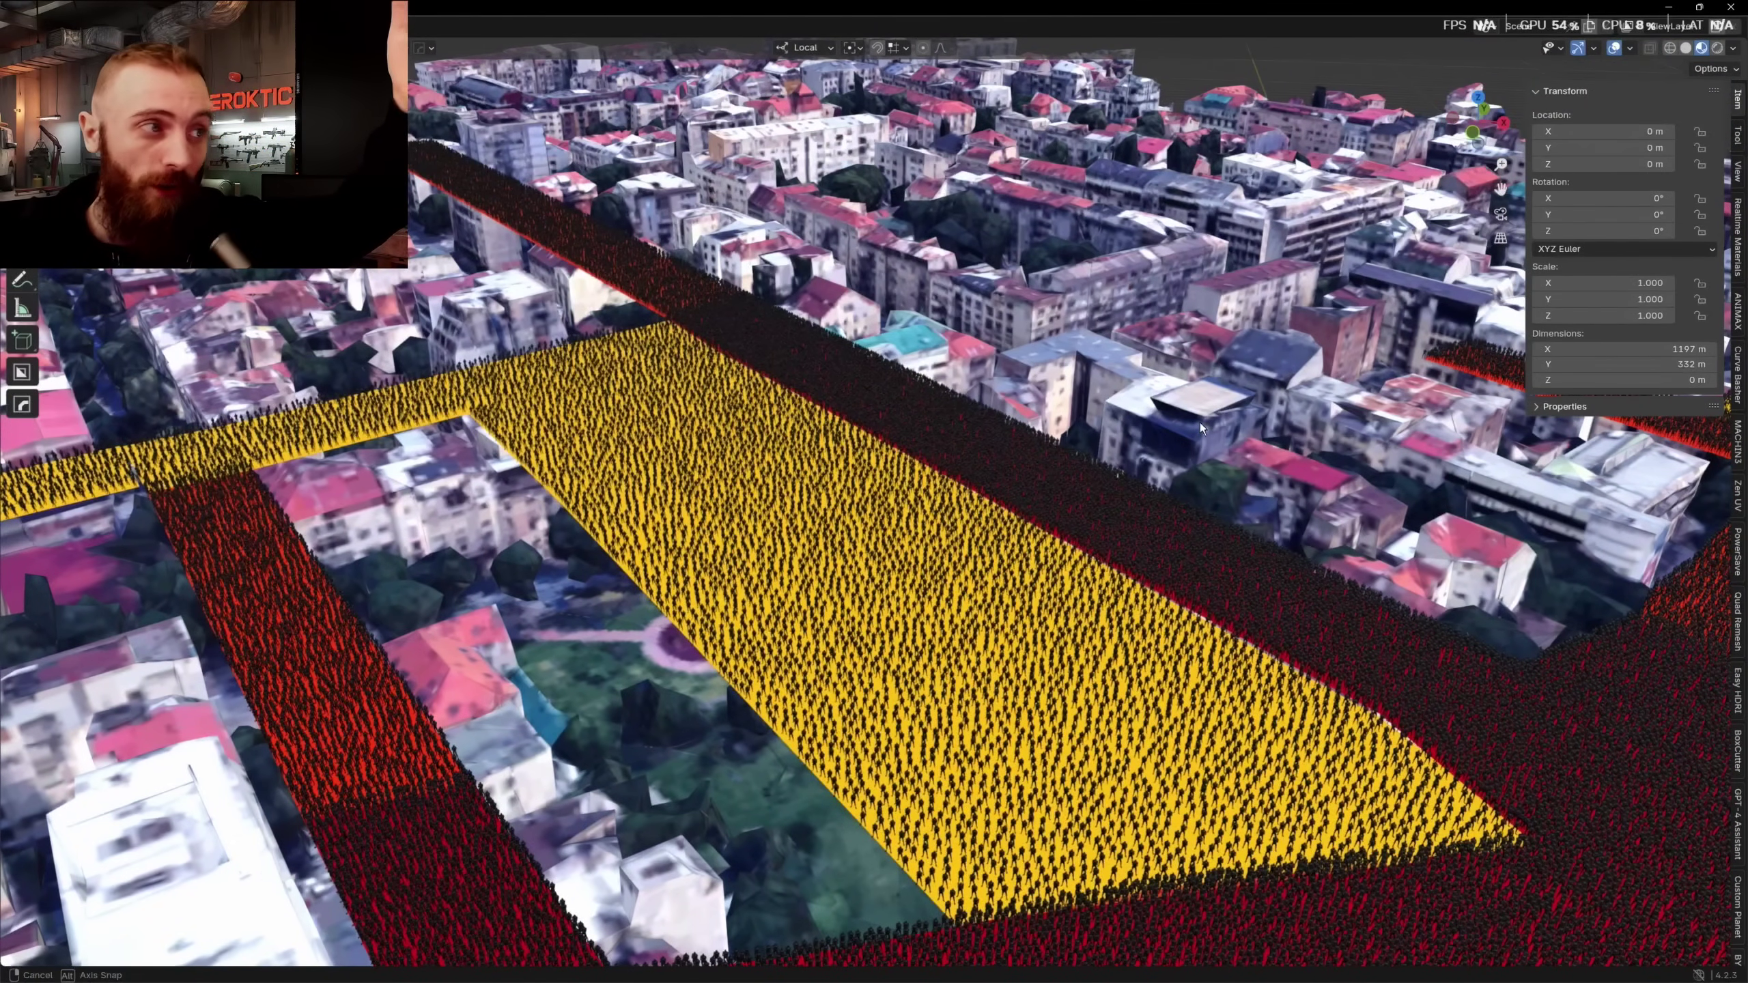
pyautogui.scroll(2, 1199, 429)
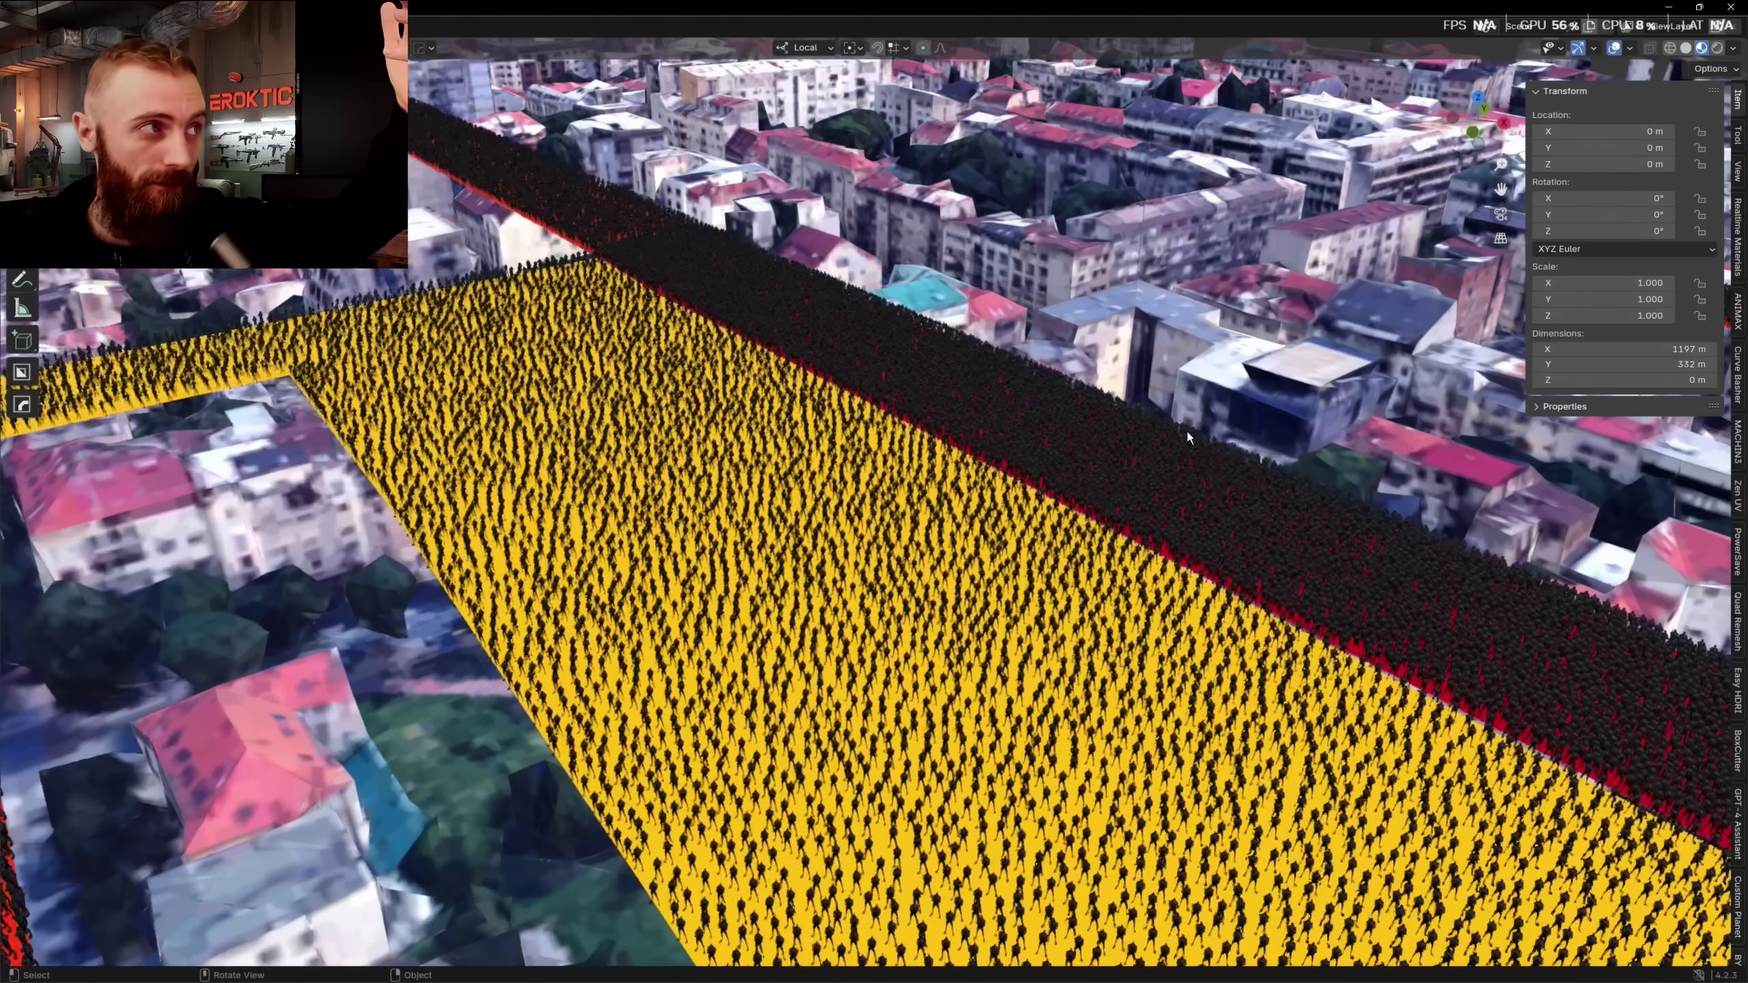
pyautogui.scroll(2, 1189, 432)
pyautogui.scroll(-4, 1187, 434)
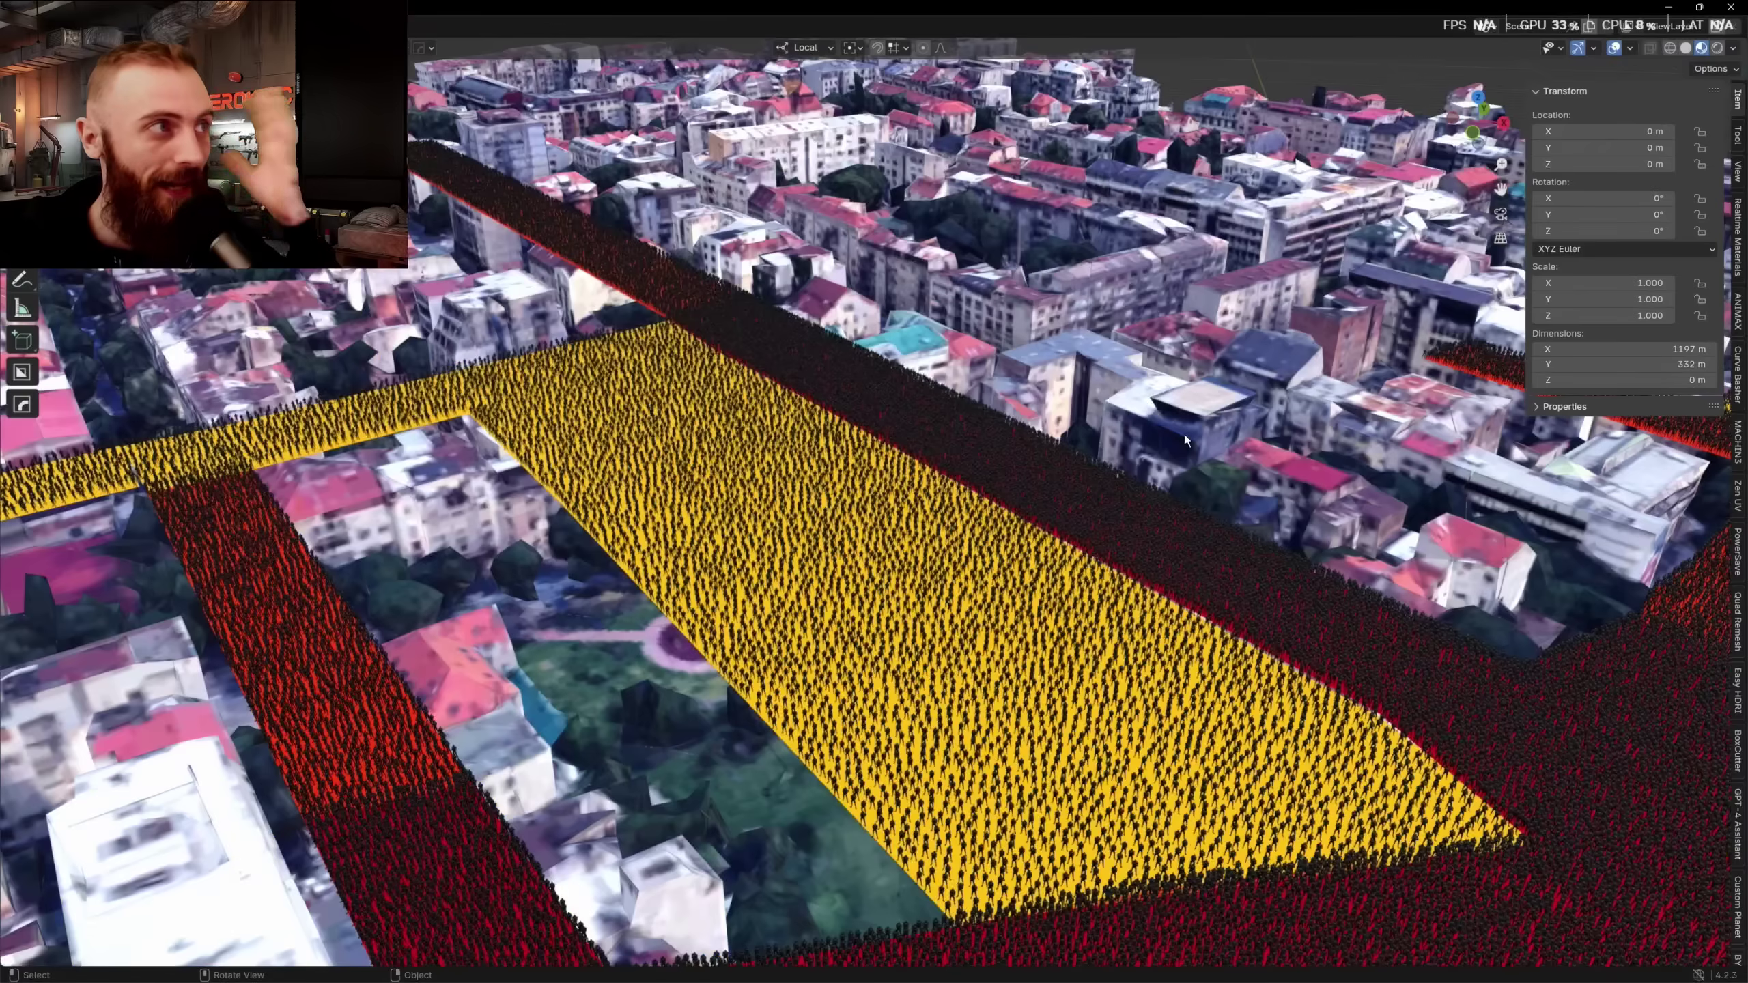
pyautogui.moveTo(822, 344); pyautogui.dragTo(1059, 349, button='middle')
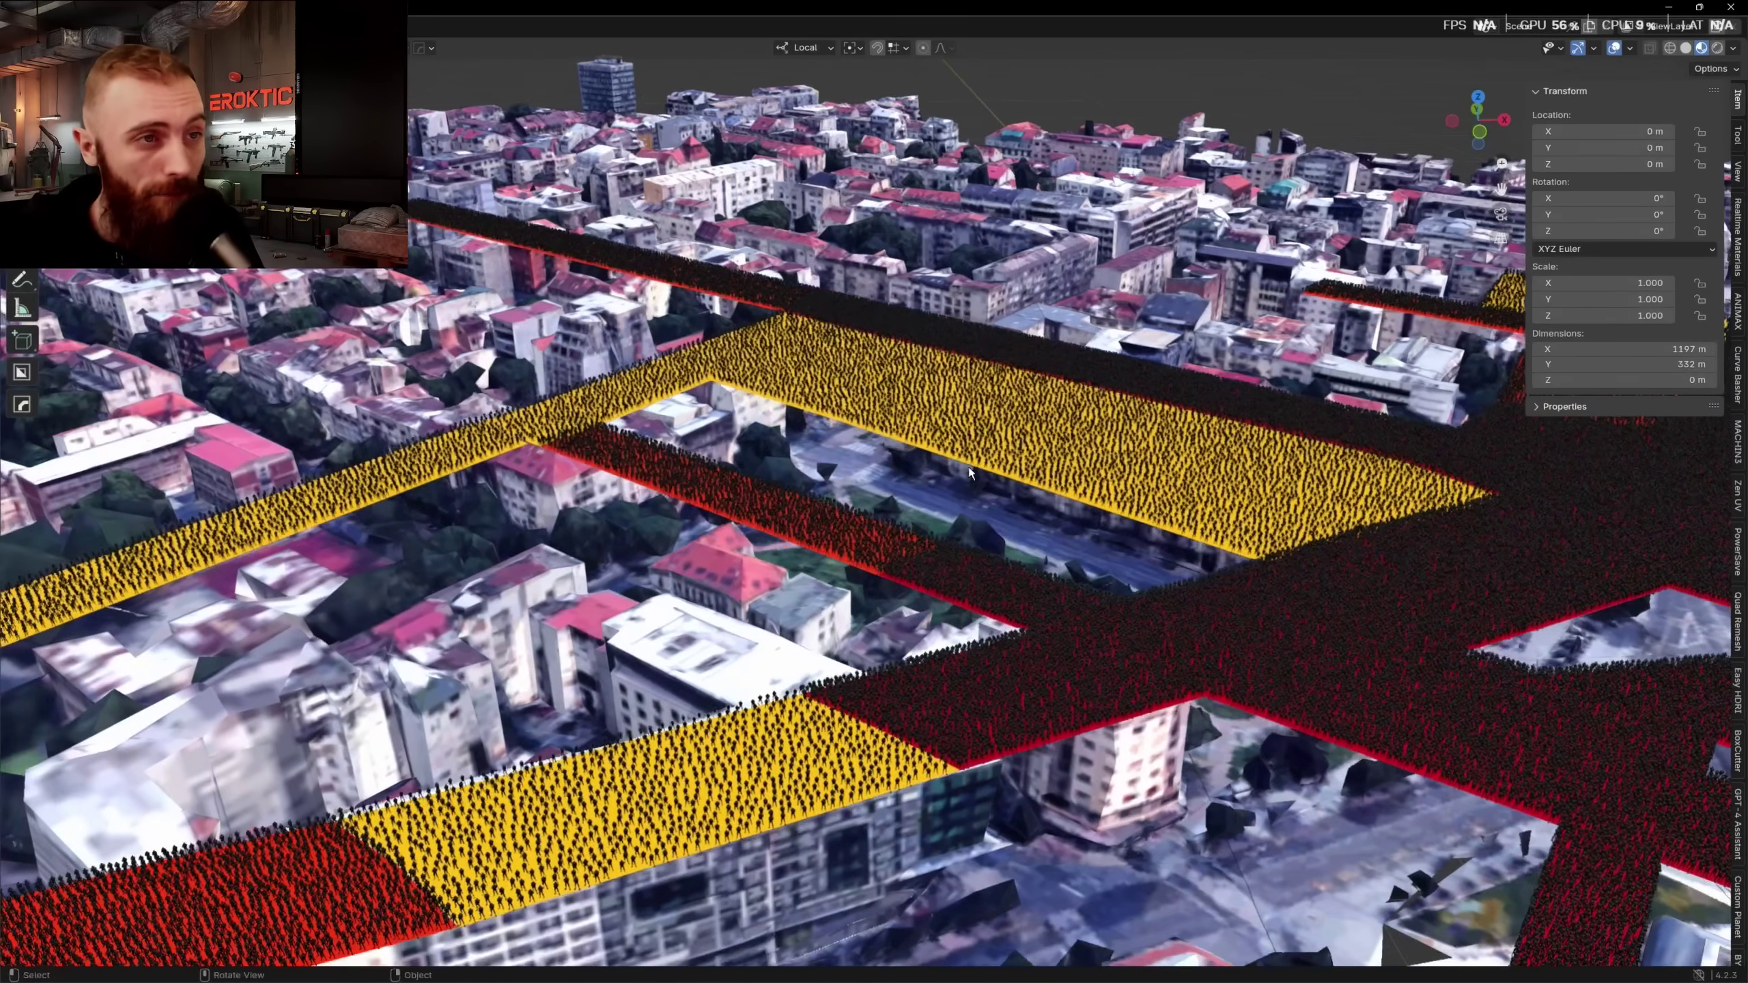
# Review the colour-coded crowd areas across the whole city model, including the red strip beside the domed building, and return to the Slavia crowd.
pyautogui.scroll(-3, 969, 471)
pyautogui.scroll(-2, 969, 466)
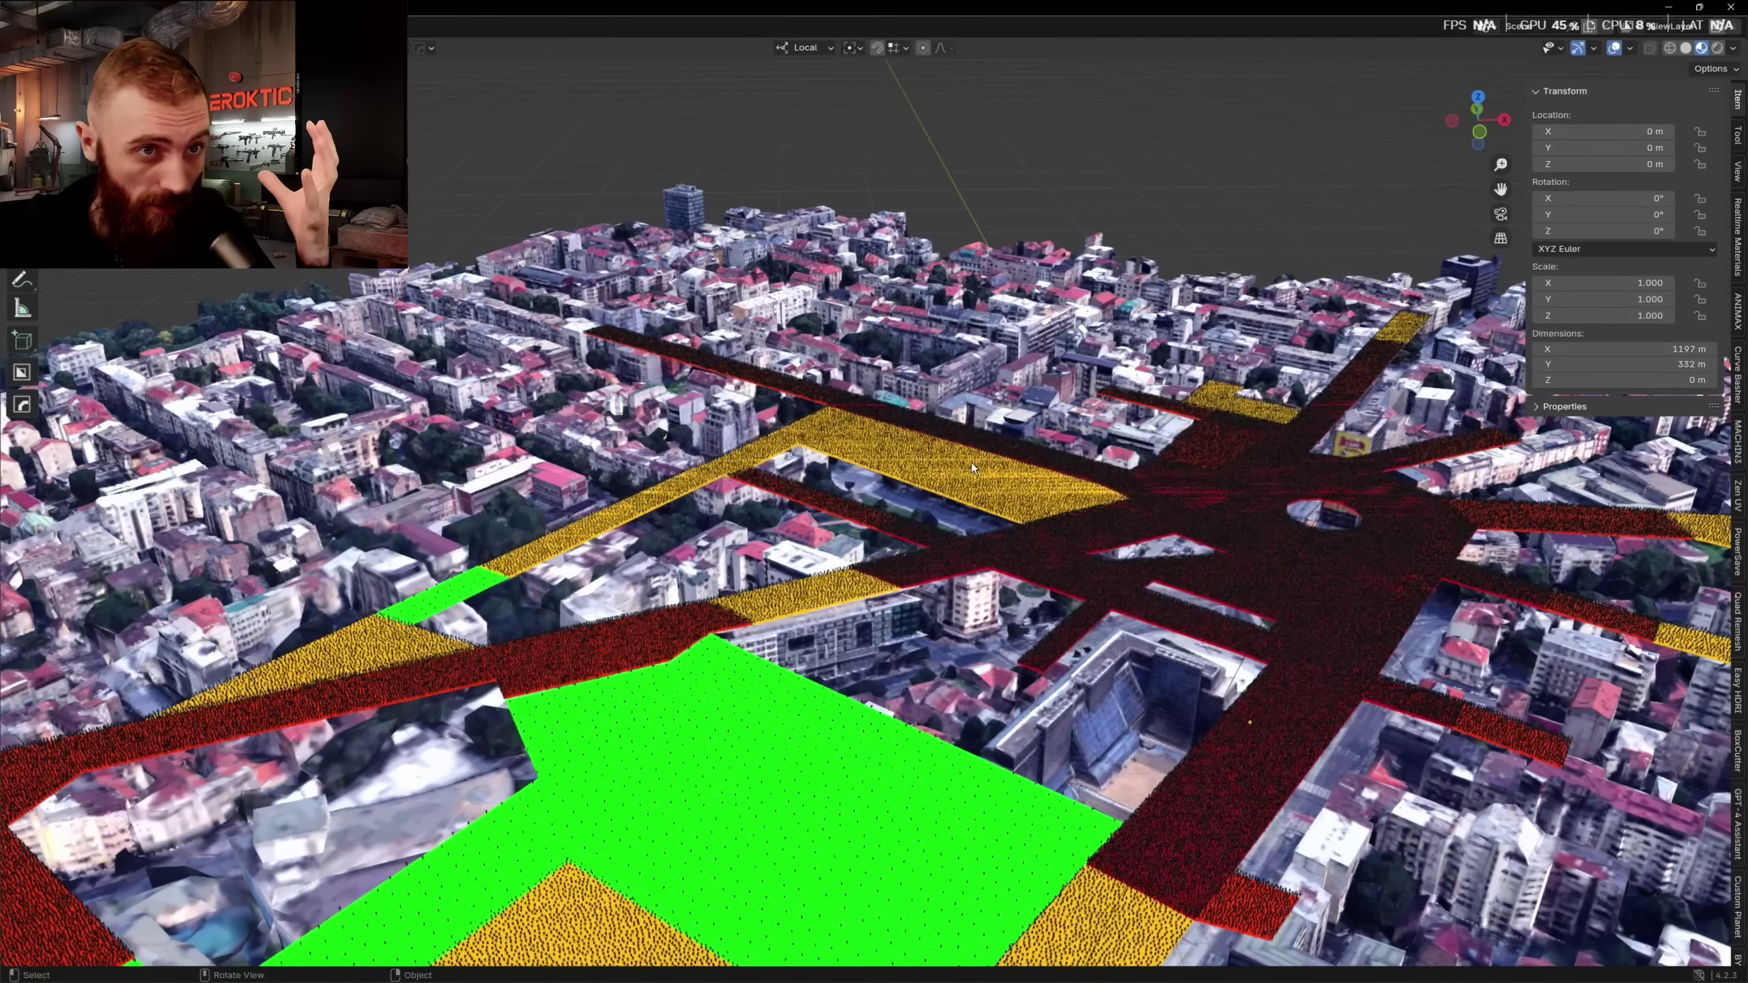
pyautogui.scroll(-4, 973, 468)
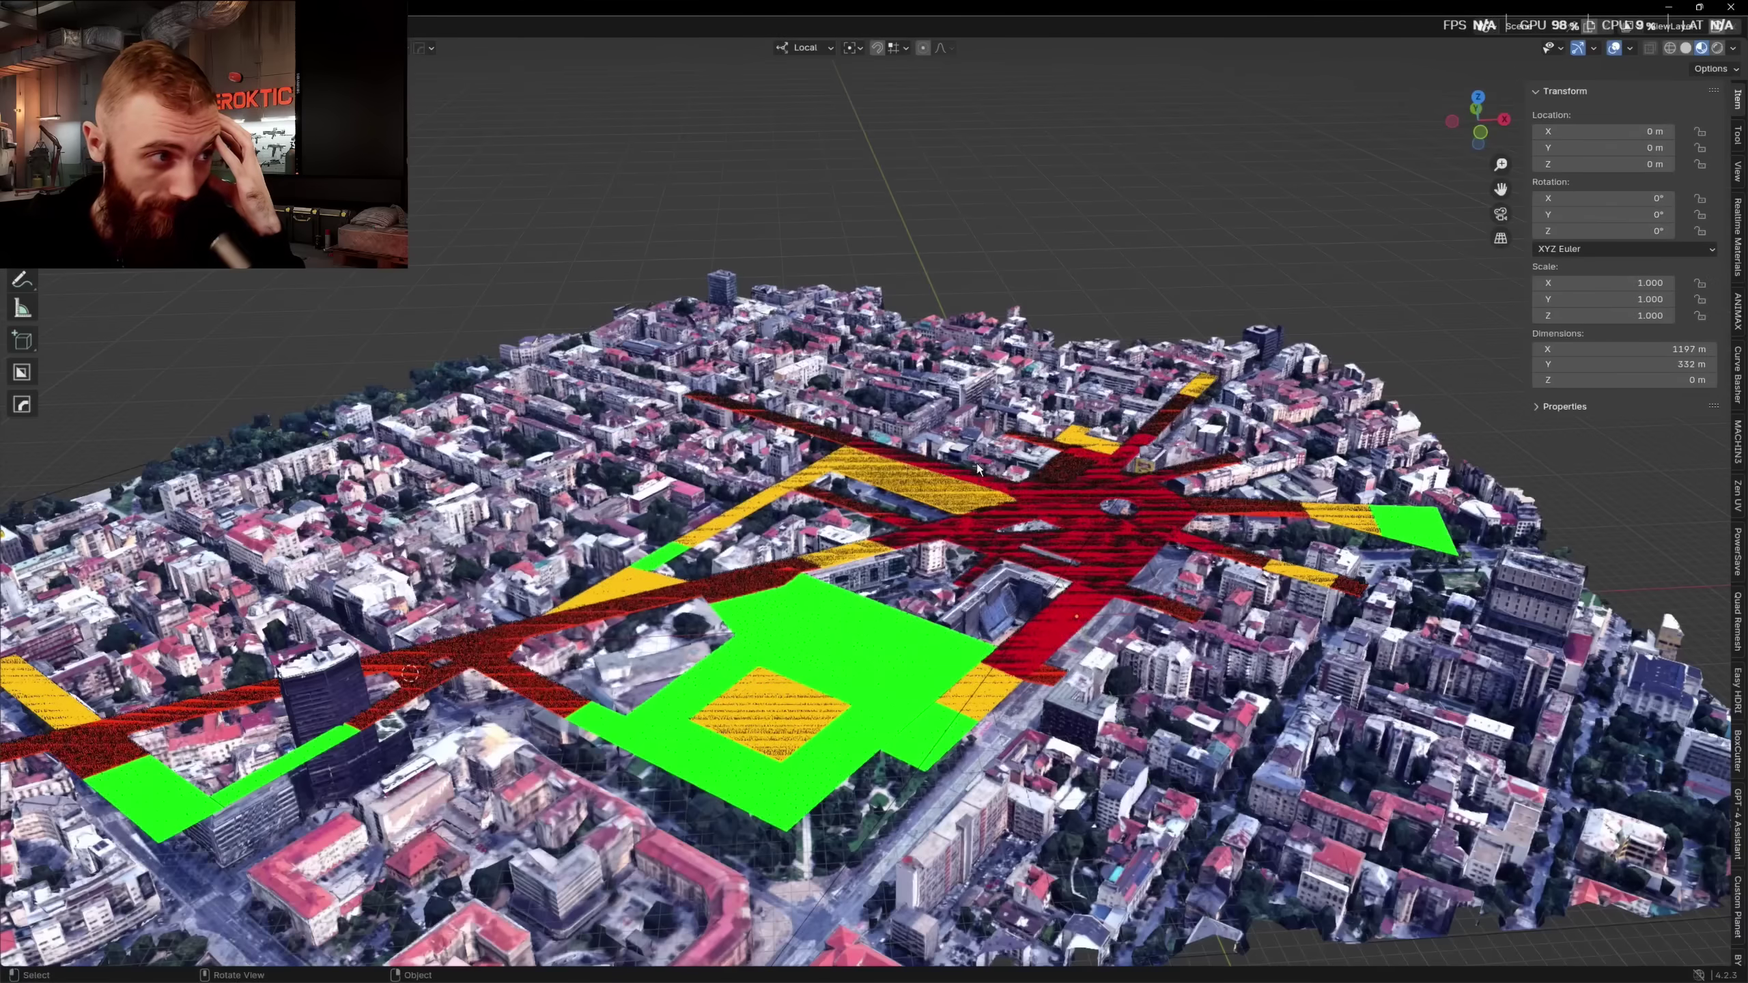
pyautogui.moveTo(978, 469); pyautogui.dragTo(902, 530, button='middle')
pyautogui.scroll(3, 901, 530)
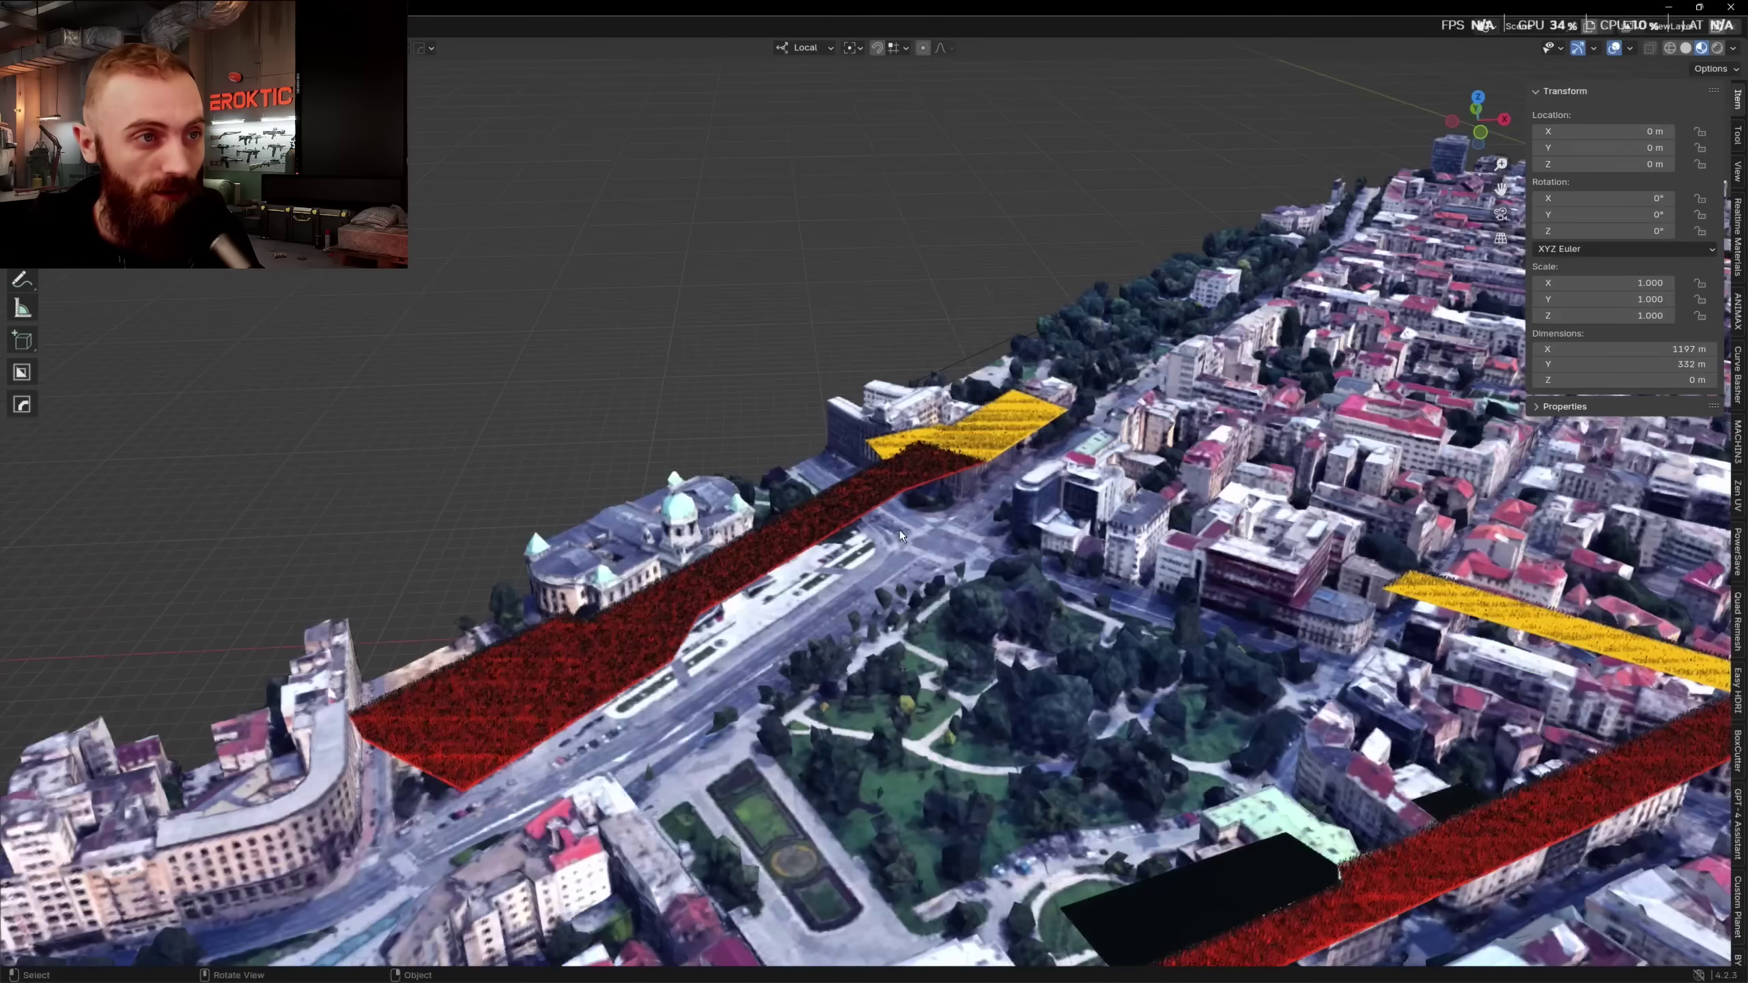
pyautogui.scroll(2, 899, 527)
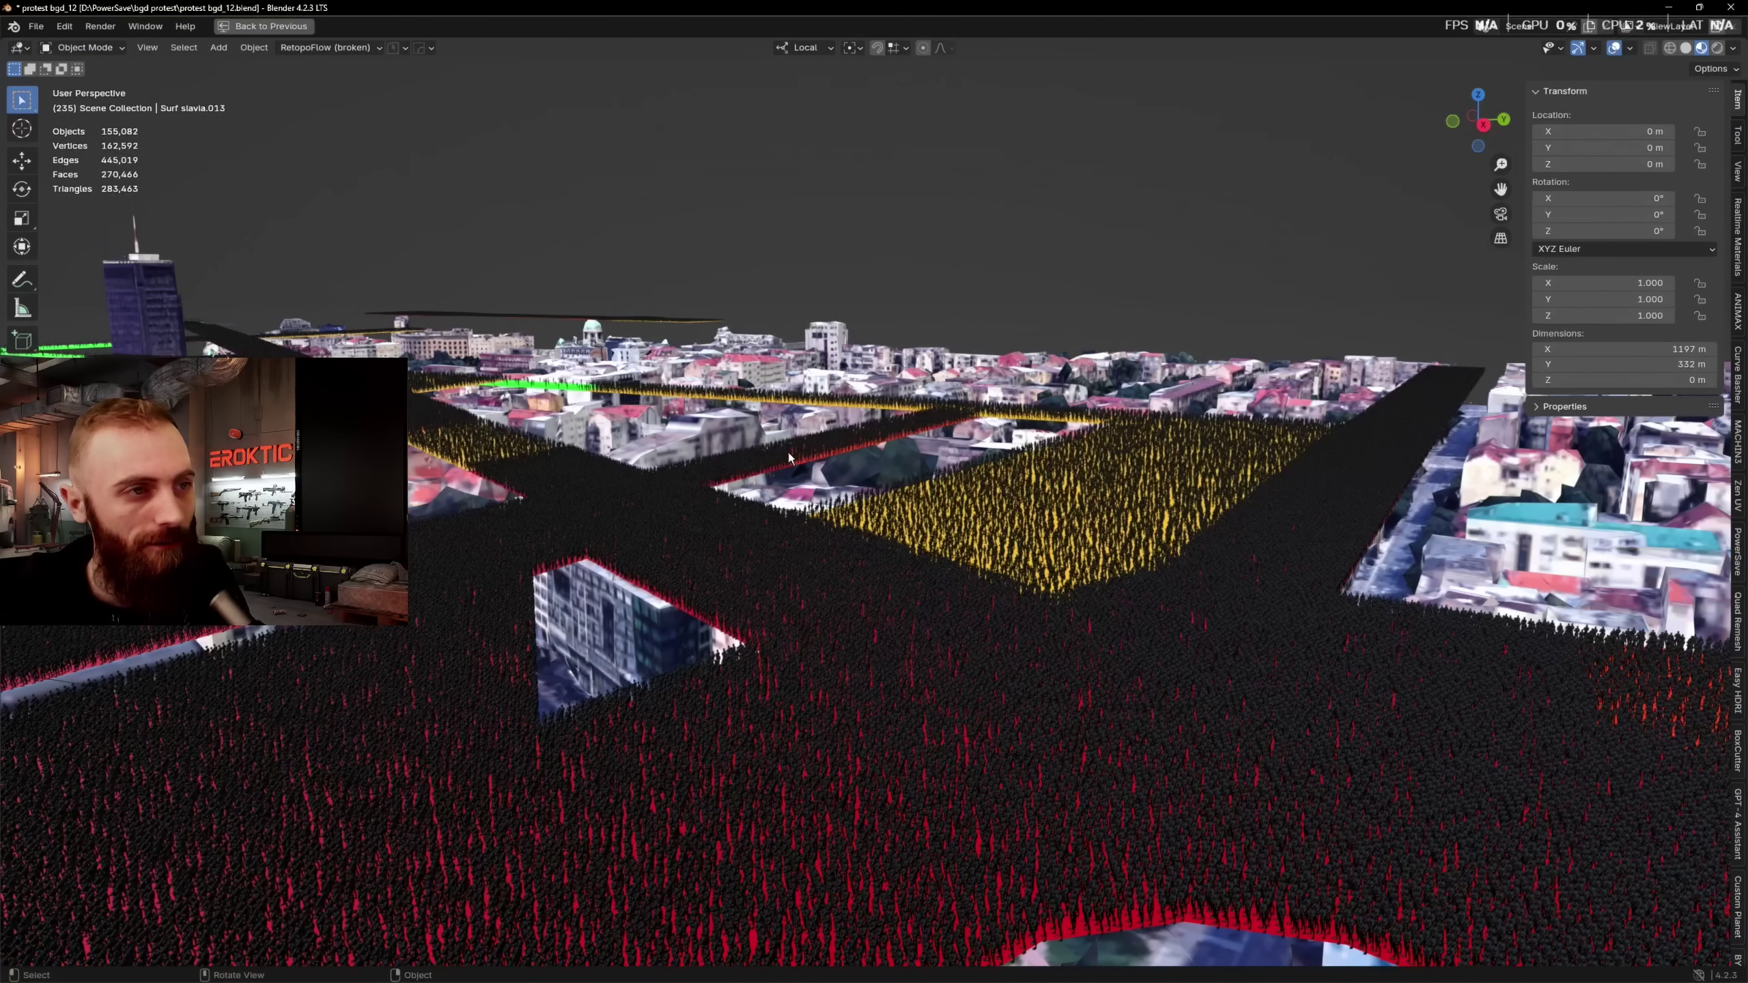
pyautogui.keyDown('shift'); pyautogui.moveTo(964, 551); pyautogui.dragTo(896, 433, button='middle'); pyautogui.keyUp('shift')
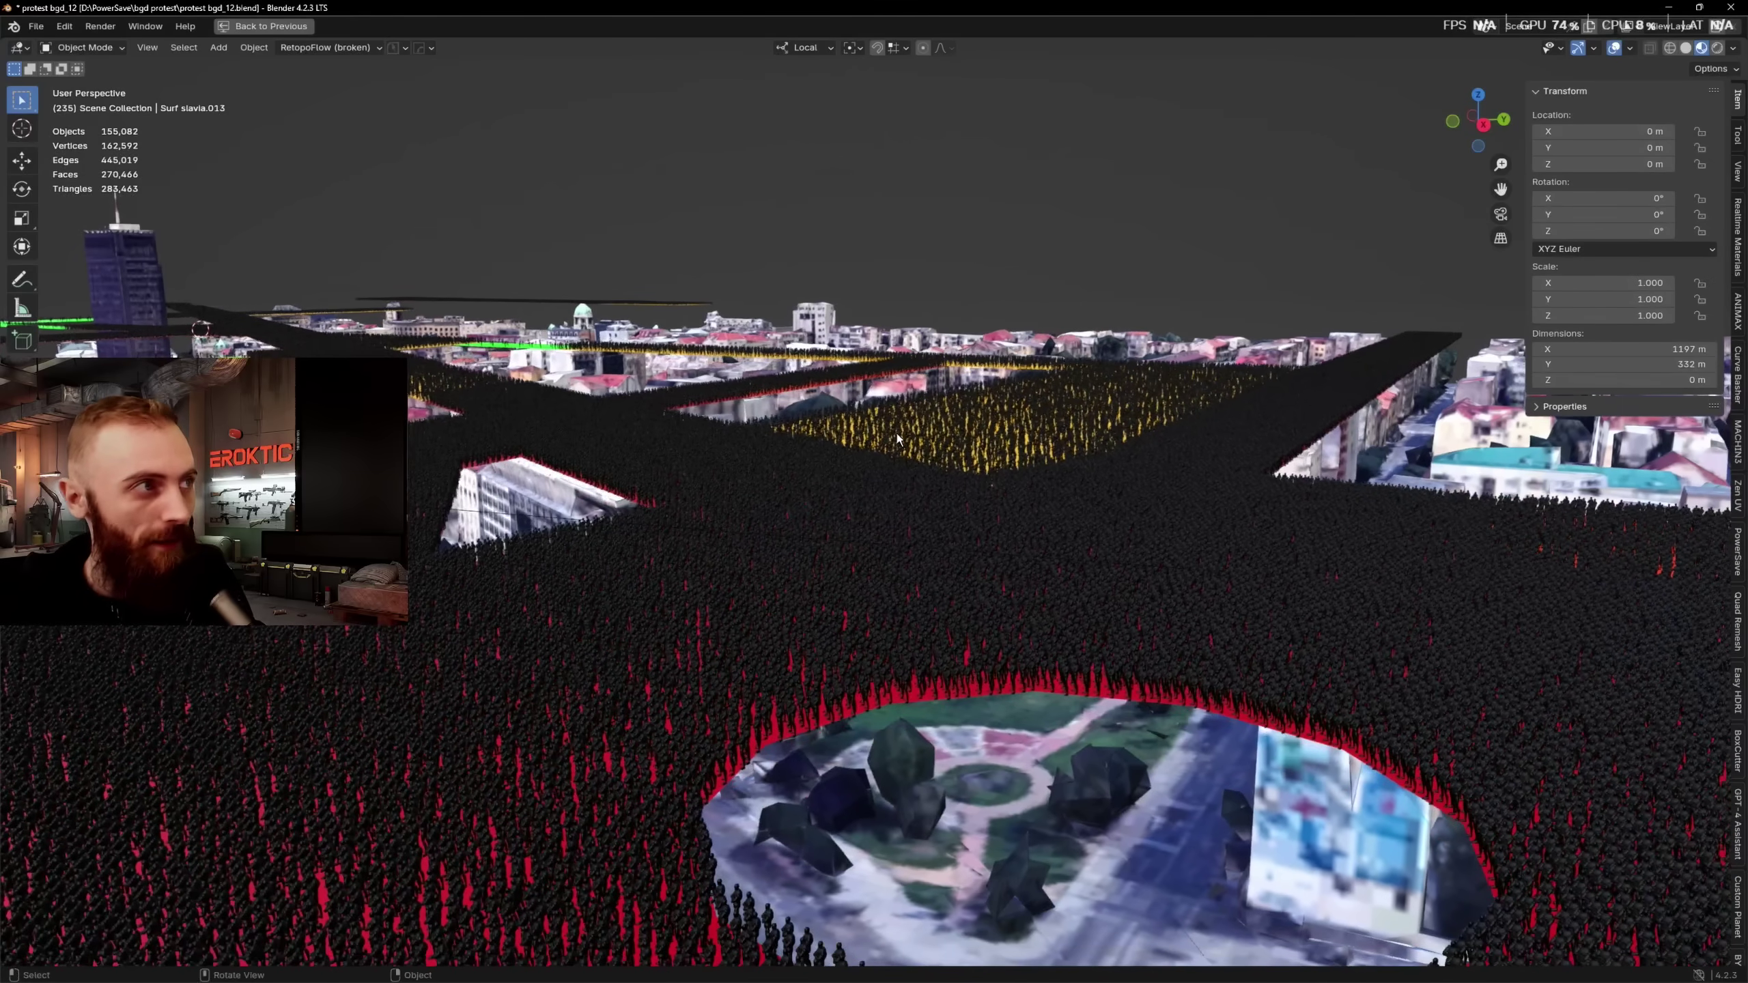